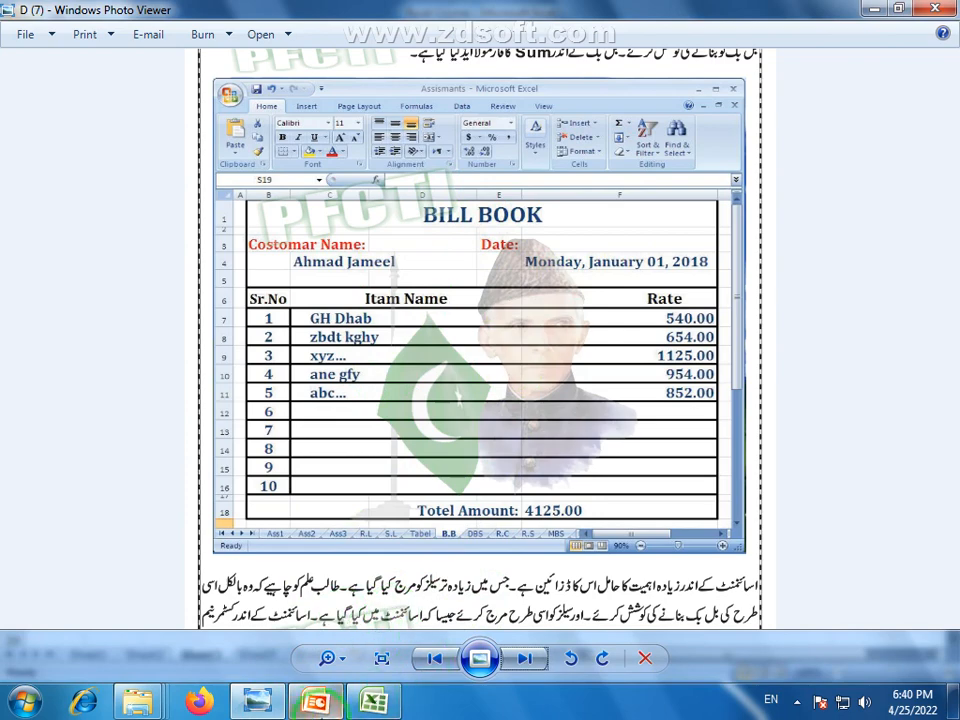
Bring the Excel Course workbook in front of the Bill Book image in Photo Viewer
{"action": "left_click", "coordinate": [373, 701]}
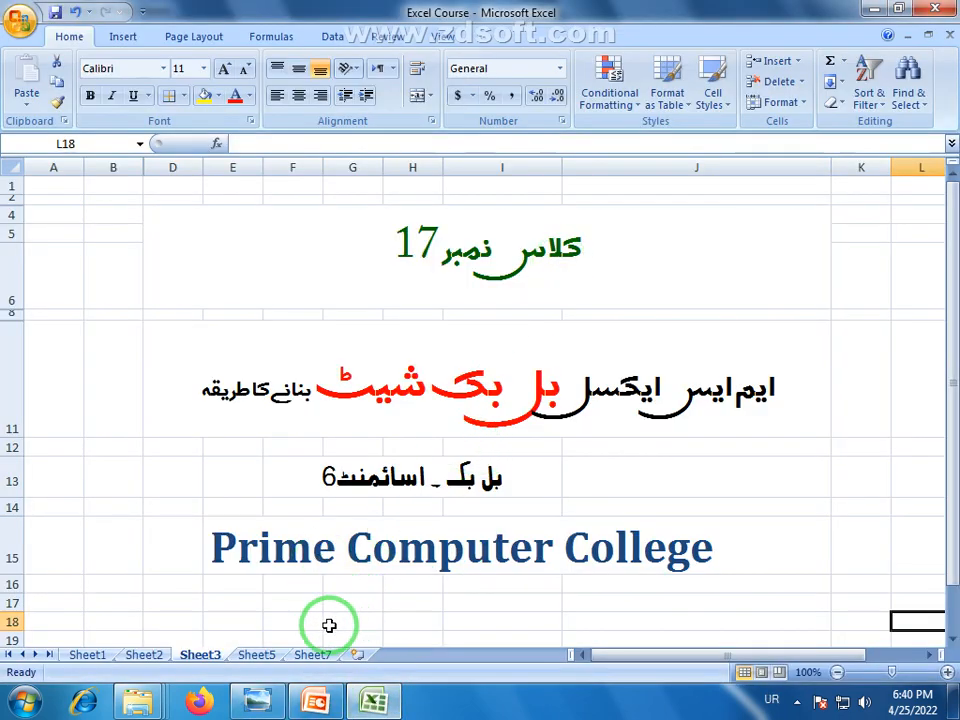
On Sheet7, apply the Title cell style and merge and centre B2:K2
{"action": "left_click", "coordinate": [313, 655]}
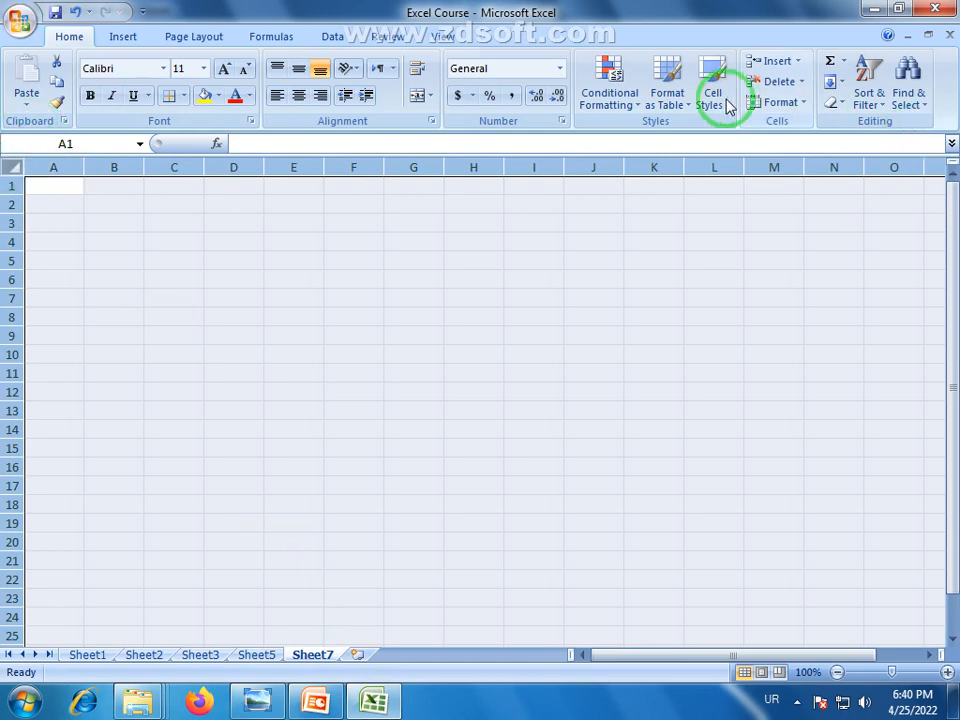
{"action": "left_click", "coordinate": [725, 101]}
{"action": "left_click", "coordinate": [806, 276]}
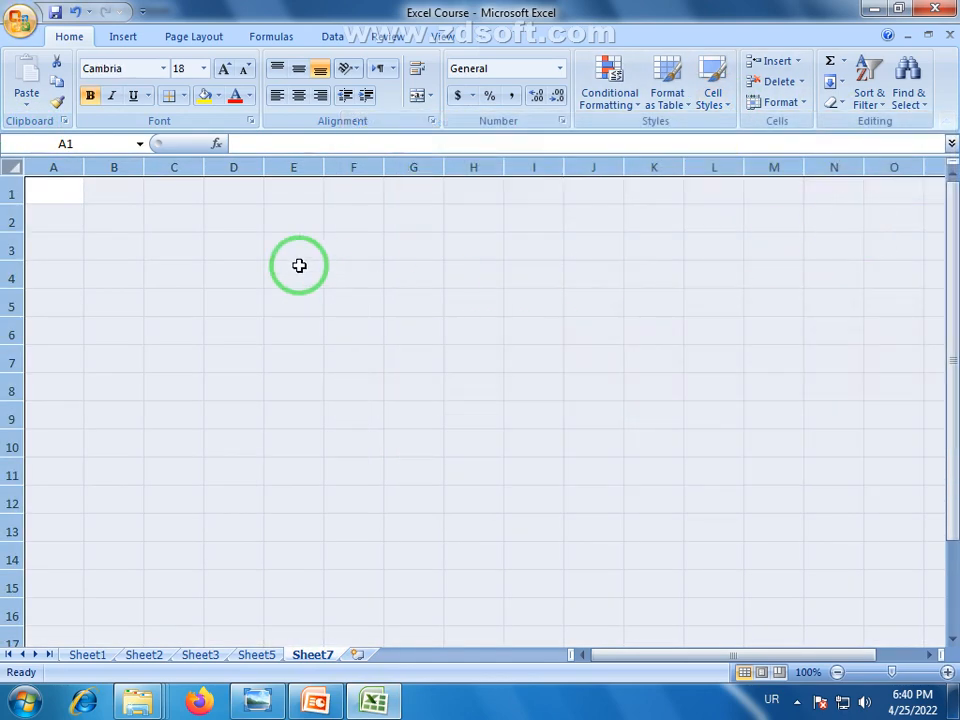
{"action": "left_click", "coordinate": [300, 266]}
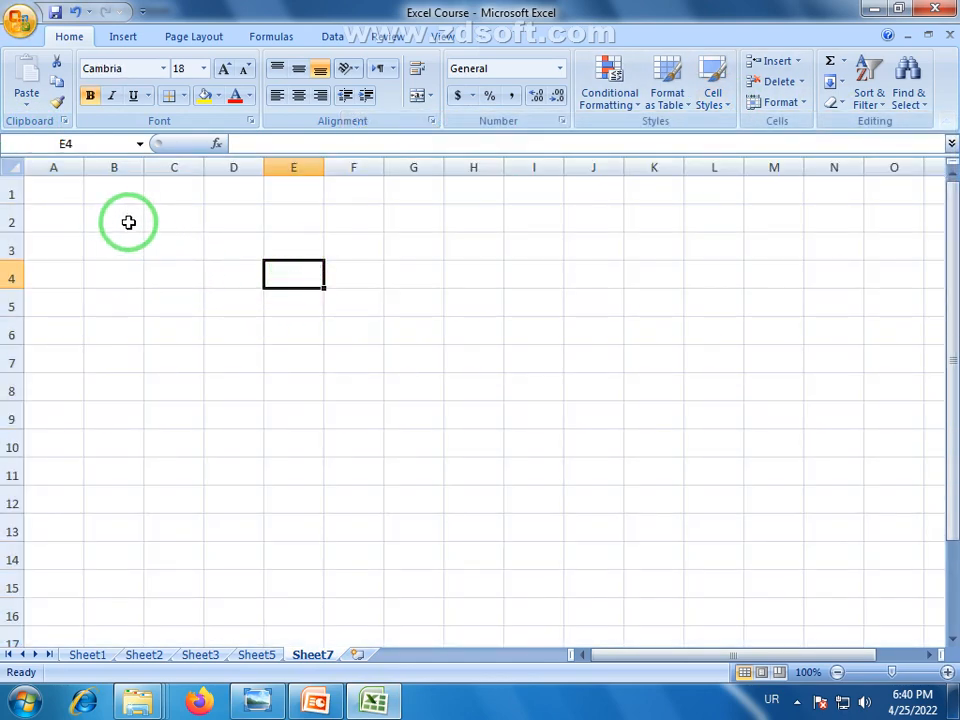
{"action": "left_click", "coordinate": [124, 219]}
{"action": "left_click_drag", "start_coordinate": [163, 219], "coordinate": [640, 218]}
{"action": "left_click", "coordinate": [416, 96]}
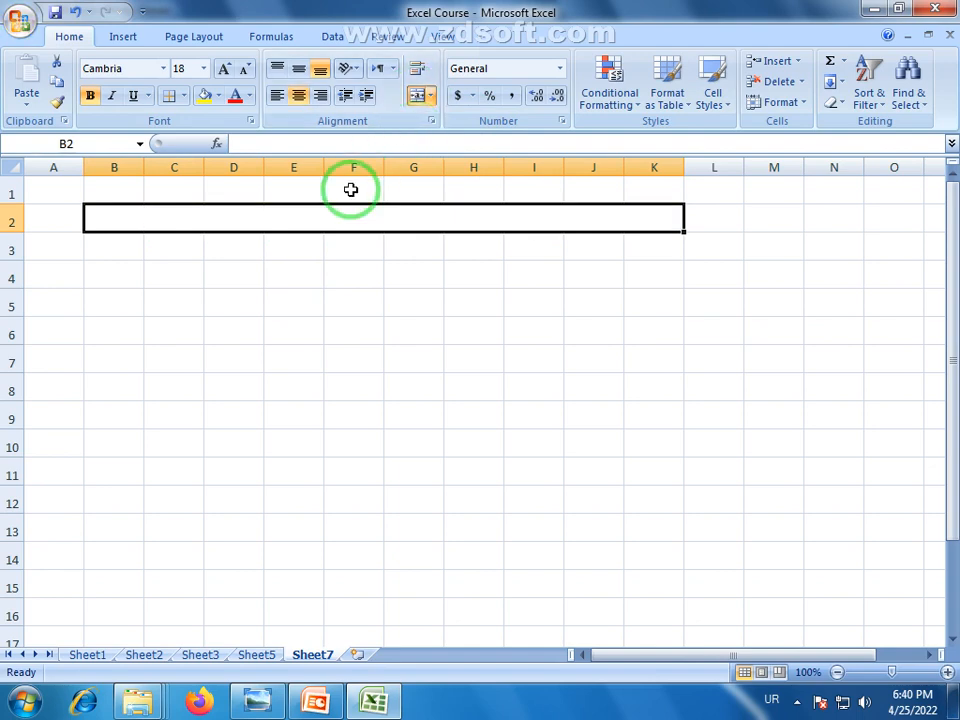
Switch input to English and enter the title BILL BOOK in the merged cell
{"action": "type", "text": "ب"}
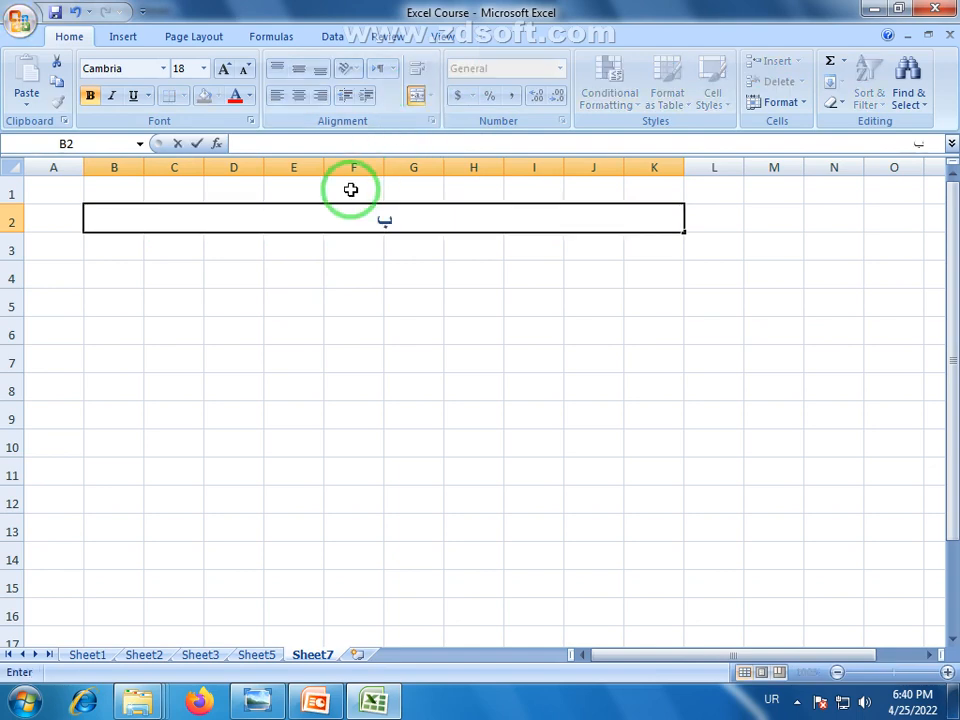
{"action": "left_click", "coordinate": [771, 699]}
{"action": "left_click", "coordinate": [775, 649]}
{"action": "type", "text": "BILL"}
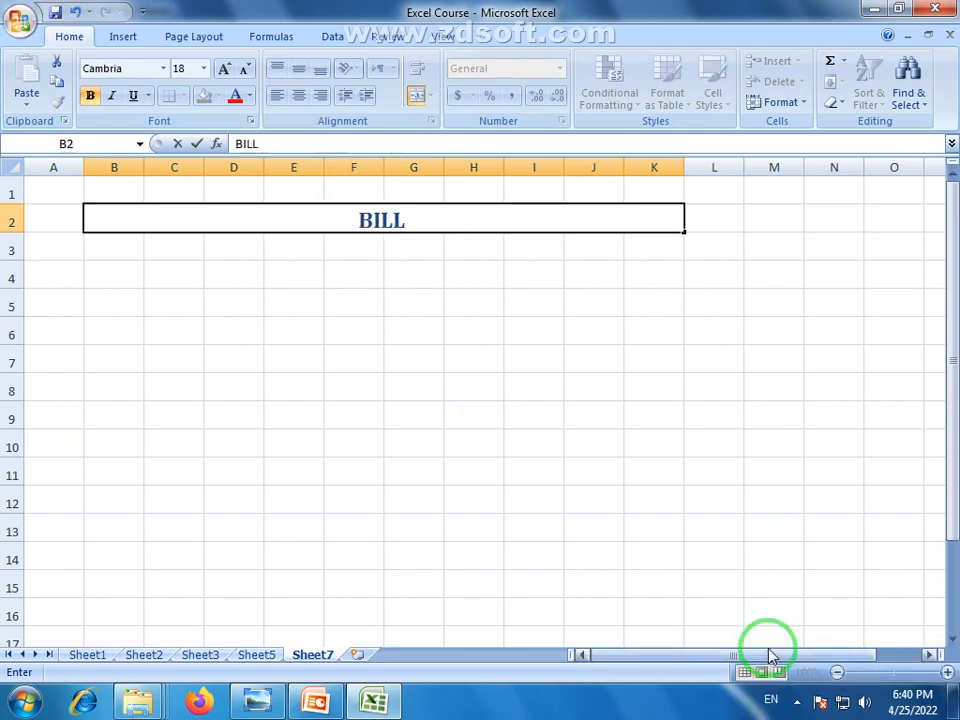
{"action": "type", "text": " BOIOK"}
{"action": "key", "text": "BackSpace"}
{"action": "type", "text": "IOK"}
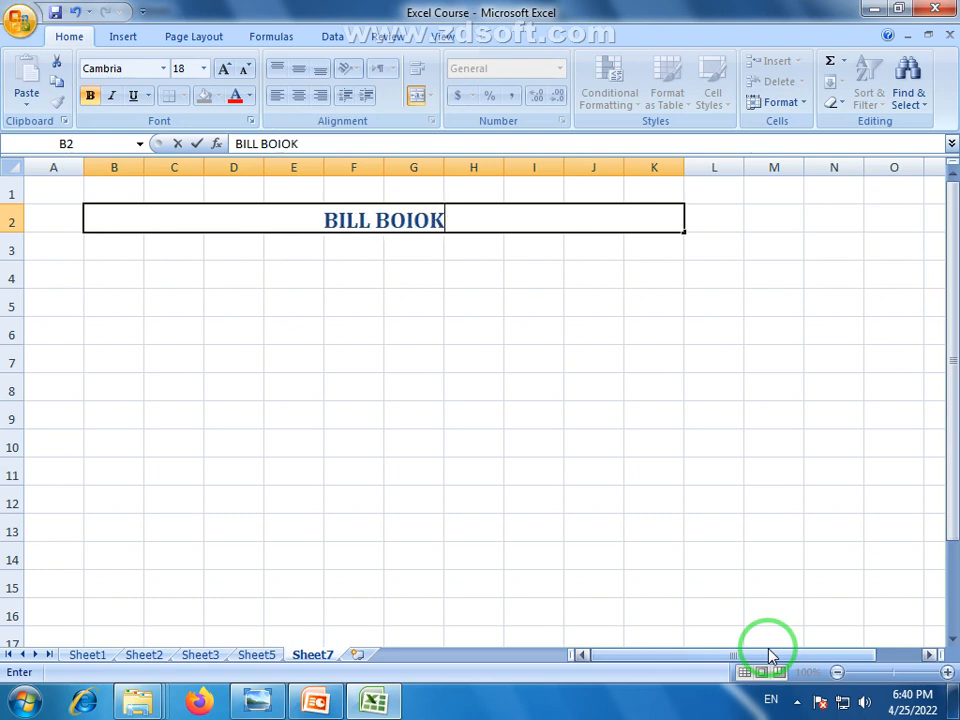
{"action": "key", "text": "BackSpace"}
{"action": "key", "text": "BackSpace"}
{"action": "key", "text": "BackSpace"}
{"action": "type", "text": "OK"}
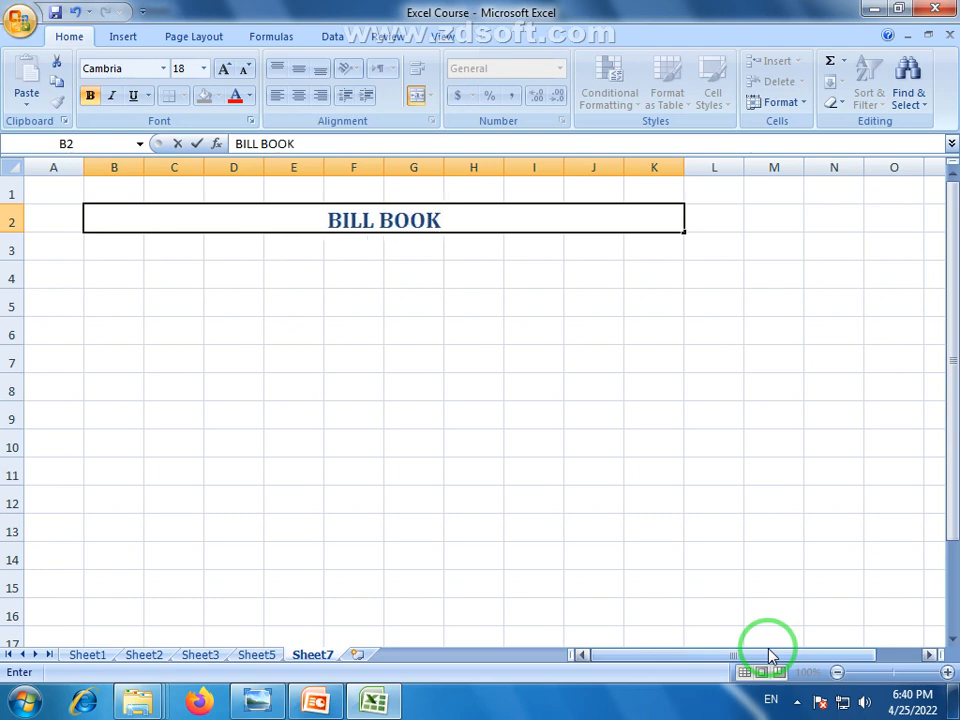
{"action": "left_click", "coordinate": [401, 397]}
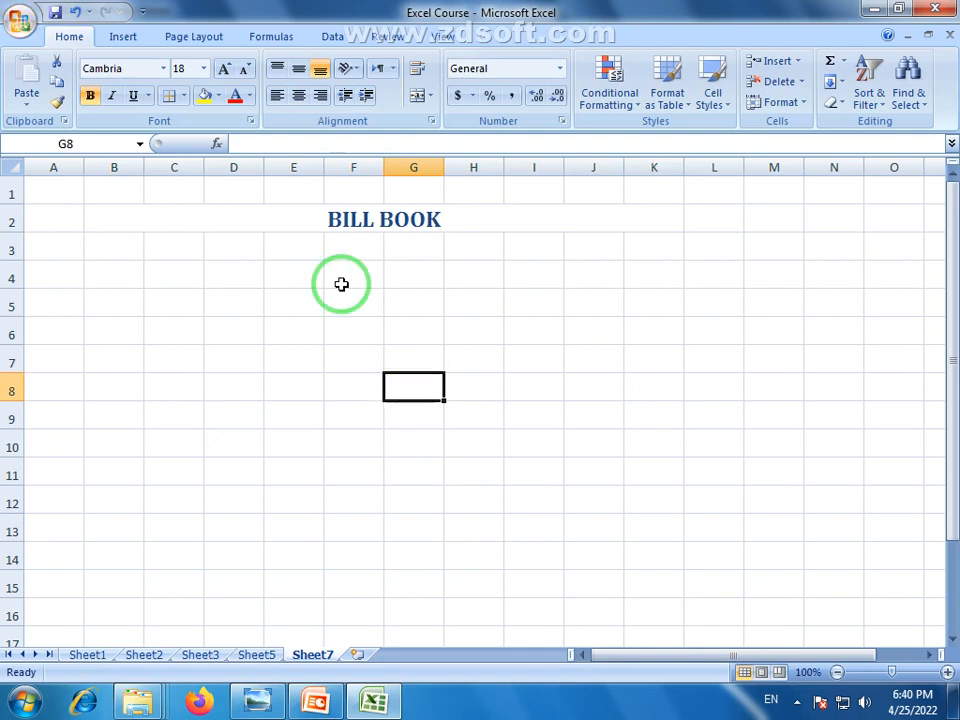
Enter the label 'Costomar Name:' in B3
{"action": "left_click", "coordinate": [237, 213]}
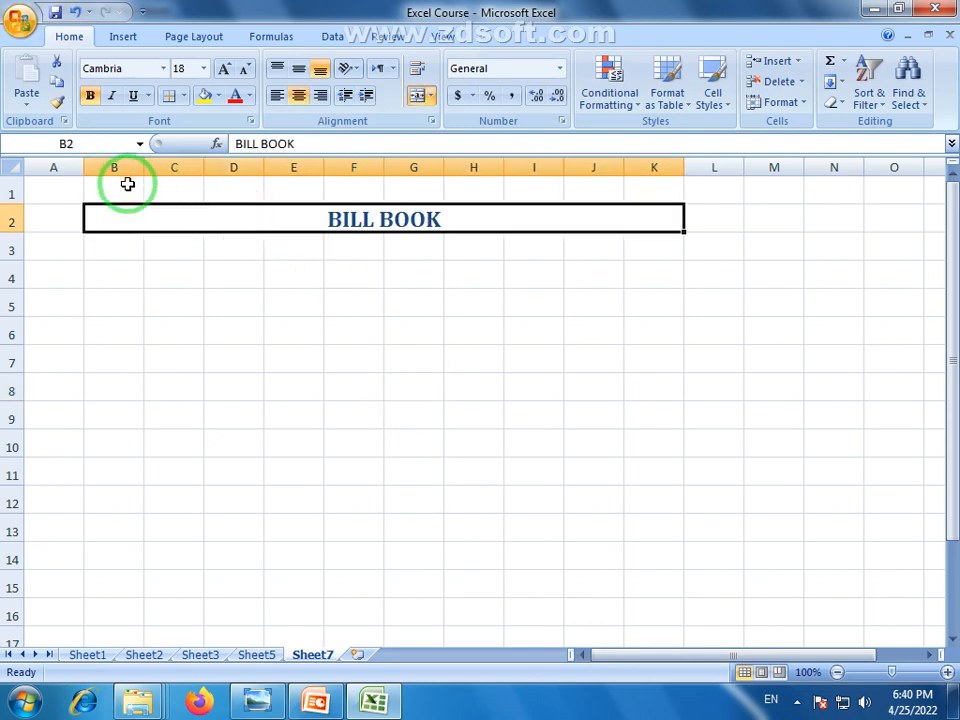
{"action": "left_click_drag", "start_coordinate": [126, 189], "coordinate": [689, 195]}
{"action": "left_click", "coordinate": [420, 221]}
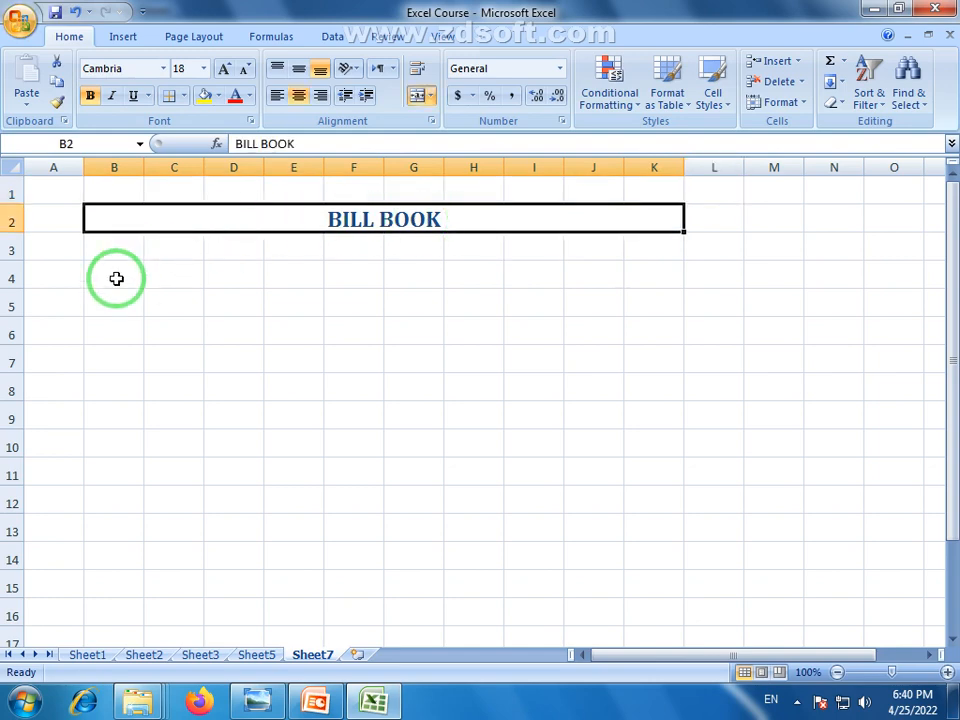
{"action": "left_click_drag", "start_coordinate": [99, 249], "coordinate": [127, 248]}
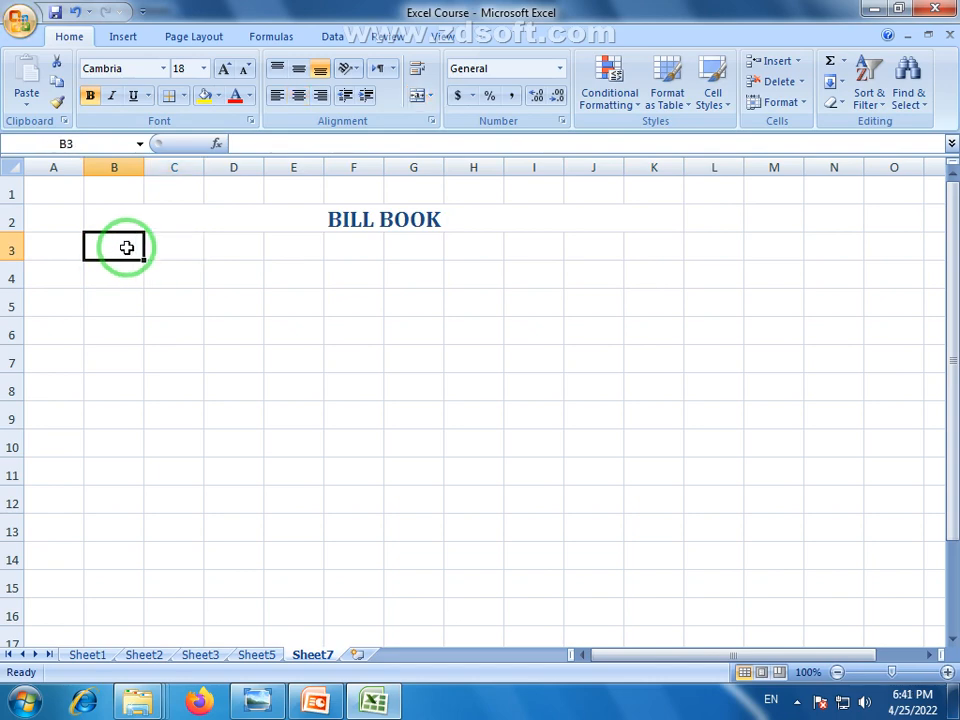
{"action": "type", "text": "c"}
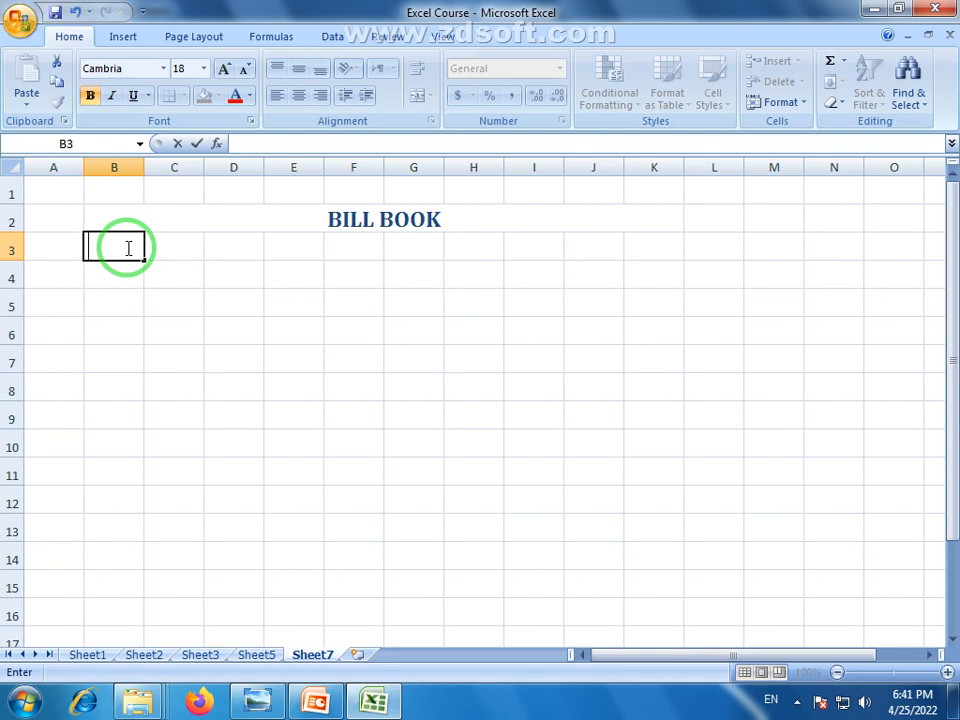
{"action": "type", "text": "Cost"}
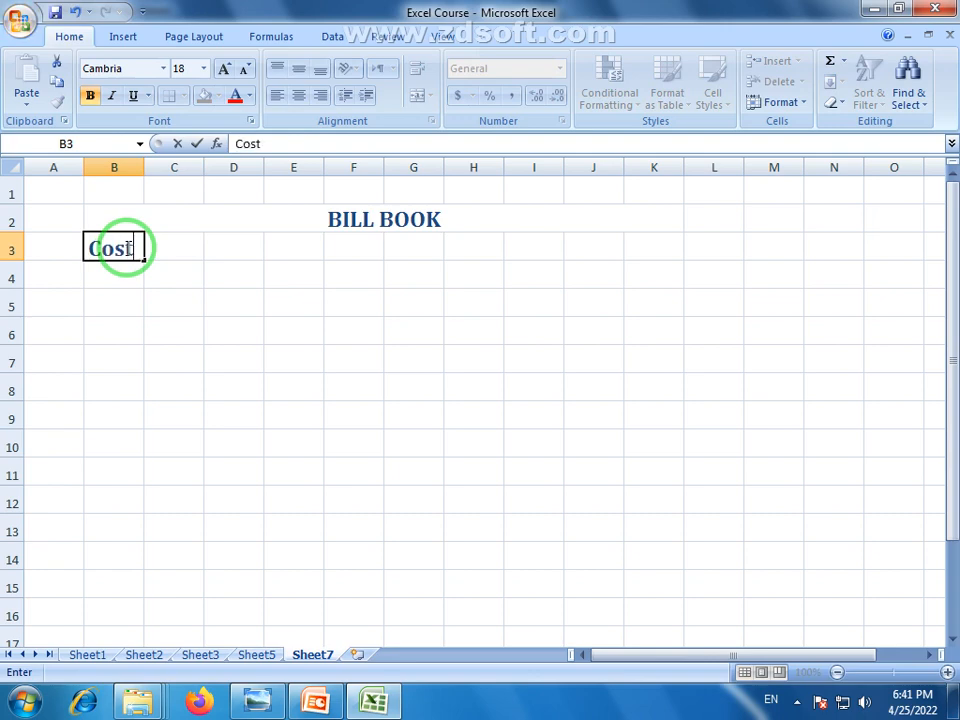
{"action": "type", "text": "omar Name:"}
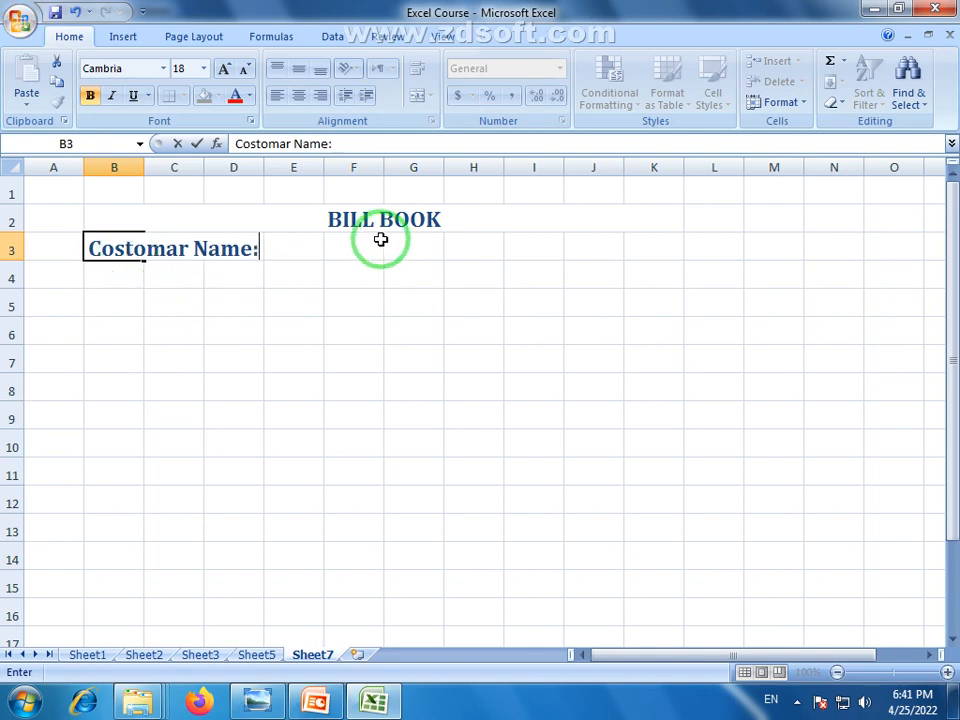
{"action": "left_click", "coordinate": [172, 277]}
Type the customer's full name into C4
{"action": "left_click_drag", "start_coordinate": [172, 277], "coordinate": [284, 279]}
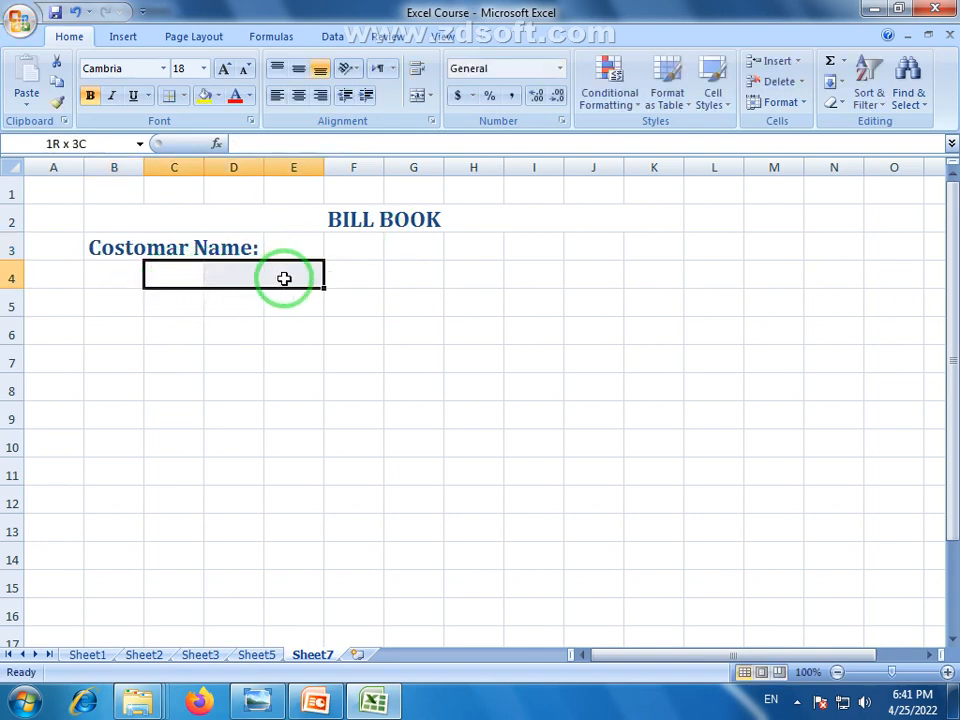
{"action": "left_click", "coordinate": [172, 272]}
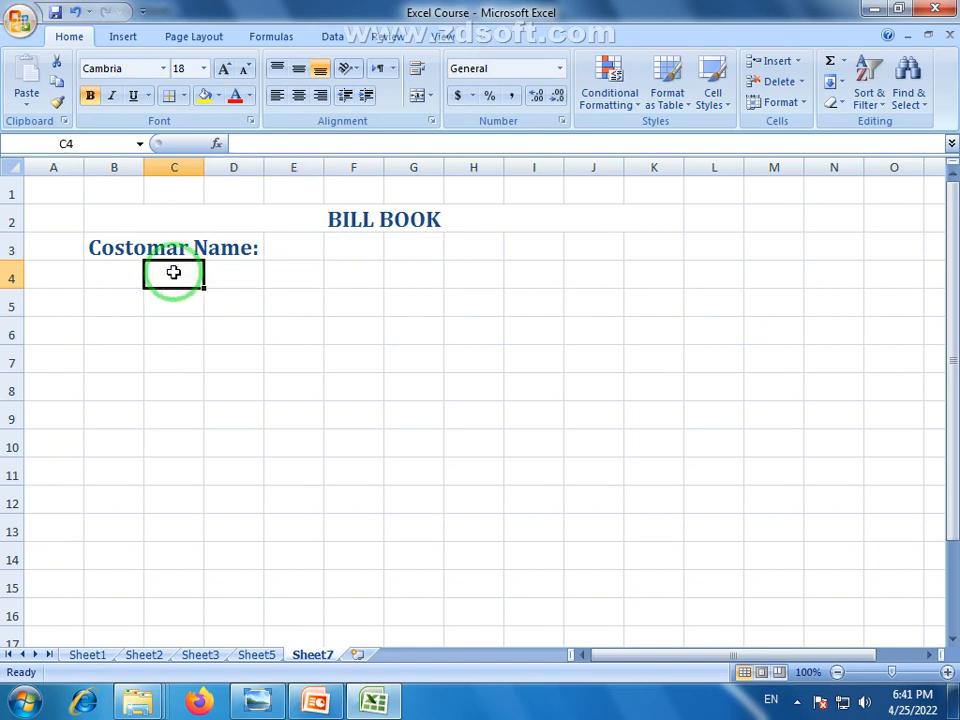
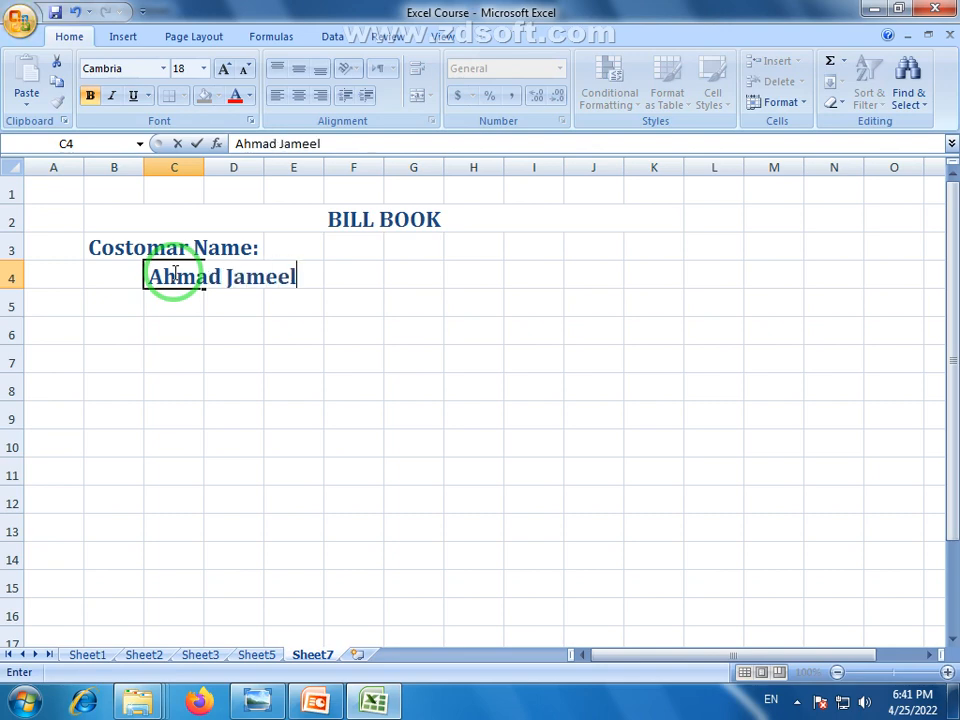
{"action": "left_click", "coordinate": [430, 297]}
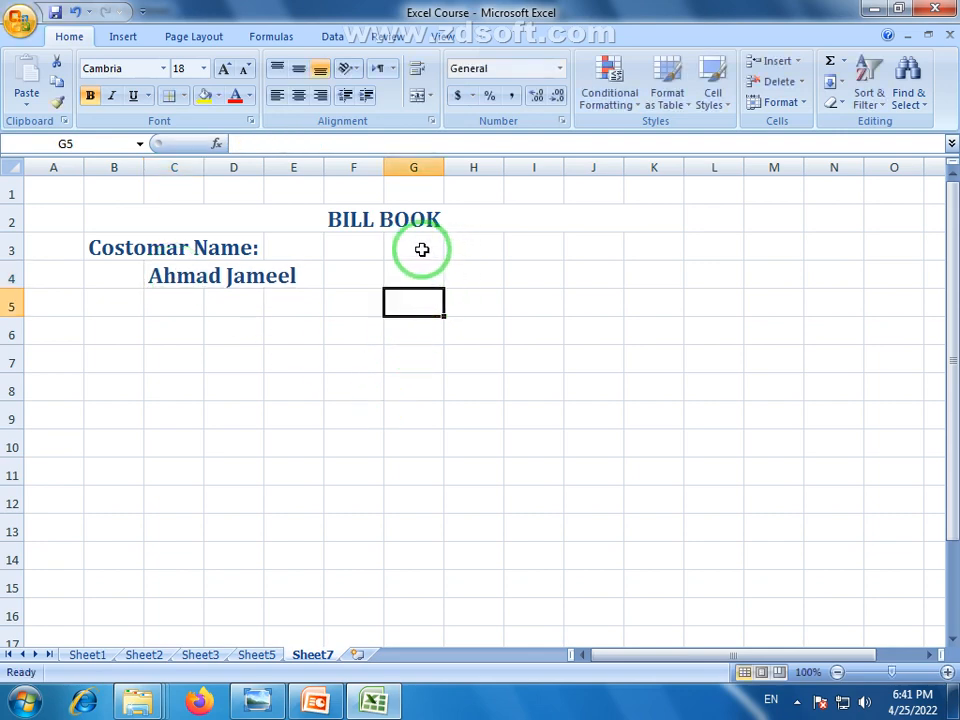
Add a 'Date:' label in G3 and insert today's date in H4 with Ctrl+;
{"action": "left_click_drag", "start_coordinate": [422, 249], "coordinate": [401, 241]}
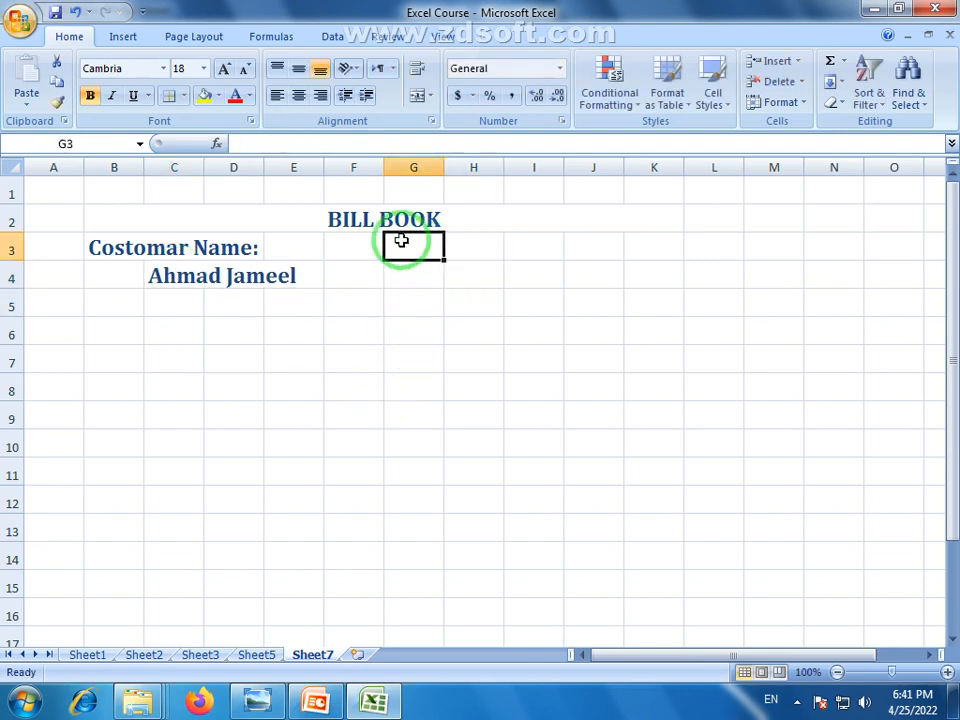
{"action": "type", "text": "D"}
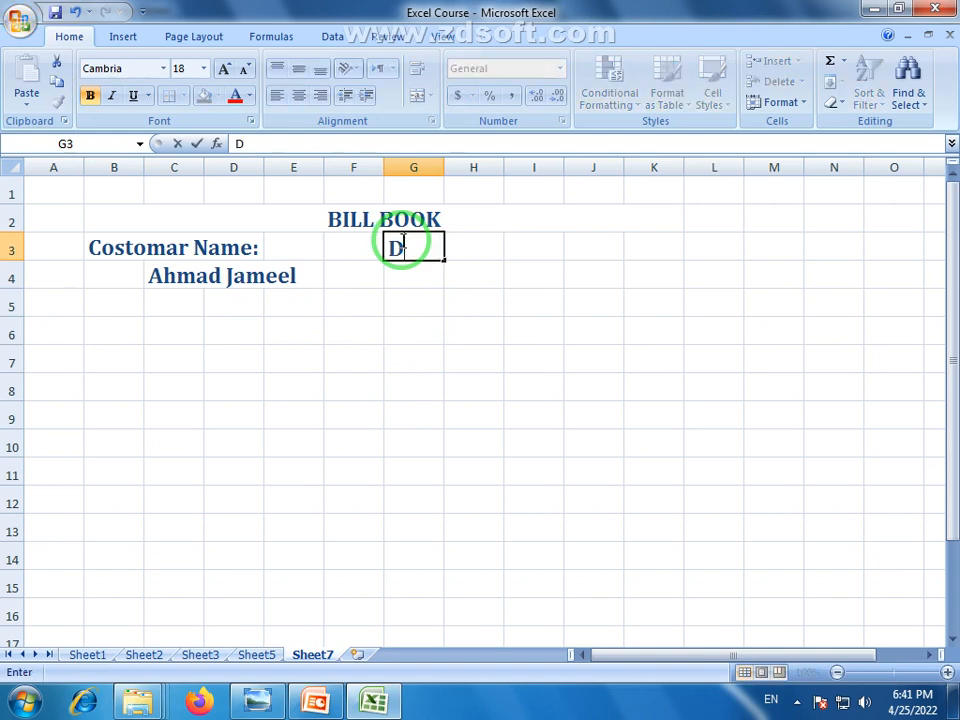
{"action": "type", "text": "ate:"}
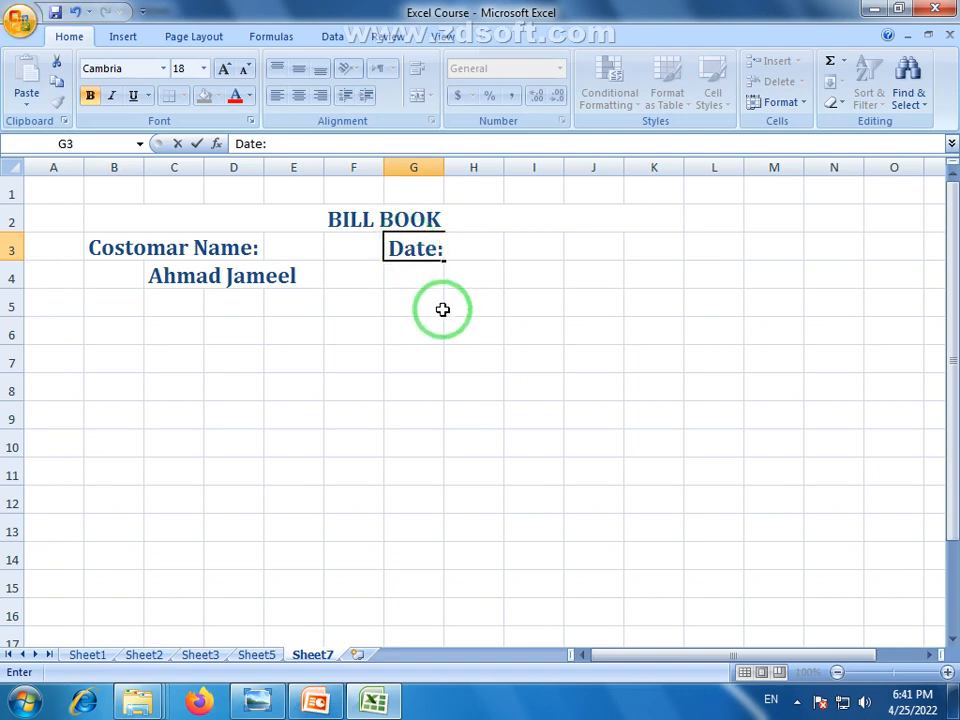
{"action": "left_click", "coordinate": [489, 272]}
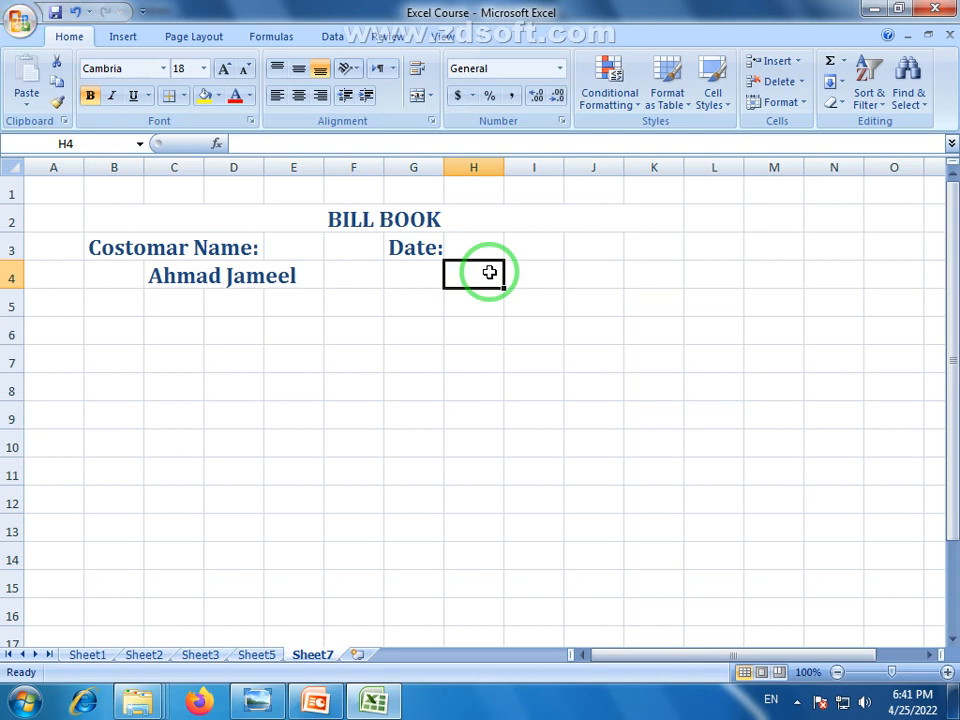
{"action": "key", "text": "ctrl+semicolon"}
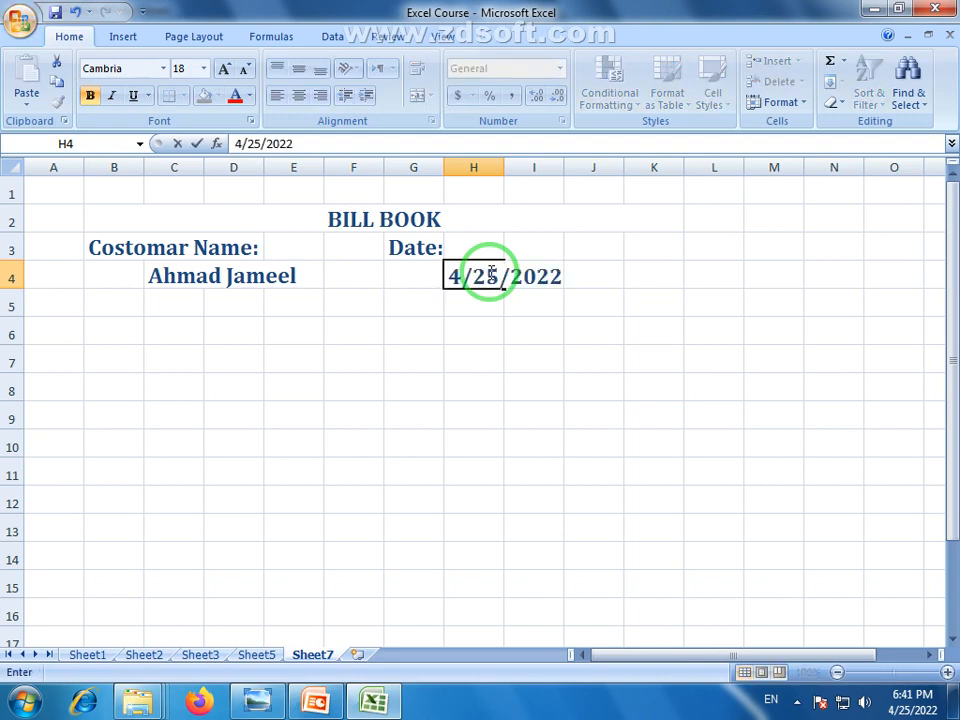
{"action": "key", "text": "Return"}
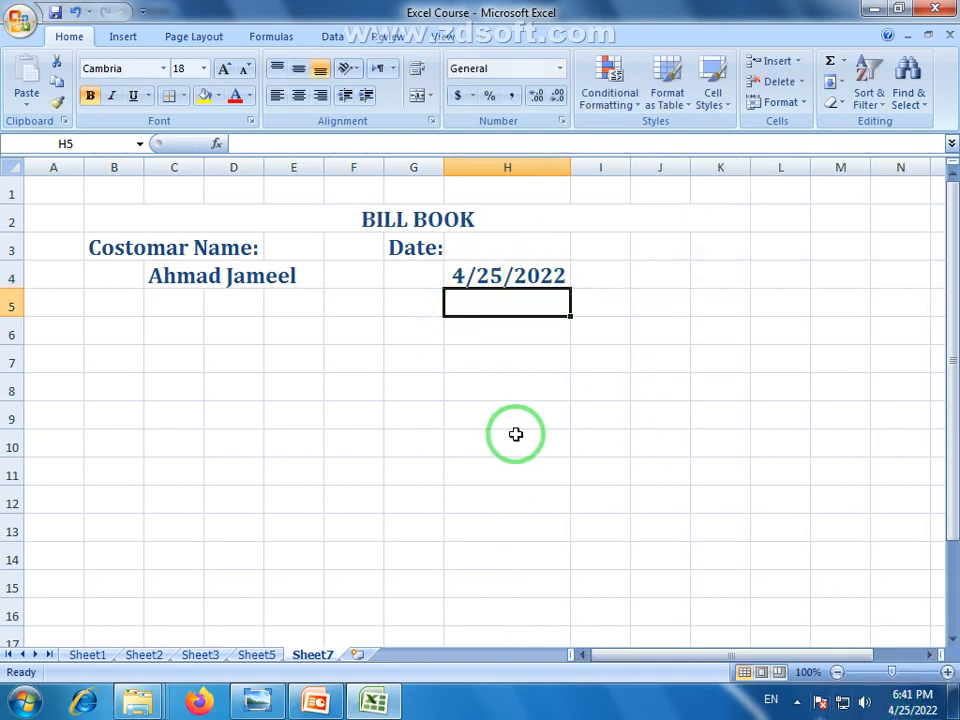
Format H4 as Long Date, showing Monday, April 25, 2022
{"action": "left_click", "coordinate": [518, 278]}
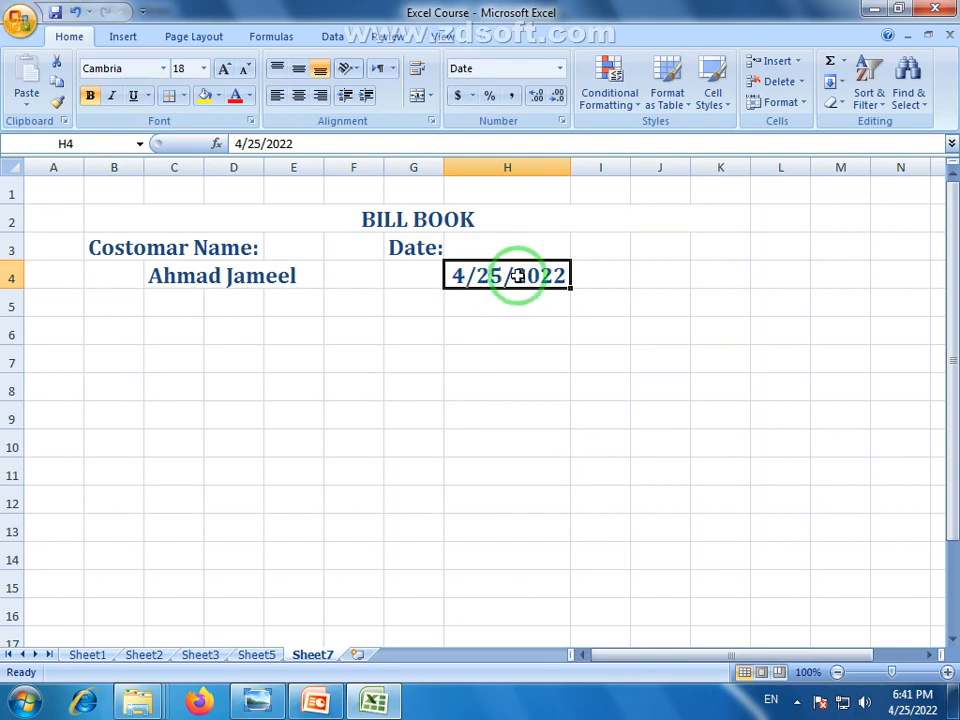
{"action": "left_click", "coordinate": [561, 69]}
{"action": "left_click", "coordinate": [503, 307]}
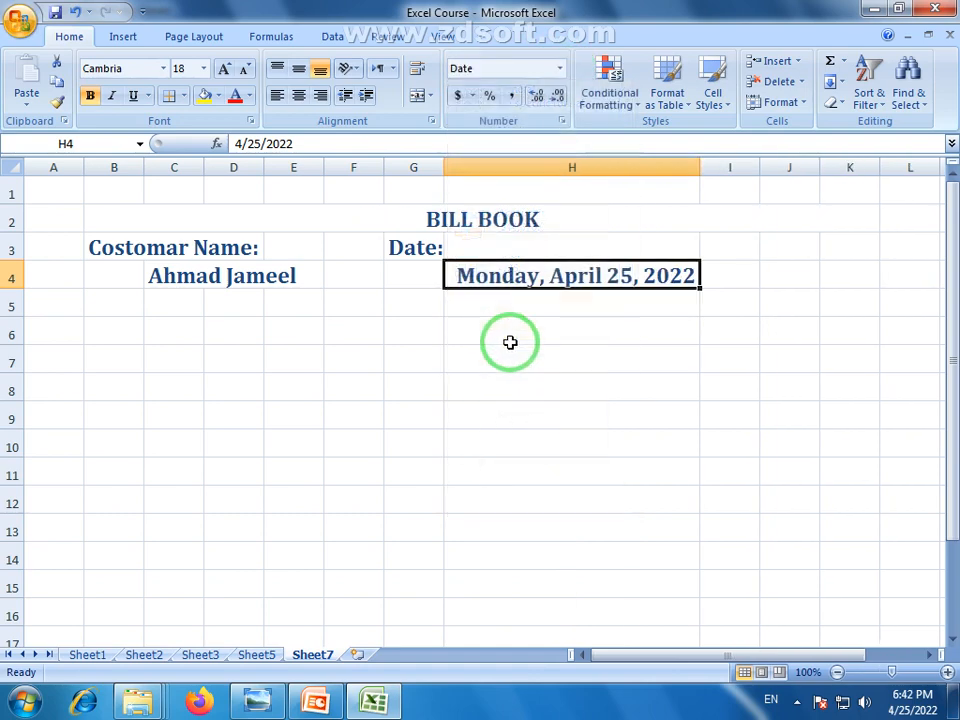
{"action": "left_click", "coordinate": [554, 362]}
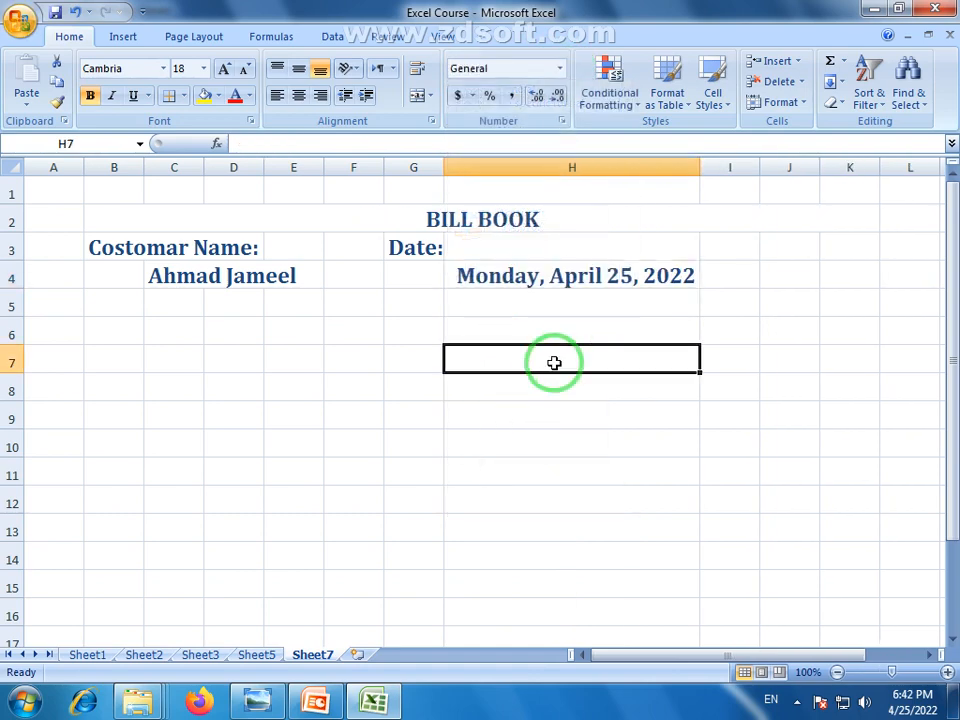
Enlarge the BILL BOOK title three font steps to size 24
{"action": "left_click", "coordinate": [457, 224]}
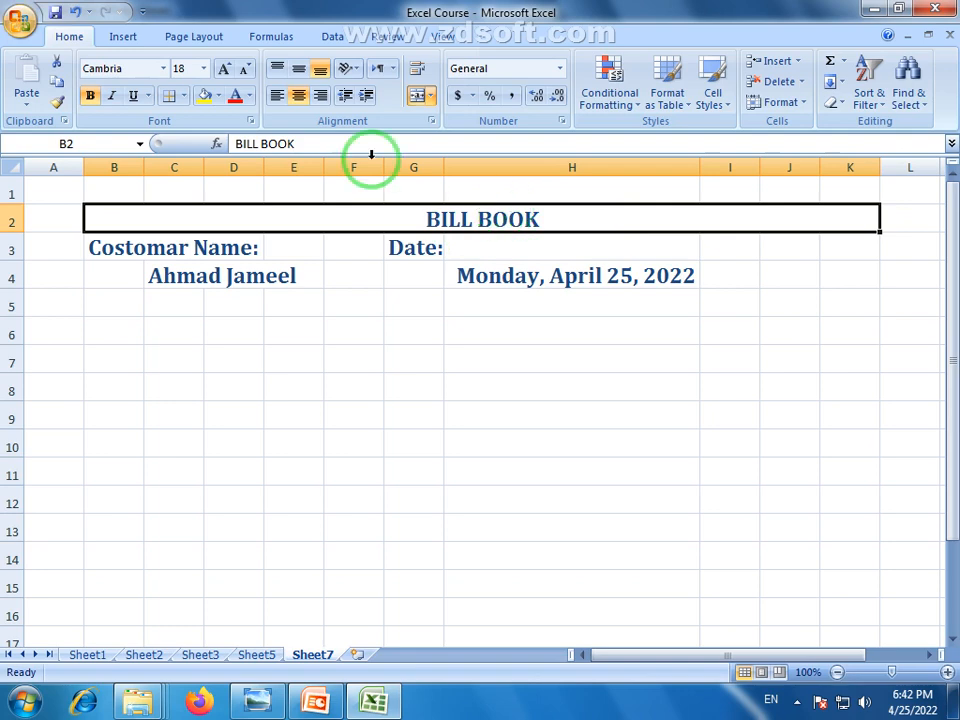
{"action": "left_click", "coordinate": [225, 69]}
{"action": "left_click", "coordinate": [225, 69]}
{"action": "left_click", "coordinate": [225, 69]}
{"action": "left_click", "coordinate": [364, 400]}
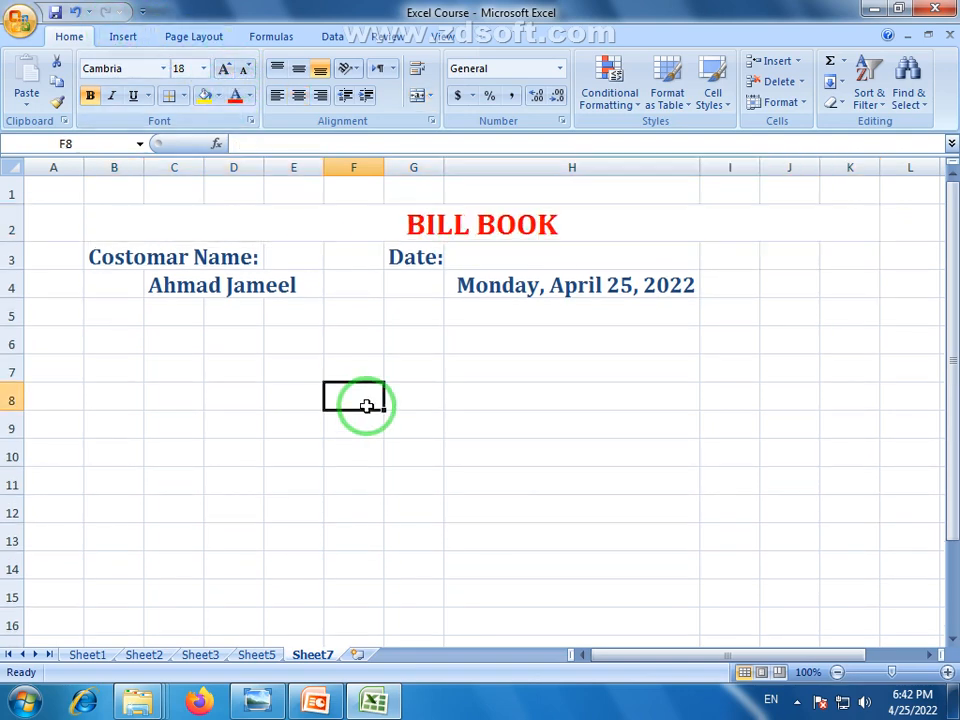
Enter the headers Sr.No in B6 and Itam Name in C6
{"action": "left_click", "coordinate": [102, 350]}
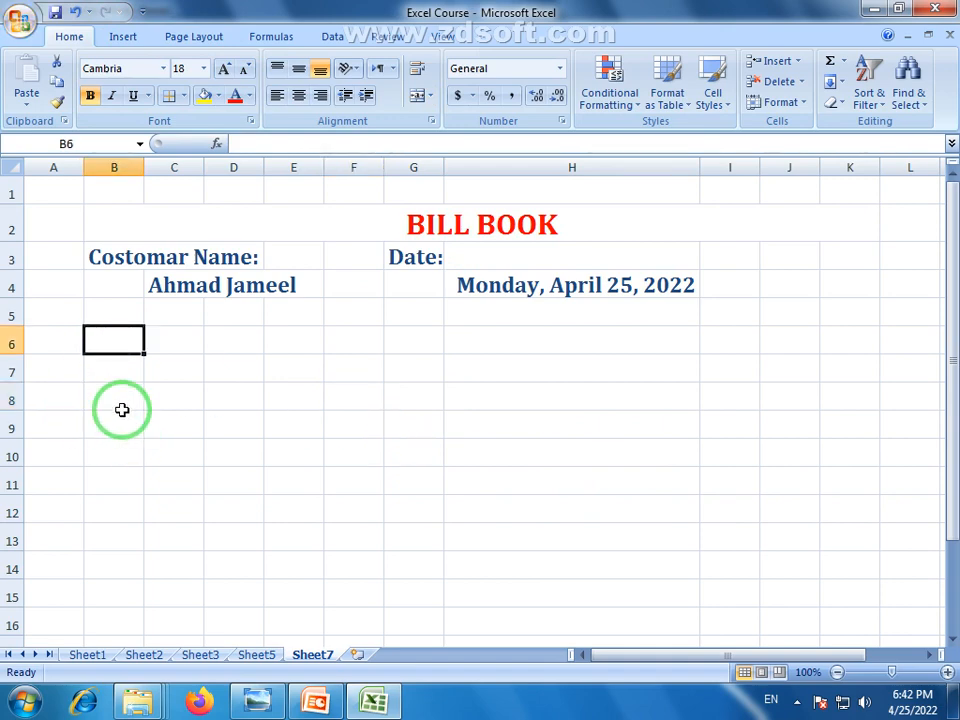
{"action": "left_click", "coordinate": [121, 402]}
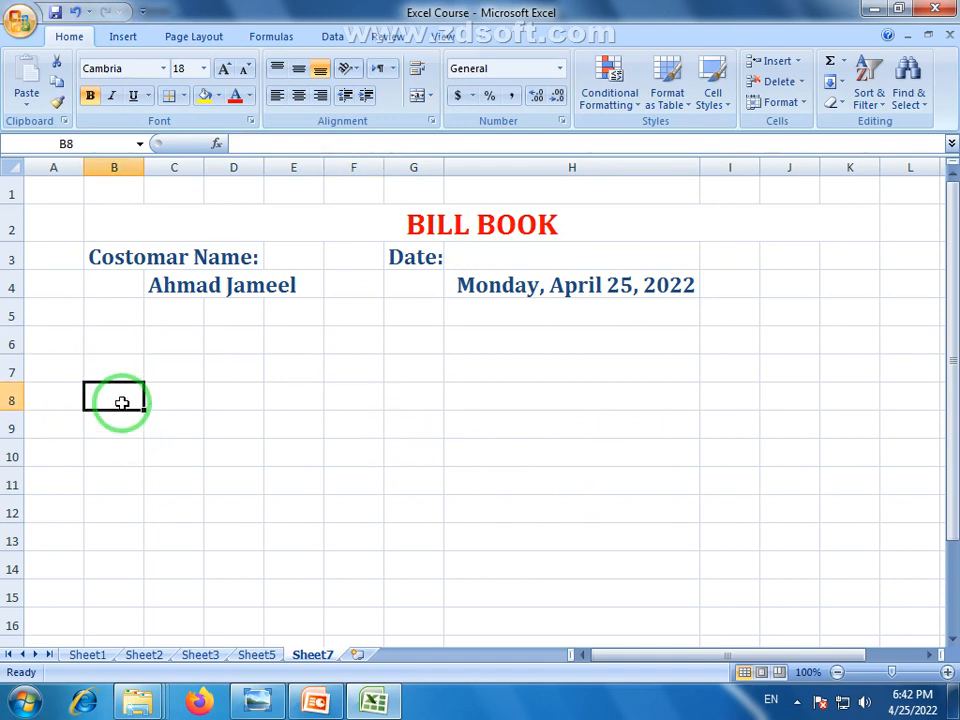
{"action": "left_click", "coordinate": [124, 362]}
{"action": "left_click", "coordinate": [122, 341]}
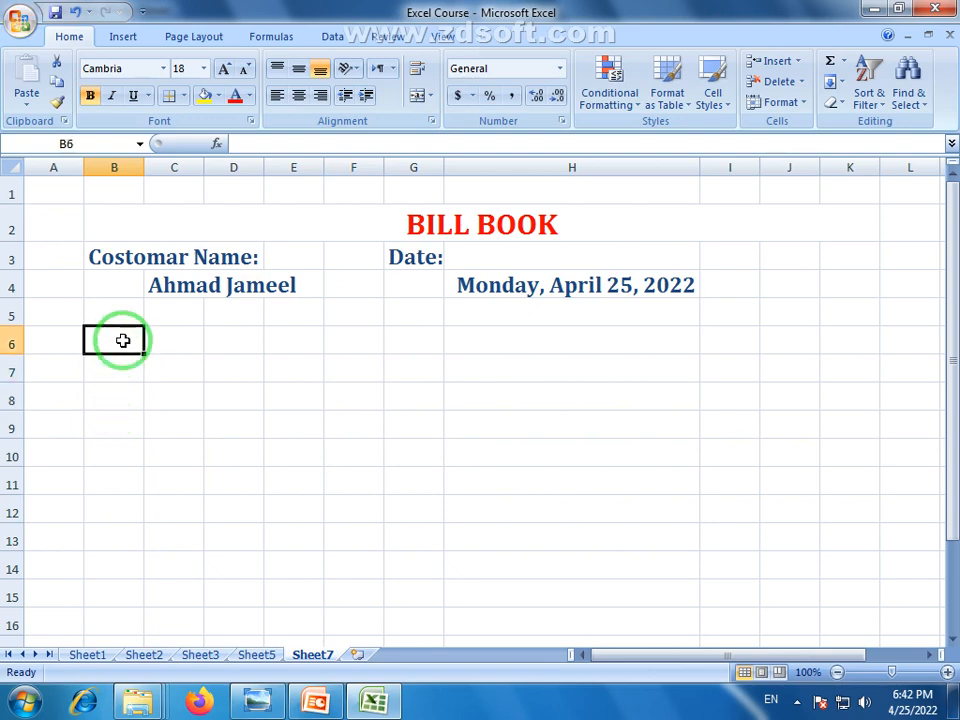
{"action": "type", "text": "Sr"}
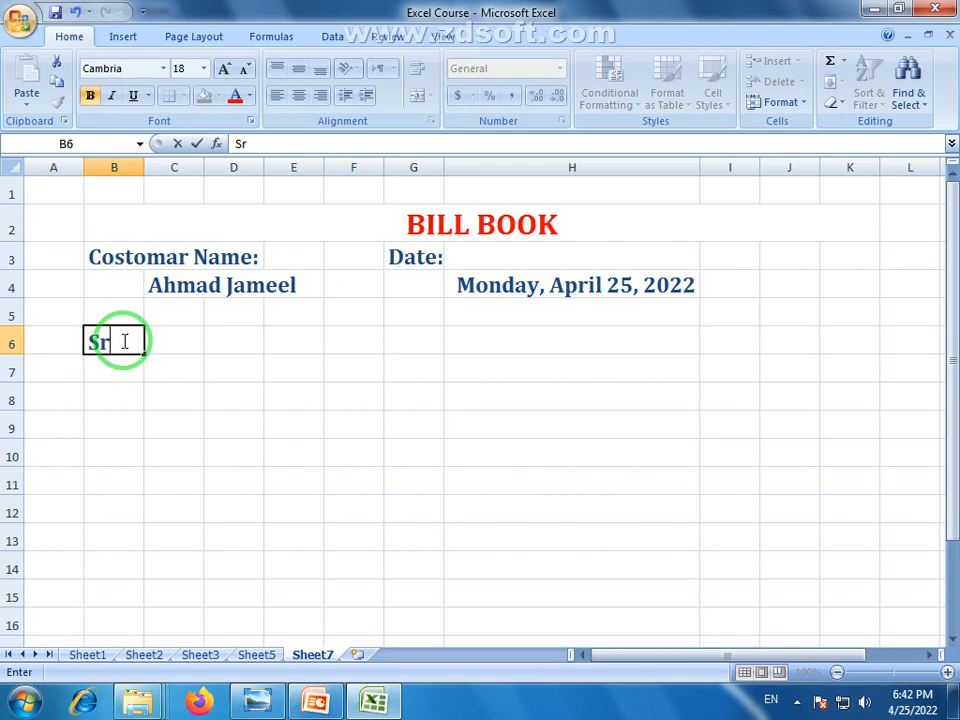
{"action": "type", "text": ".No"}
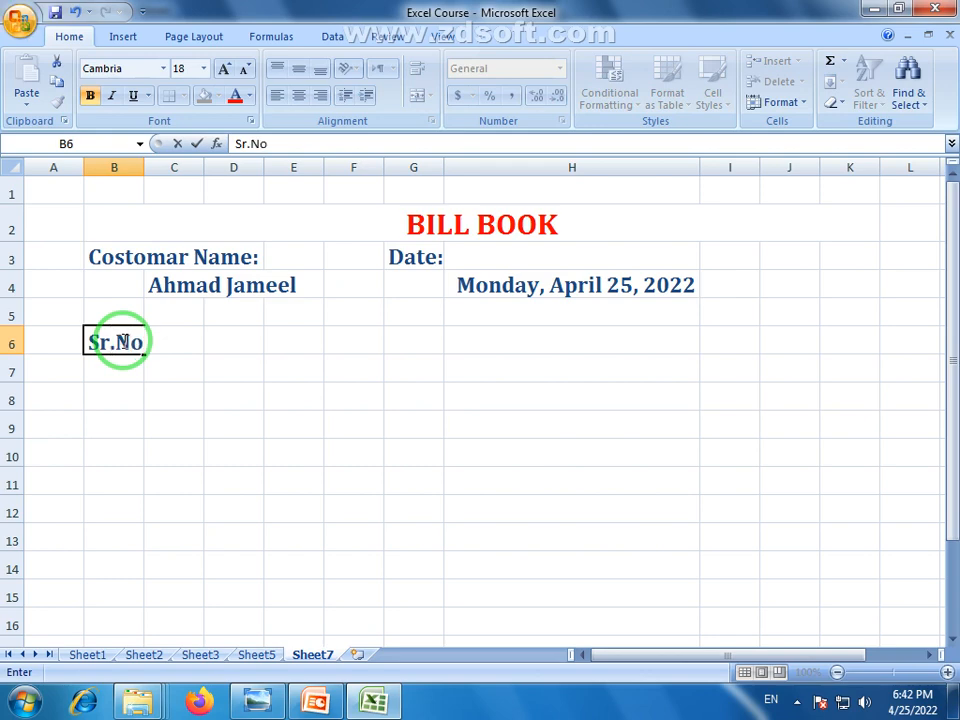
{"action": "key", "text": "Tab"}
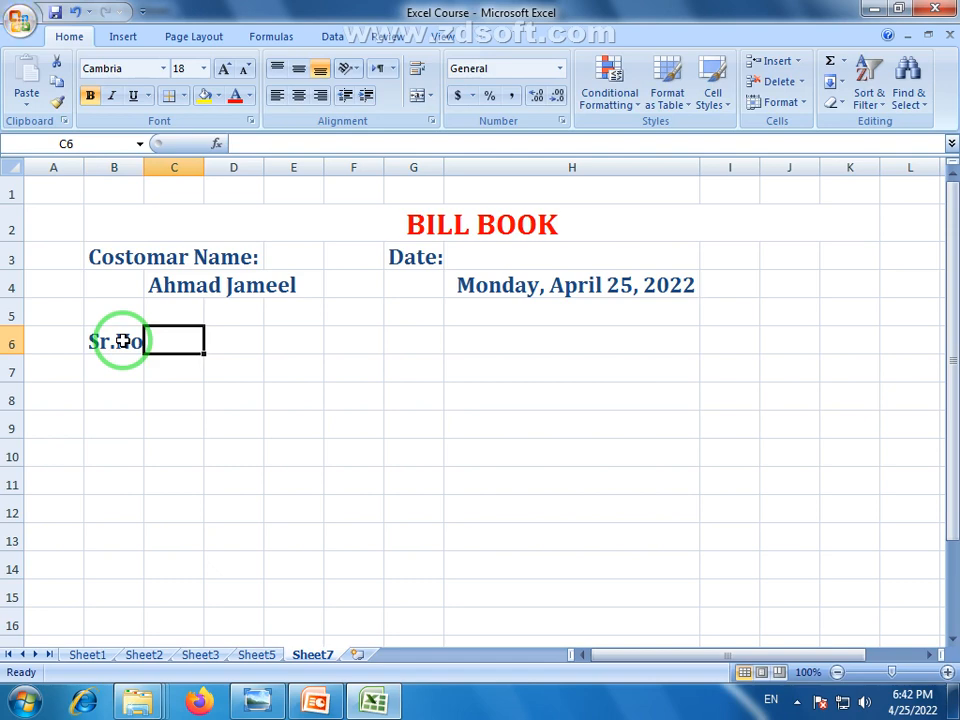
{"action": "type", "text": "It"}
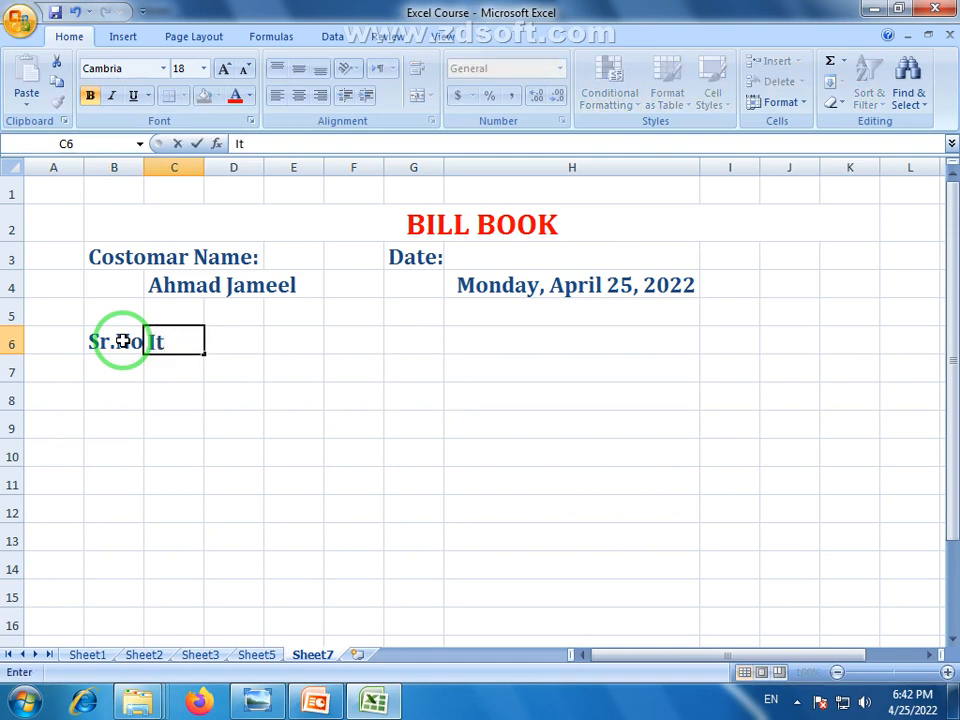
{"action": "type", "text": "am Name"}
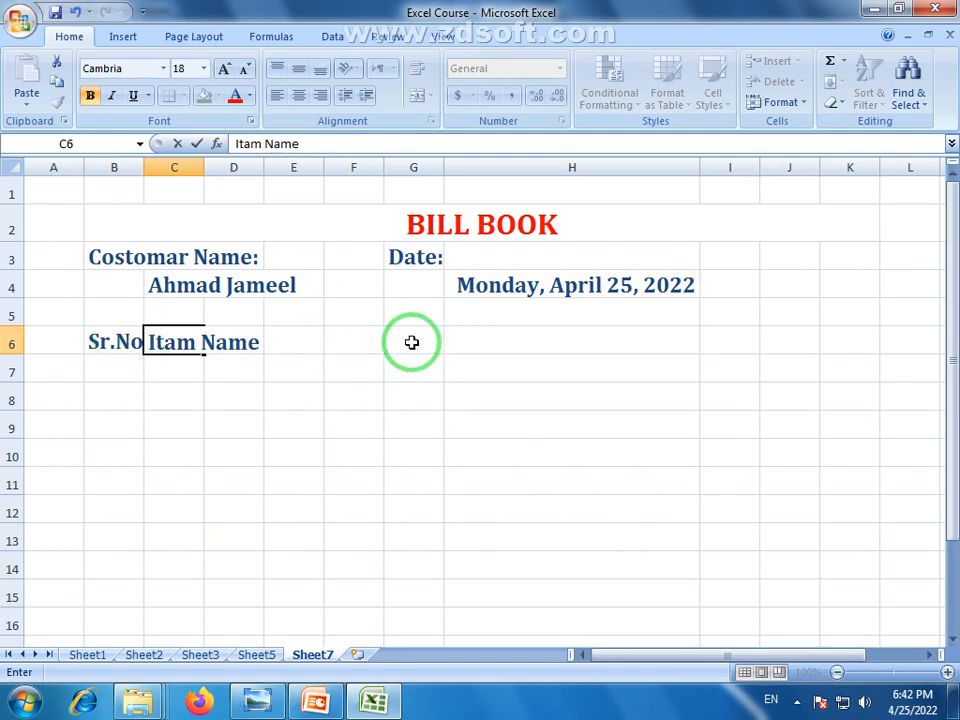
{"action": "left_click", "coordinate": [289, 337]}
Enter the Rate header in H6, fixing typos along the way
{"action": "left_click", "coordinate": [360, 341]}
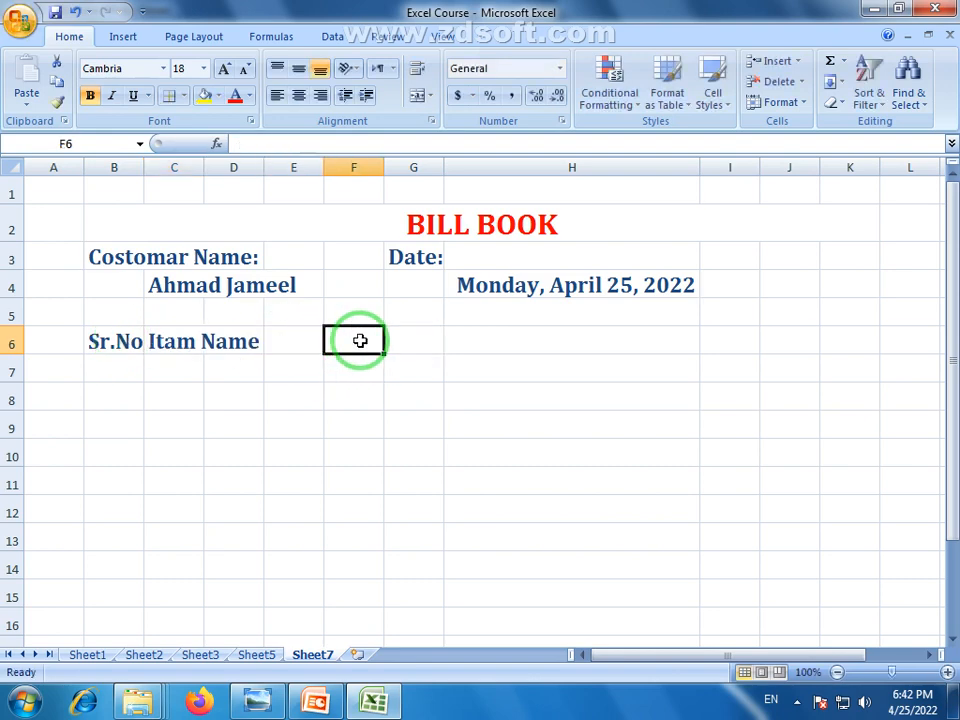
{"action": "left_click", "coordinate": [414, 340]}
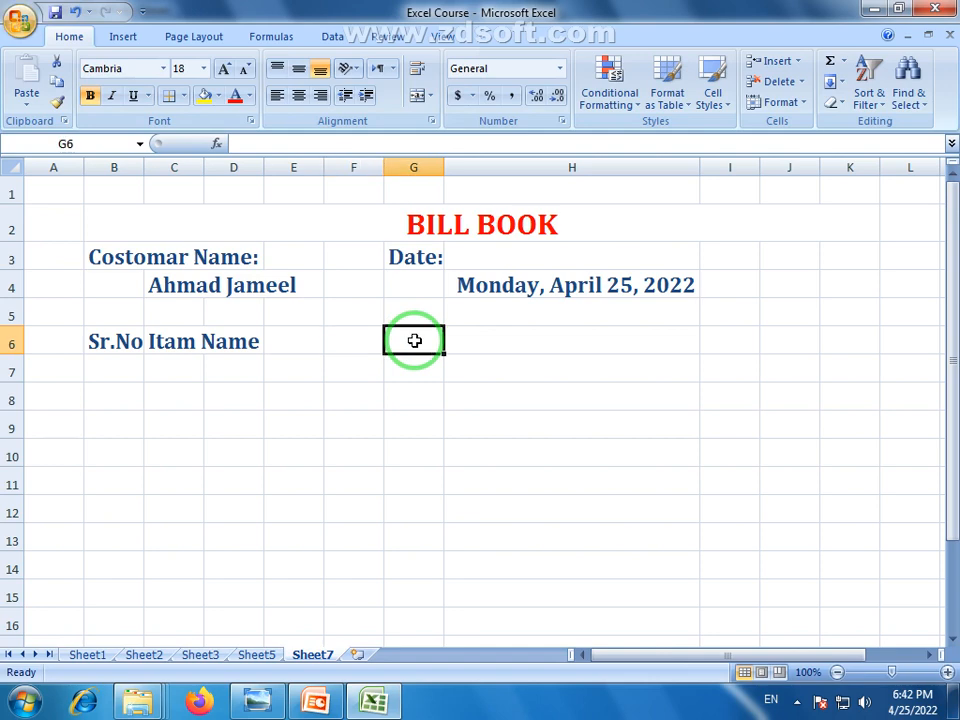
{"action": "left_click", "coordinate": [489, 340]}
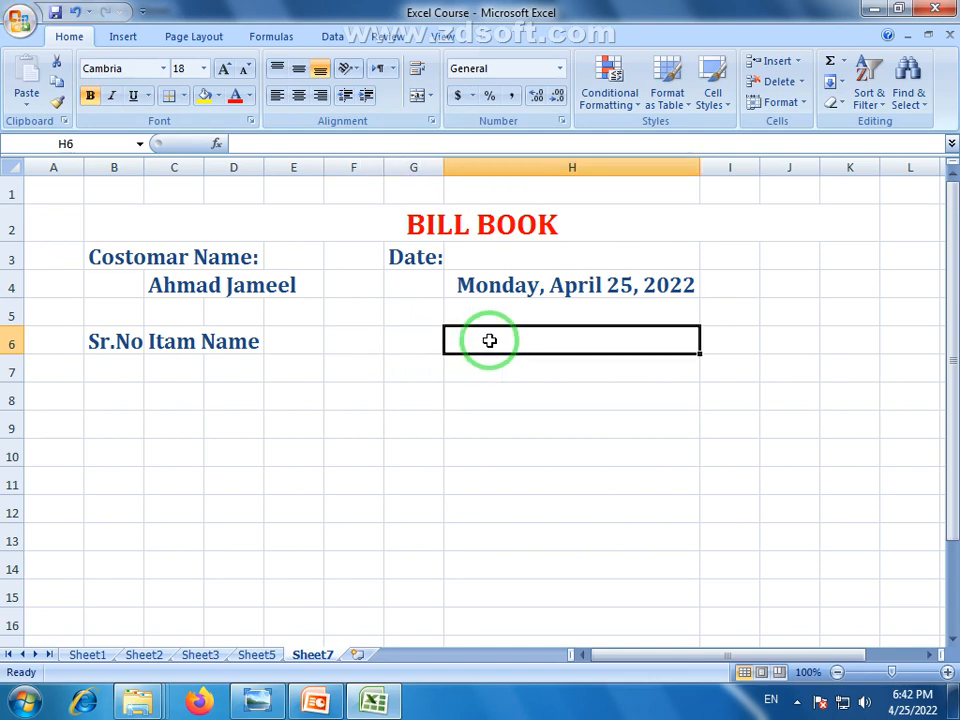
{"action": "type", "text": "S"}
{"action": "key", "text": "BackSpace"}
{"action": "type", "text": "r"}
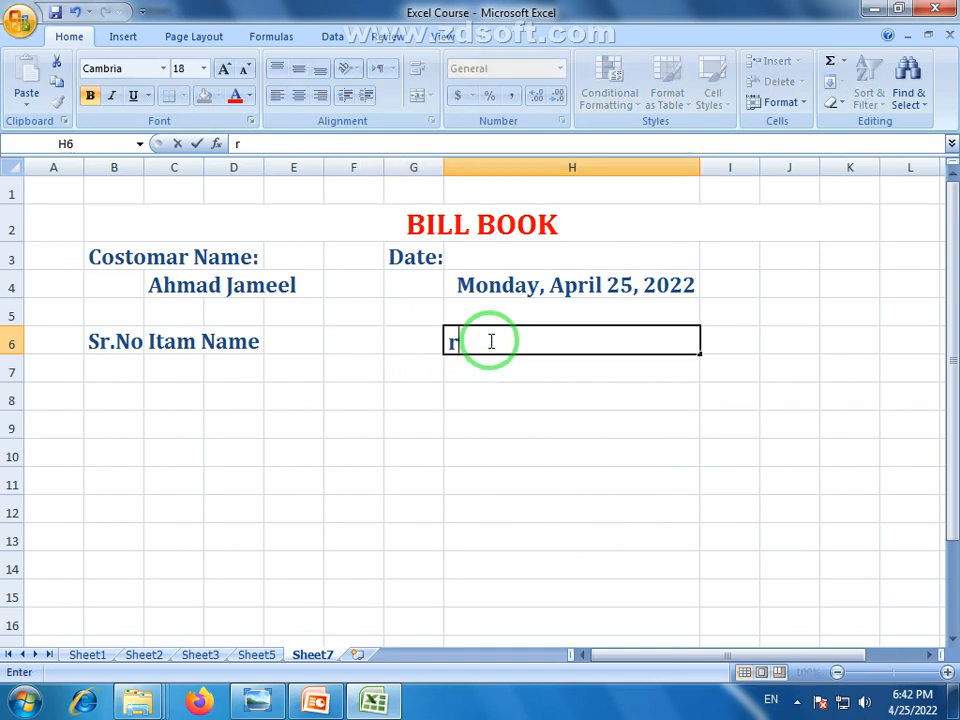
{"action": "key", "text": "BackSpace"}
{"action": "type", "text": "RaTE"}
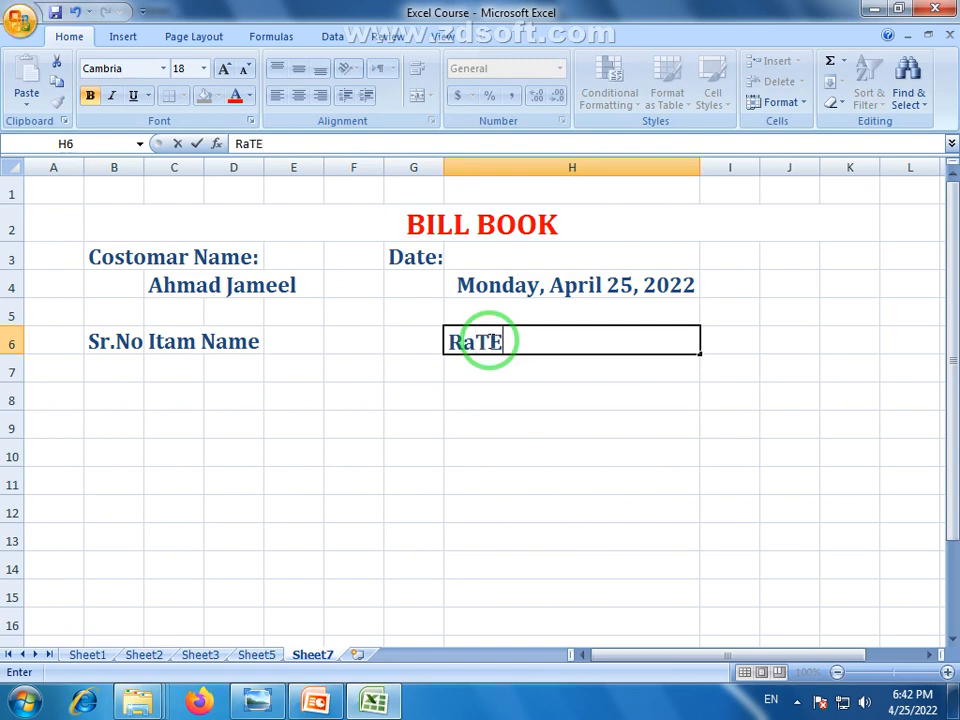
{"action": "key", "text": "BackSpace"}
{"action": "key", "text": "BackSpace"}
{"action": "type", "text": "te"}
{"action": "left_click", "coordinate": [388, 366]}
{"action": "left_click", "coordinate": [115, 342]}
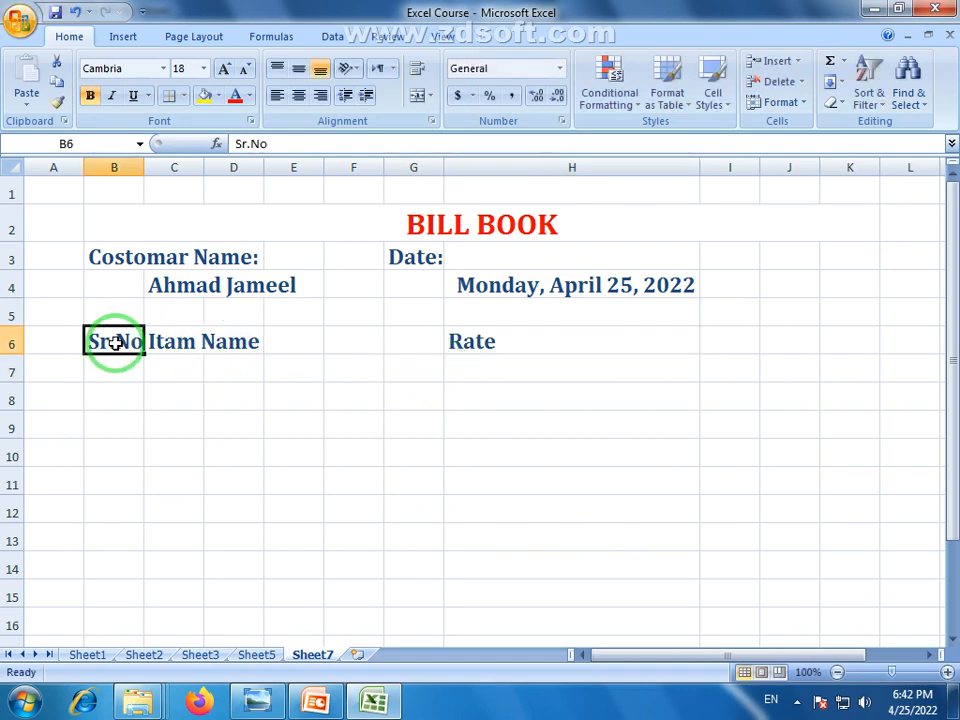
{"action": "left_click", "coordinate": [115, 372]}
Number B7 to B16 from 1 to 10 by filling a series from 1
{"action": "type", "text": "1"}
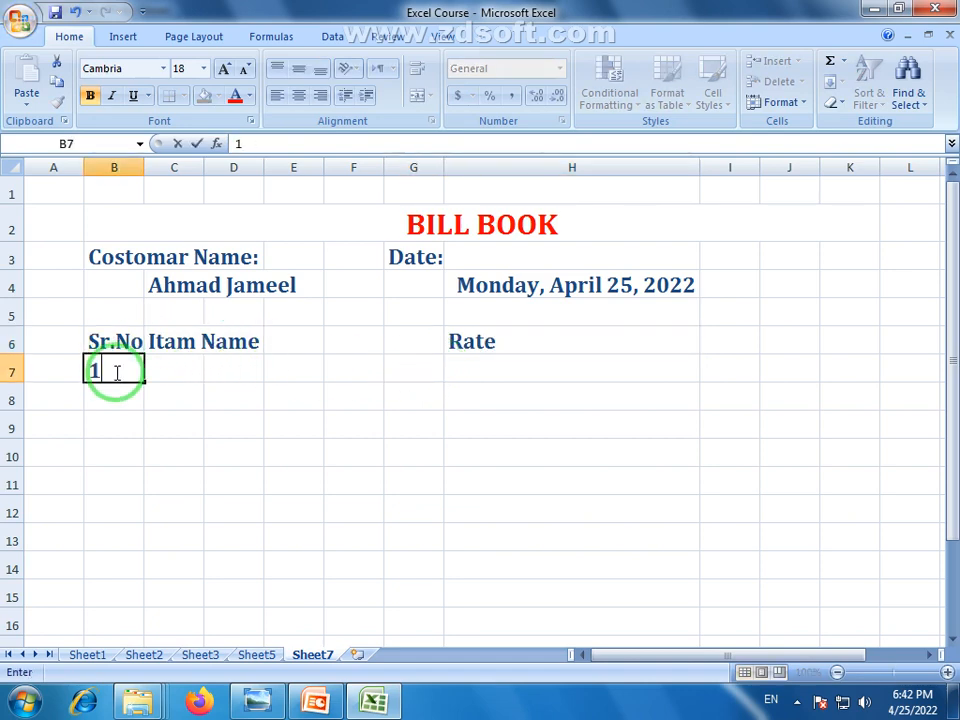
{"action": "left_click_drag", "start_coordinate": [145, 381], "coordinate": [139, 628]}
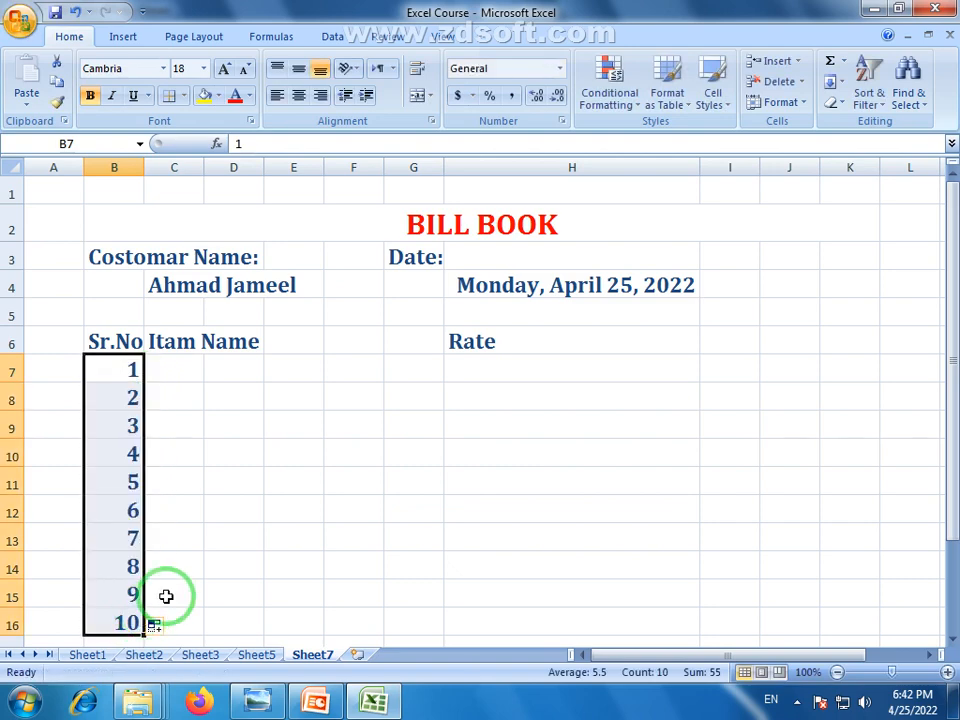
{"action": "left_click", "coordinate": [231, 424]}
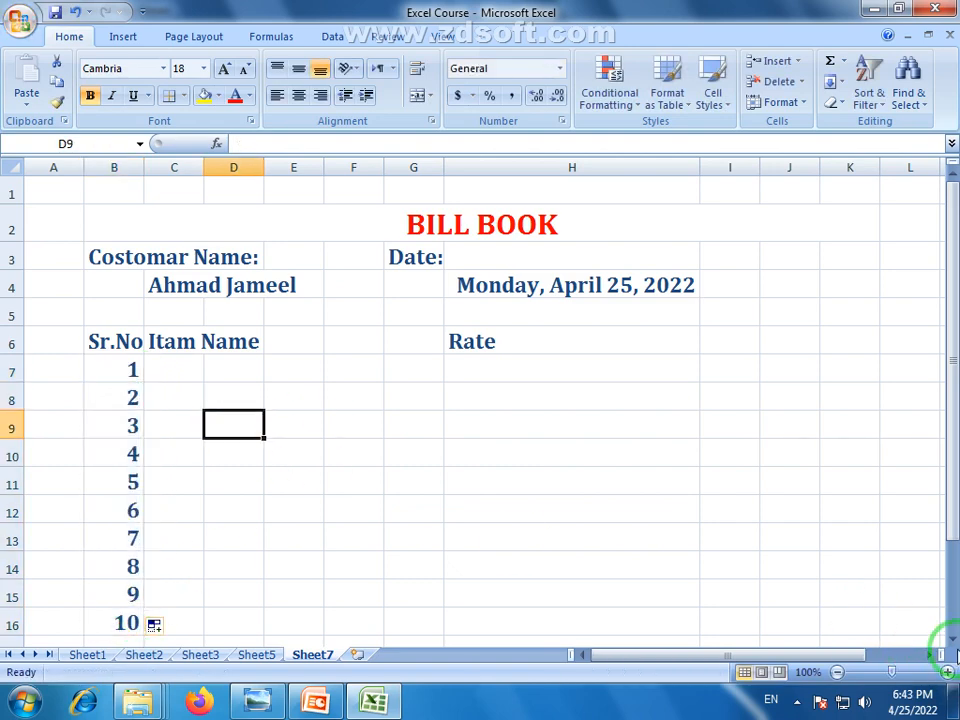
{"action": "left_click", "coordinate": [948, 640]}
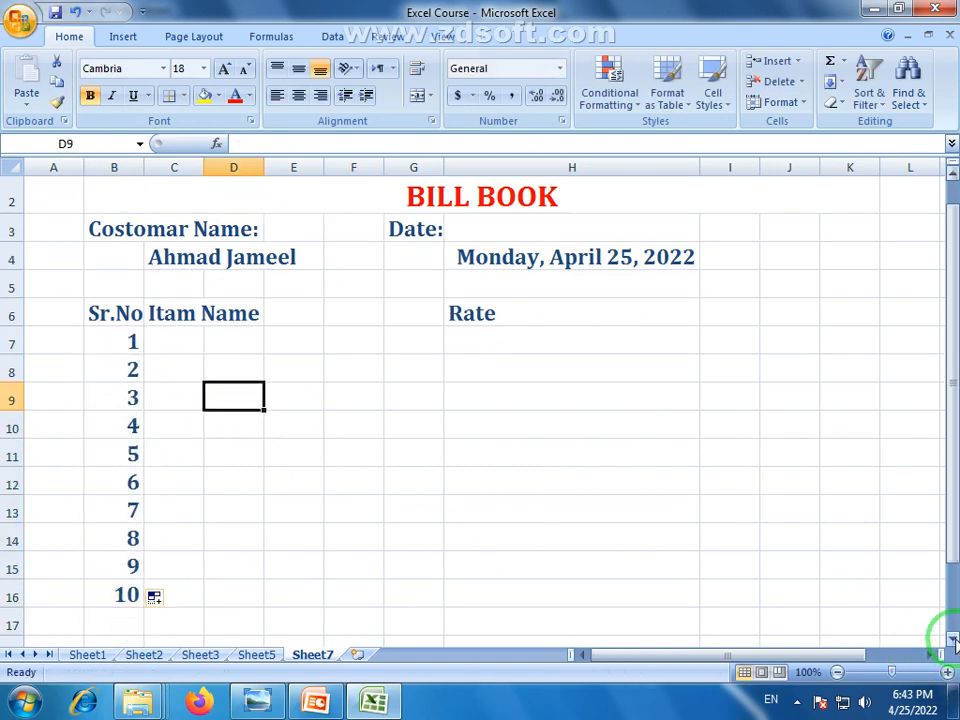
Merge and centre Itam Name across C6:G6 and centre Rate in H6
{"action": "left_click", "coordinate": [223, 341]}
{"action": "left_click_drag", "start_coordinate": [184, 317], "coordinate": [410, 319]}
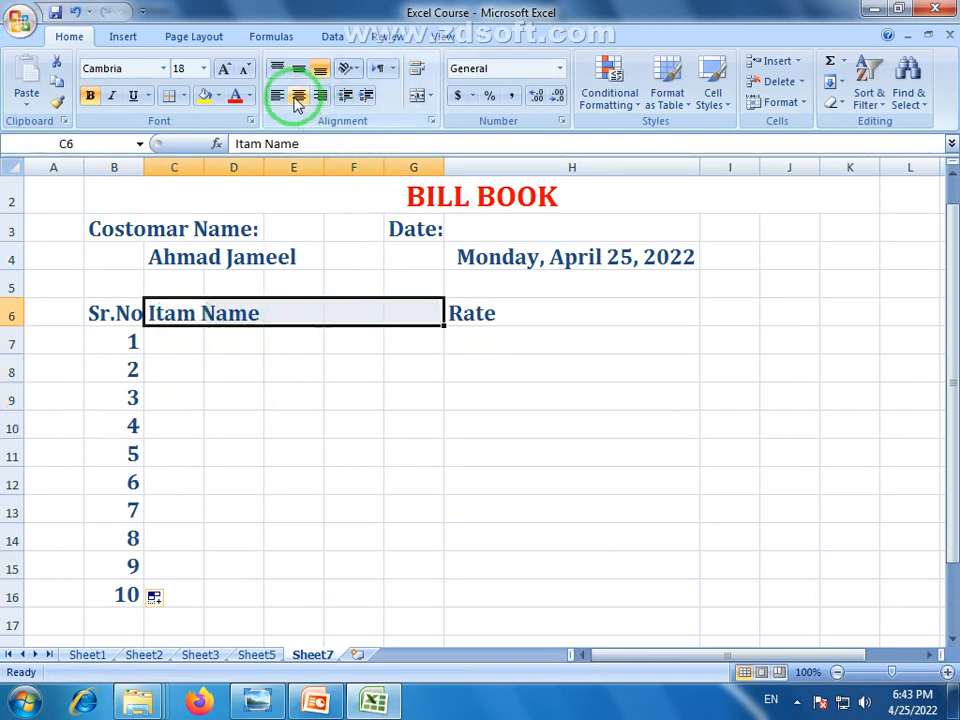
{"action": "left_click", "coordinate": [416, 96]}
{"action": "left_click", "coordinate": [294, 396]}
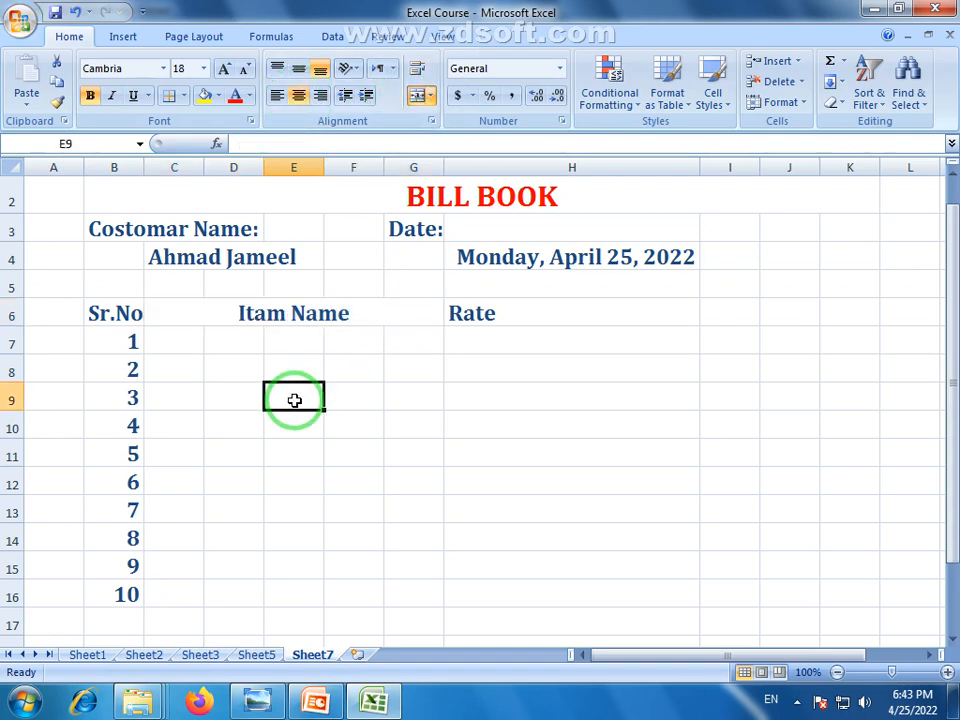
{"action": "left_click", "coordinate": [493, 317]}
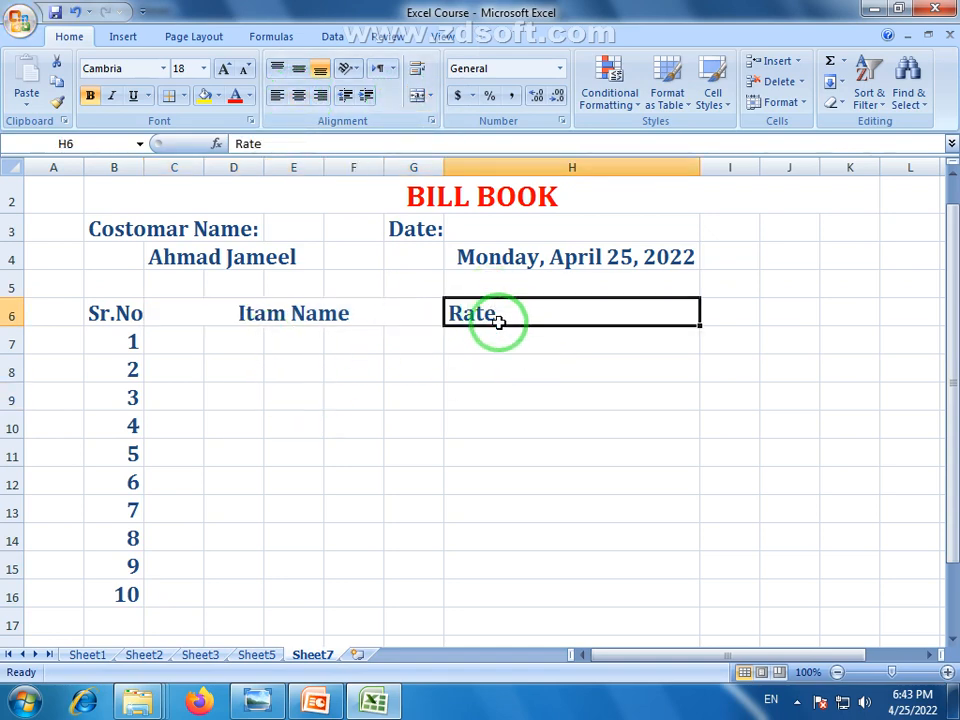
{"action": "left_click", "coordinate": [298, 95]}
{"action": "left_click", "coordinate": [609, 447]}
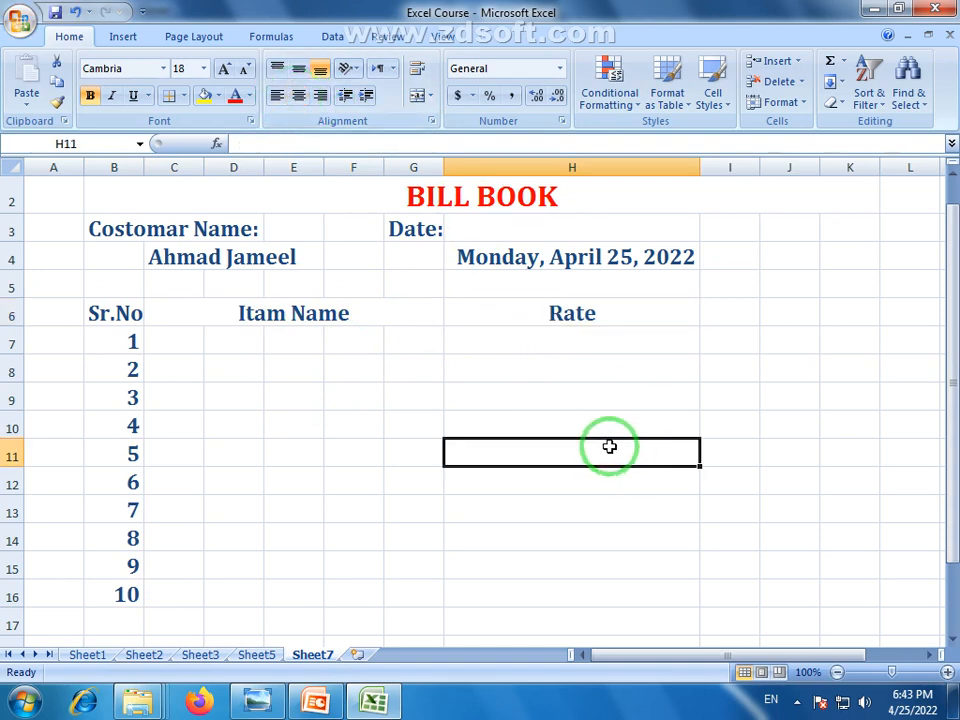
{"action": "left_click", "coordinate": [180, 347]}
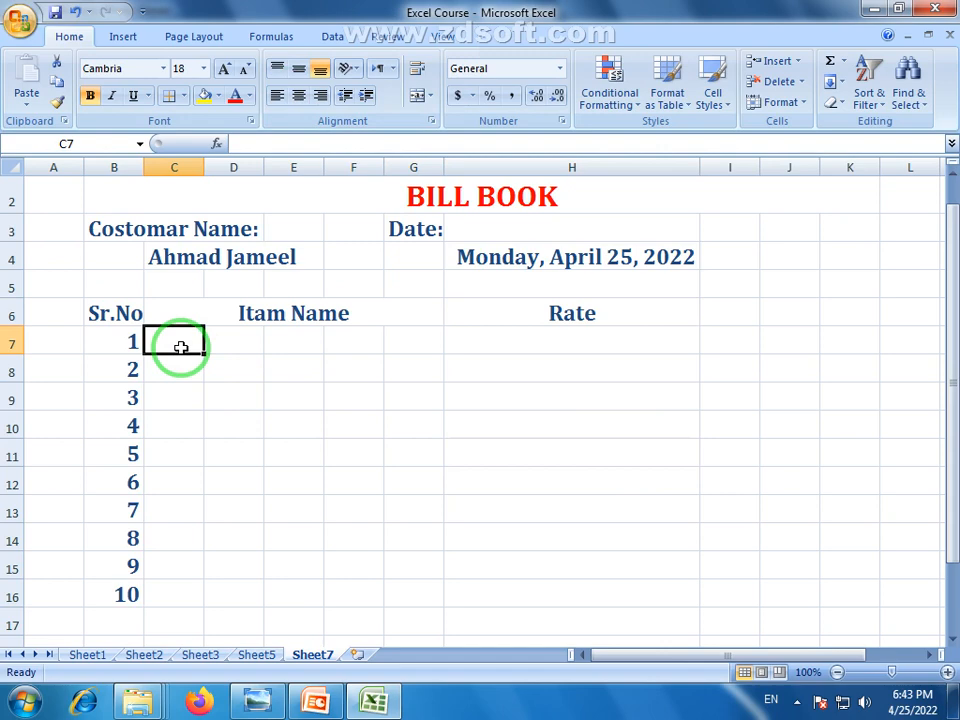
Apply Merge Across to C7:G16 so each item row spans columns C to G
{"action": "left_click_drag", "start_coordinate": [180, 347], "coordinate": [436, 595]}
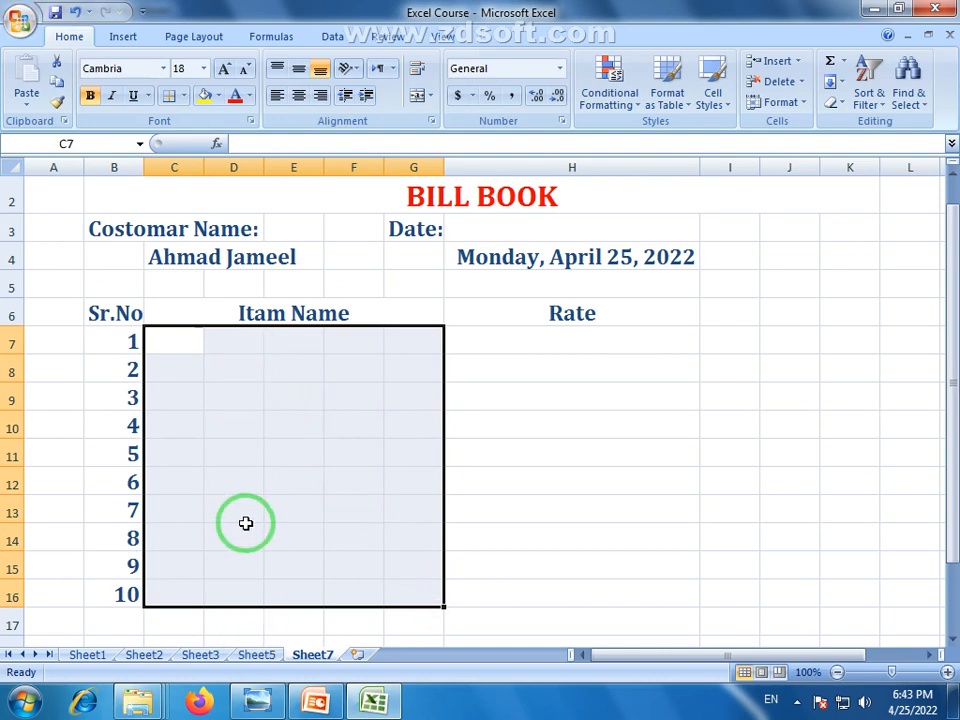
{"action": "left_click", "coordinate": [432, 96]}
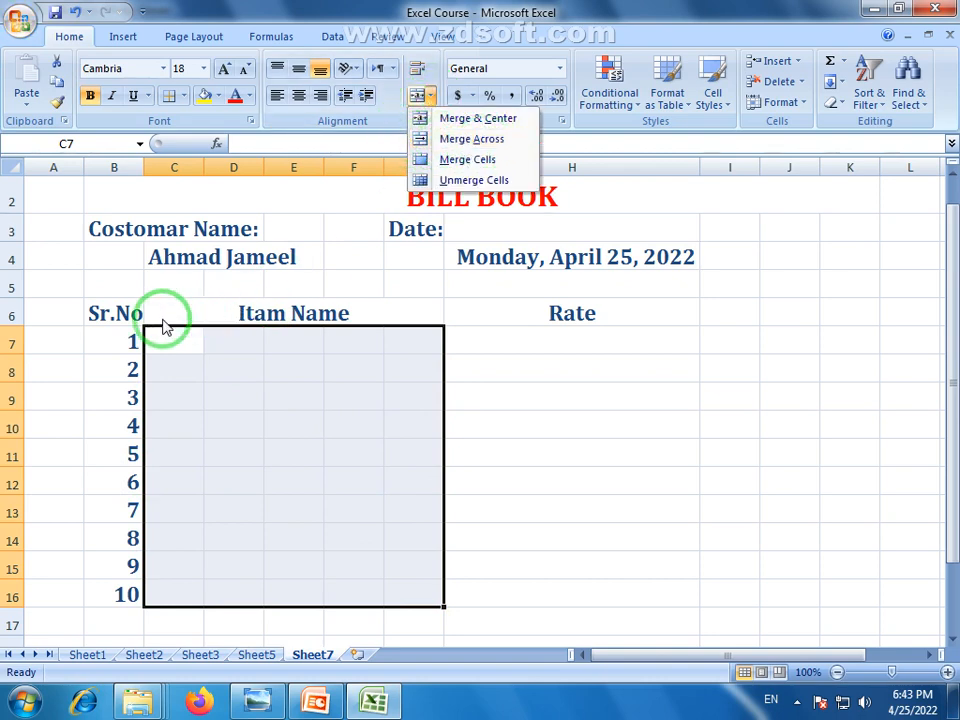
{"action": "left_click", "coordinate": [488, 147]}
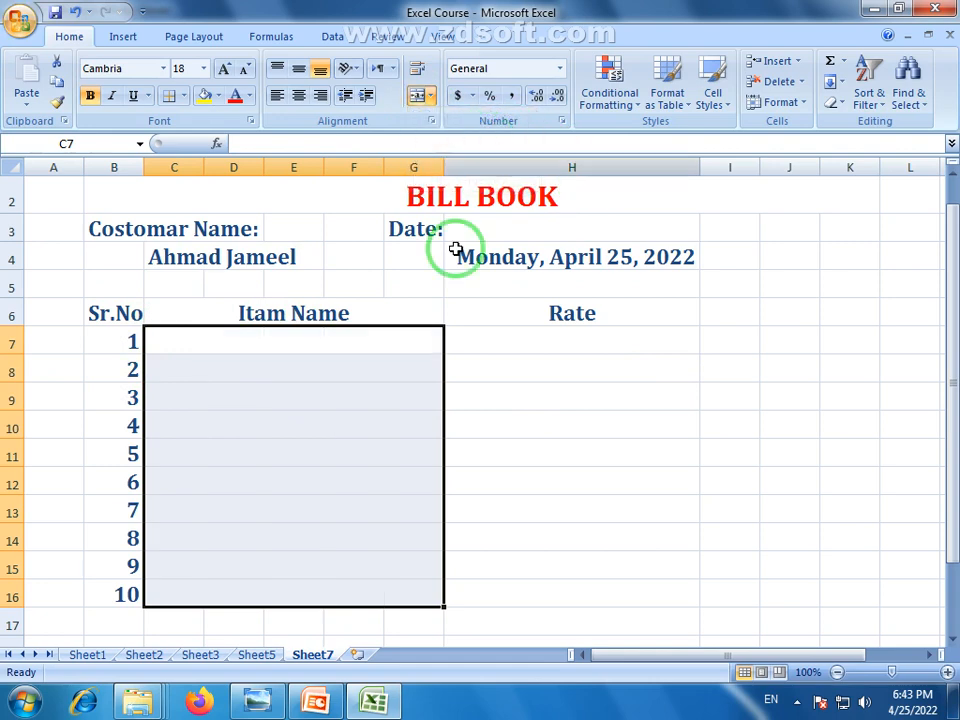
{"action": "left_click", "coordinate": [370, 425]}
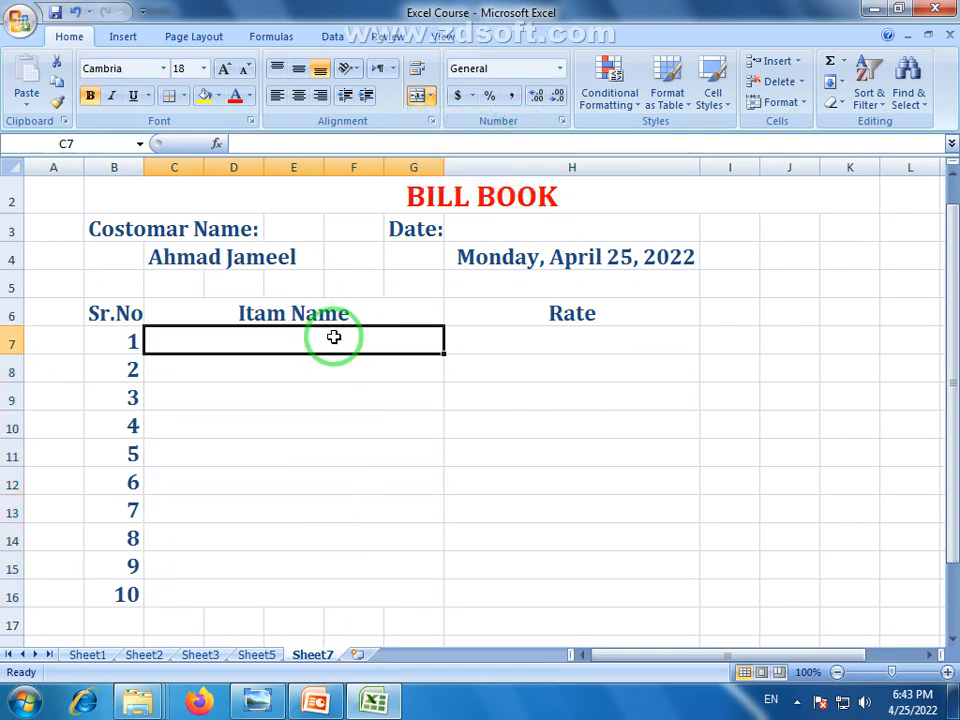
Enter item names GH Hhdi, Hdhiik, Hddic, Kiod dk.. and dkh.. in C7:C11
{"action": "type", "text": "GH H"}
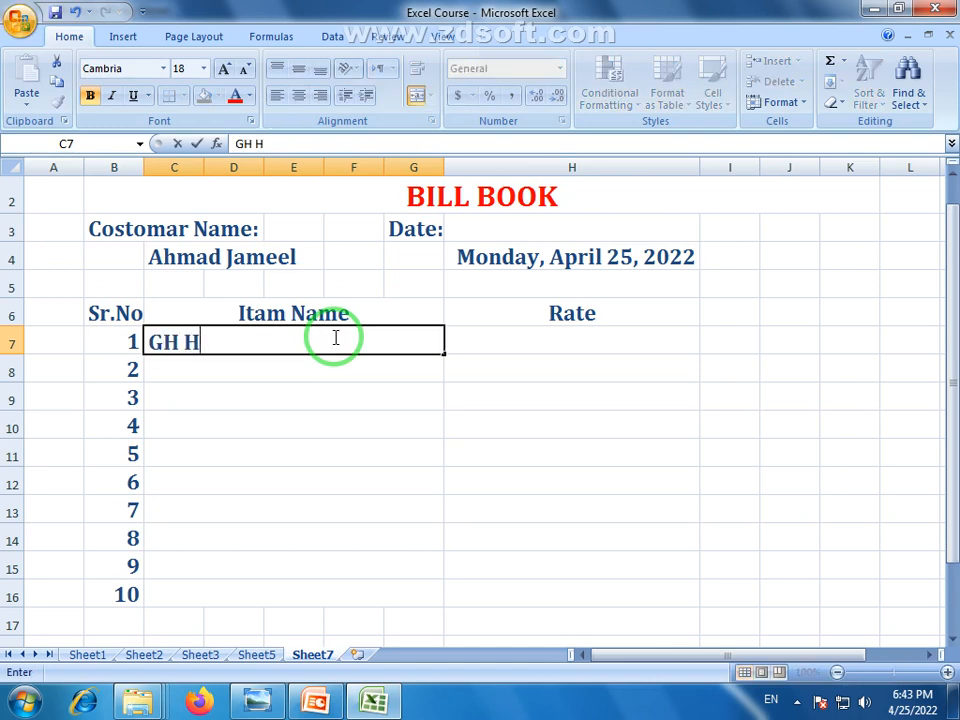
{"action": "type", "text": "hdi"}
{"action": "key", "text": "Return"}
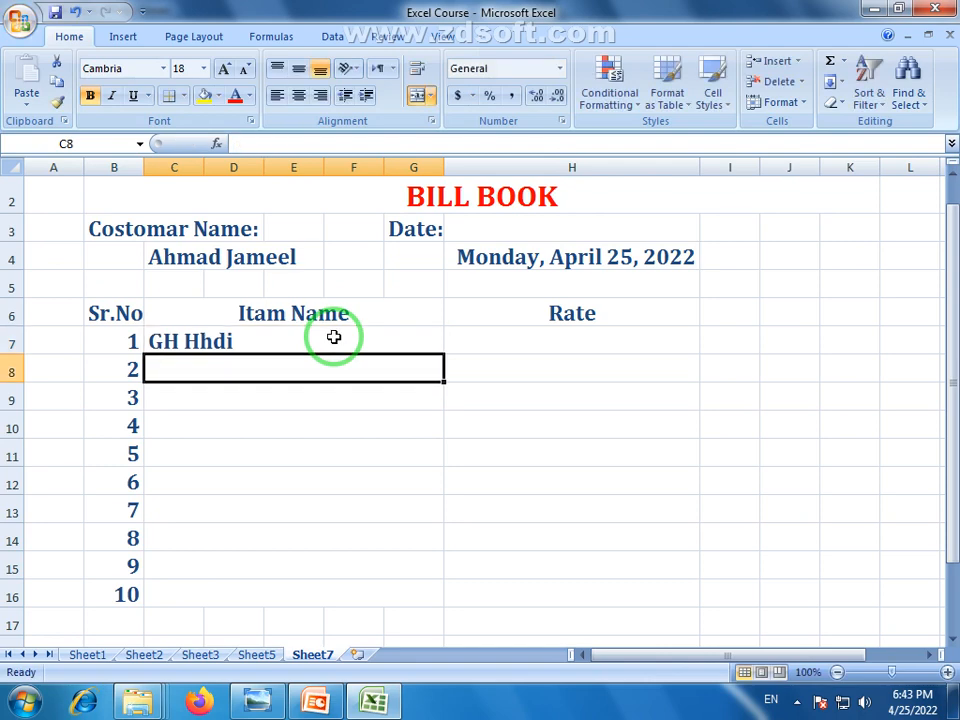
{"action": "type", "text": "Hdhiik"}
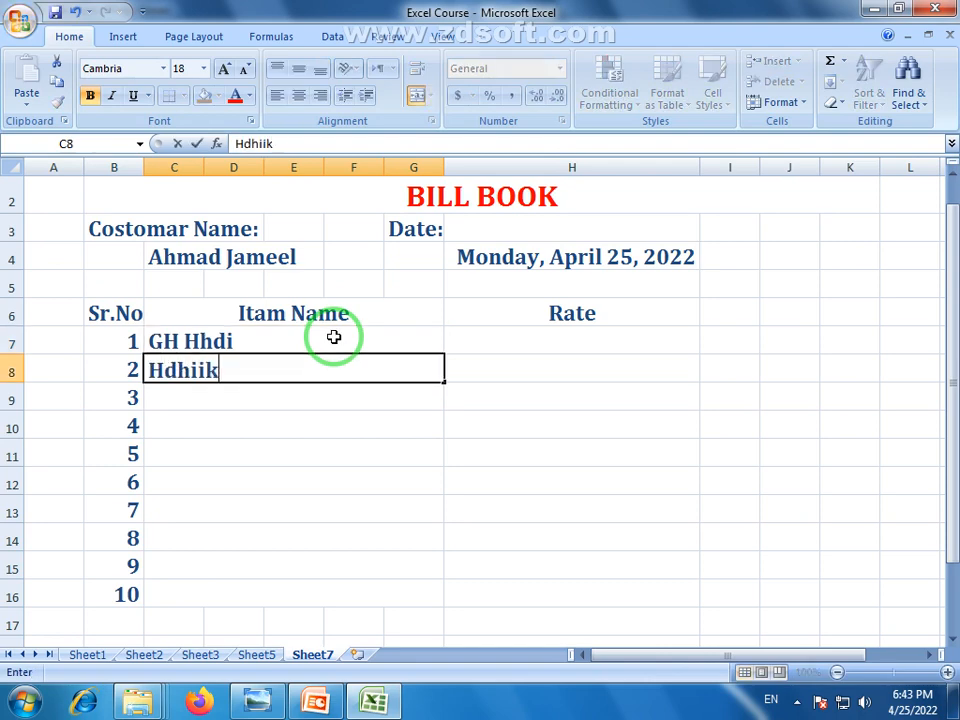
{"action": "key", "text": "Return"}
{"action": "type", "text": "Hd"}
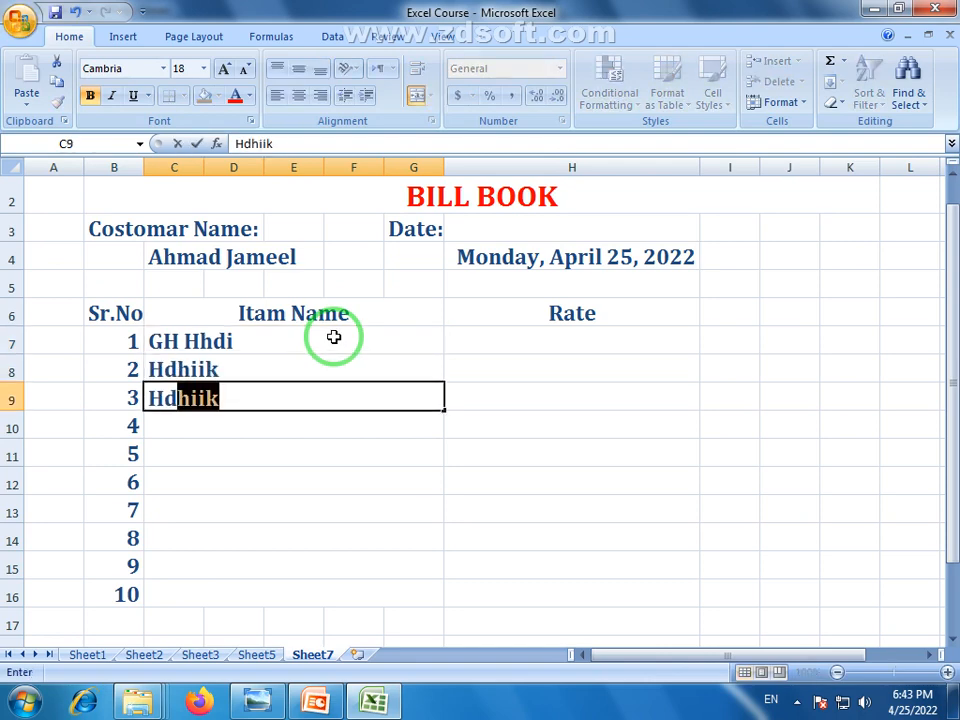
{"action": "type", "text": "dic"}
{"action": "key", "text": "Return"}
{"action": "type", "text": "Kiod dk.."}
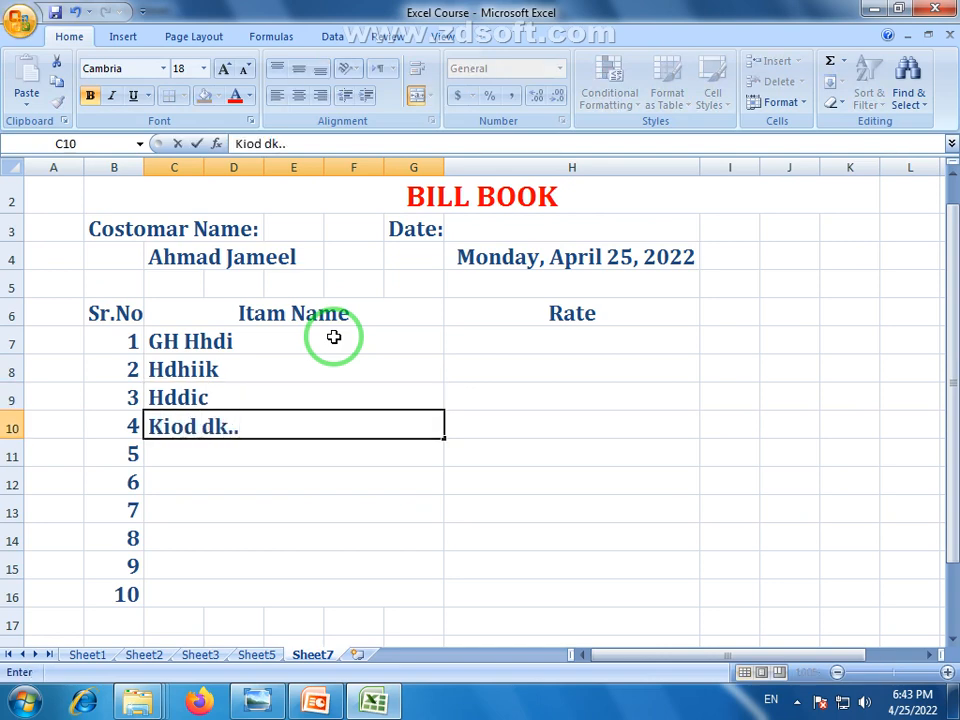
{"action": "key", "text": "Return"}
{"action": "type", "text": "dkh.."}
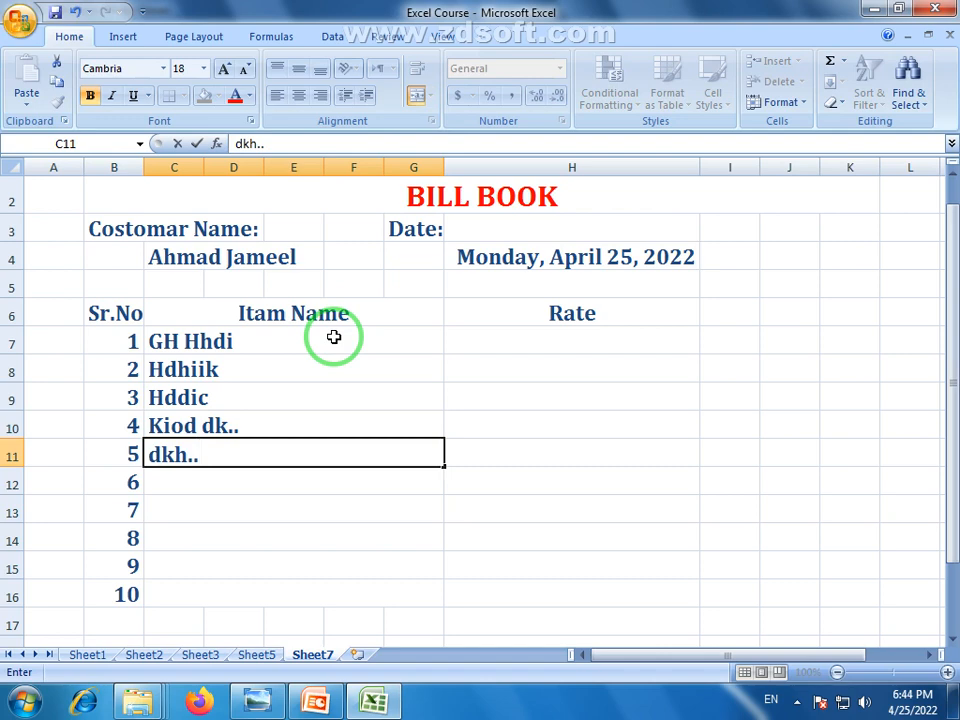
{"action": "left_click", "coordinate": [343, 528]}
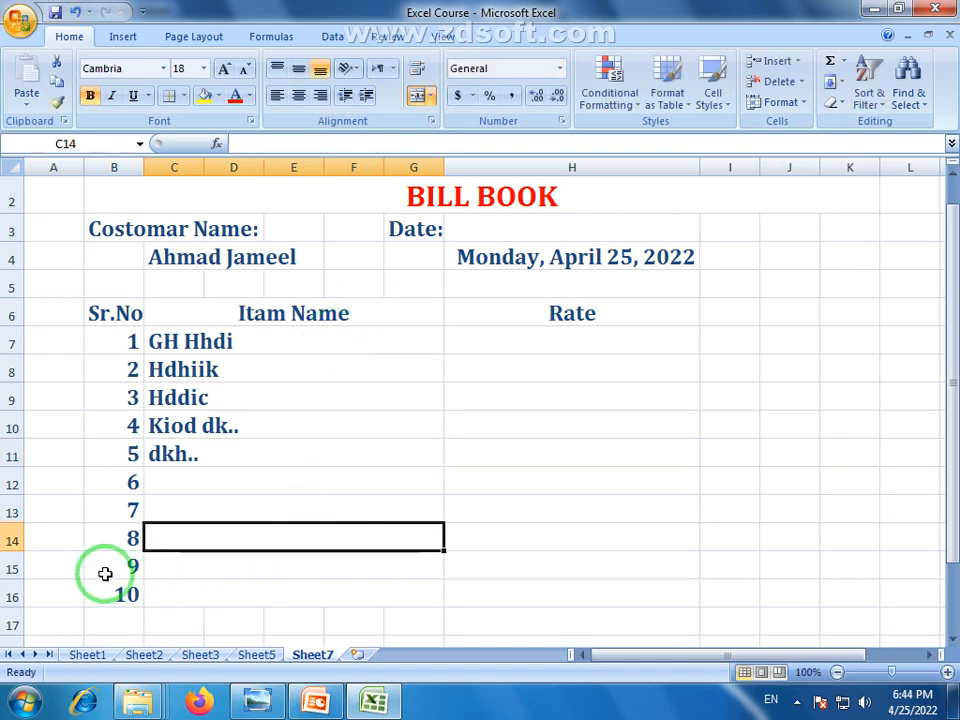
Clear serial numbers 9 and 10 from B15:B16
{"action": "left_click_drag", "start_coordinate": [105, 573], "coordinate": [117, 596]}
{"action": "key", "text": "Delete"}
{"action": "left_click", "coordinate": [371, 529]}
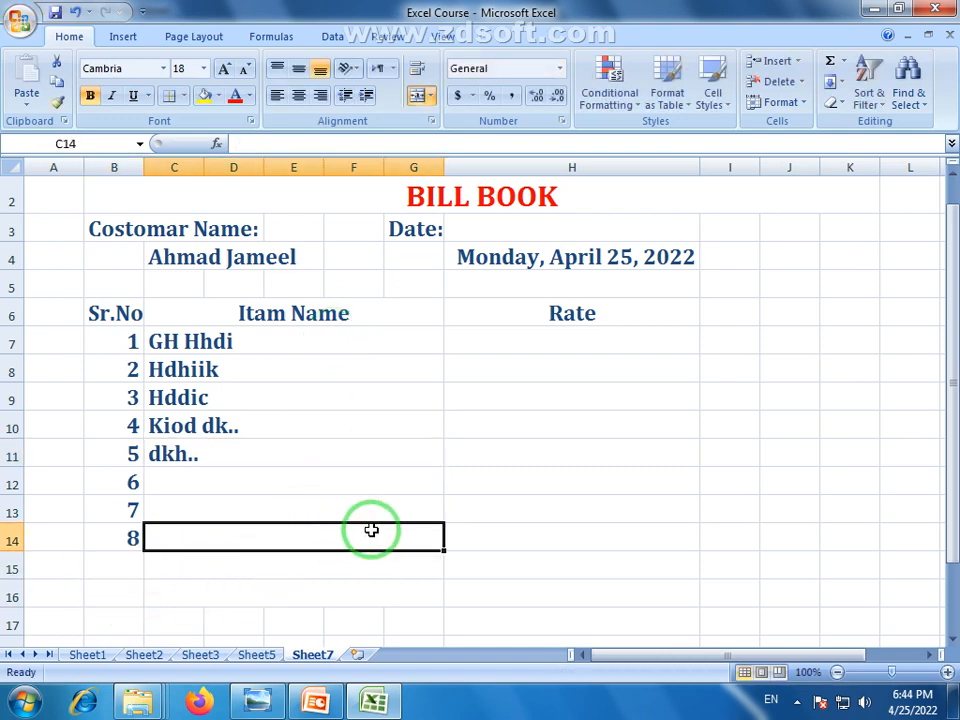
{"action": "left_click", "coordinate": [576, 346]}
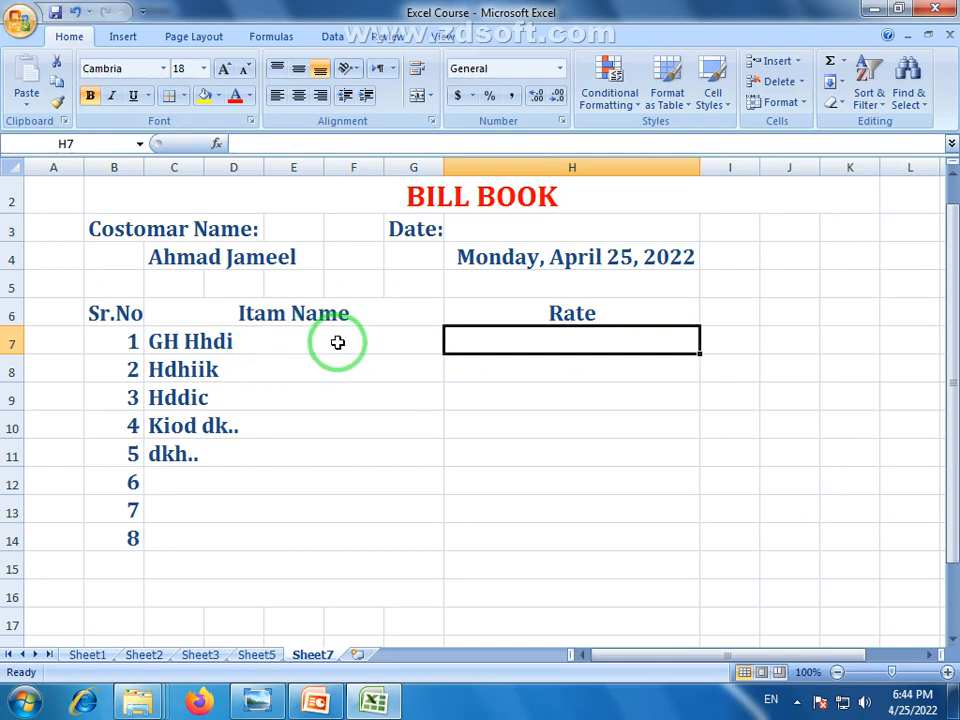
Enter rates 540, 524, 745, 856 and a fifth value into H7:H11
{"action": "left_click", "coordinate": [211, 343]}
{"action": "left_click", "coordinate": [543, 342]}
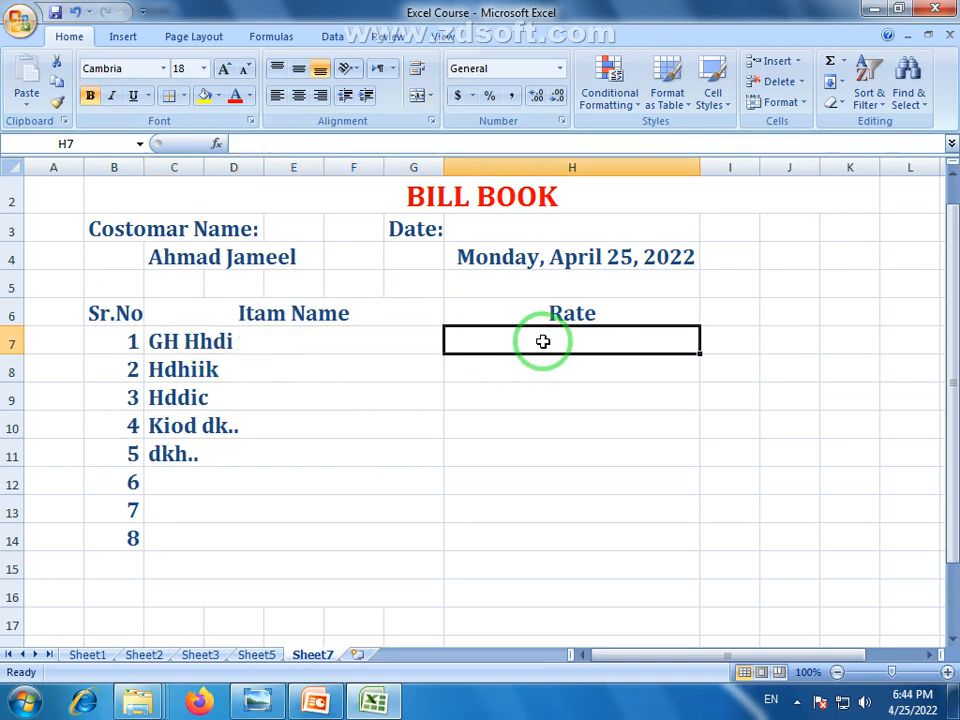
{"action": "type", "text": "540"}
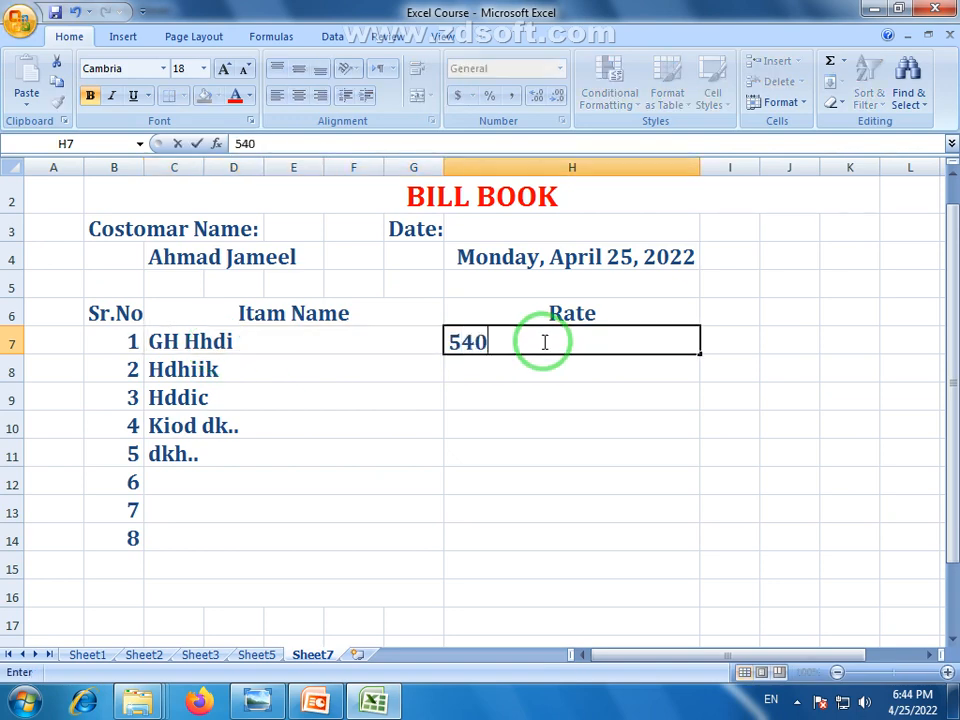
{"action": "key", "text": "Return"}
{"action": "type", "text": "524"}
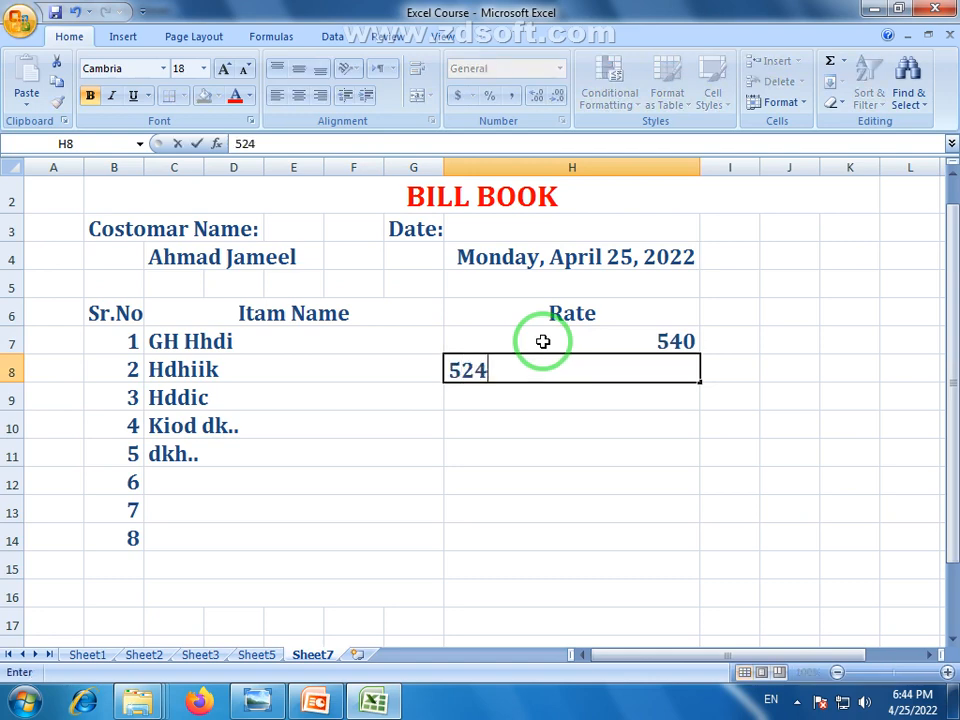
{"action": "key", "text": "Return"}
{"action": "type", "text": "745"}
{"action": "key", "text": "Return"}
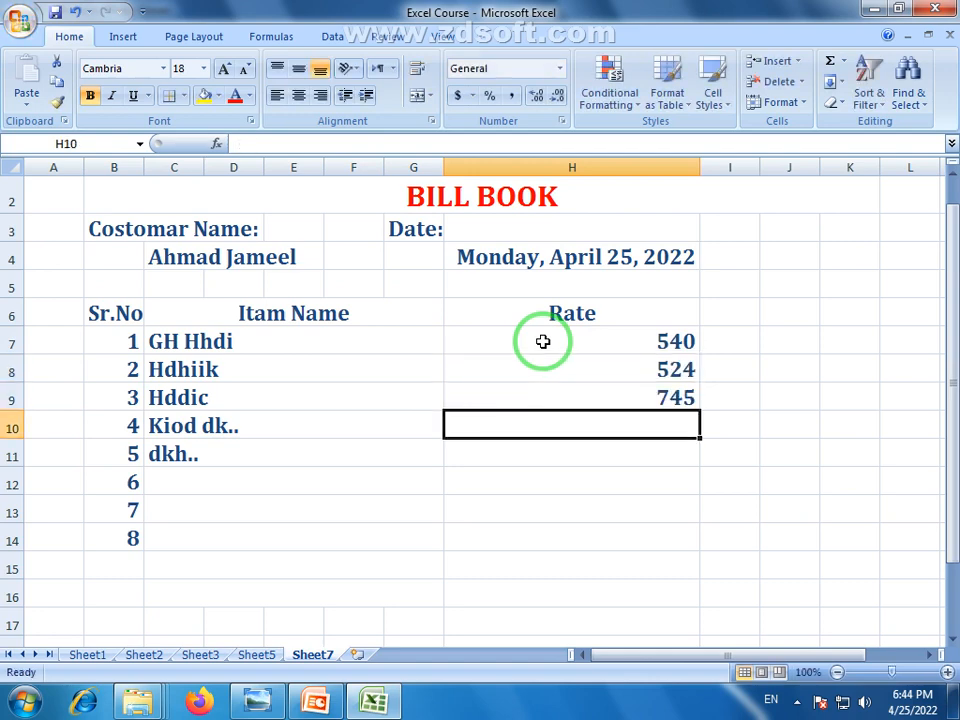
{"action": "type", "text": "856"}
{"action": "key", "text": "Return"}
{"action": "type", "text": "9874"}
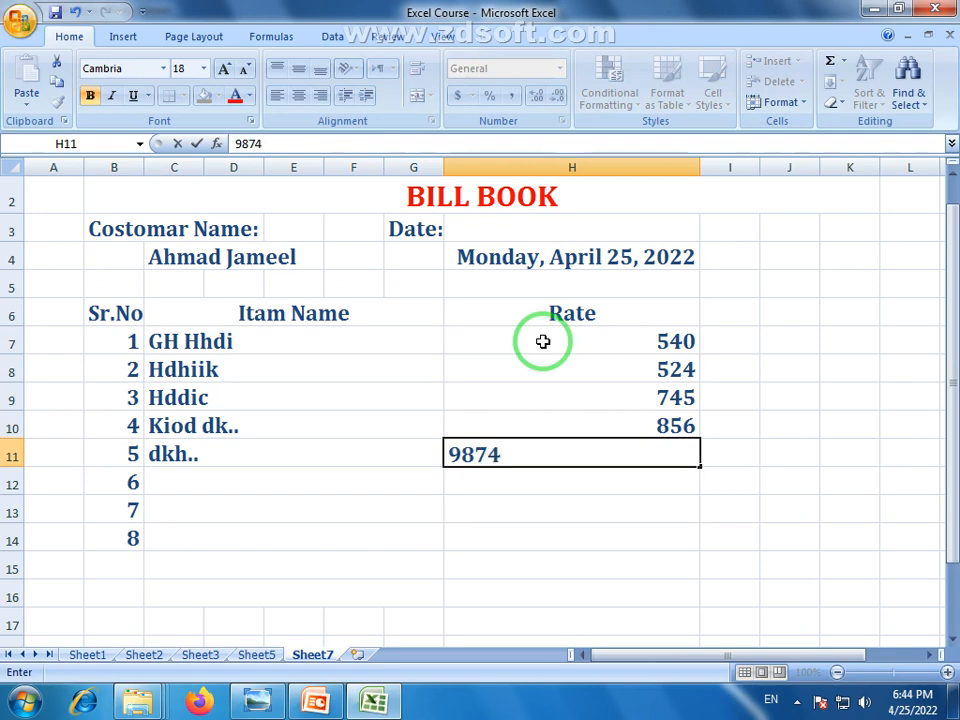
{"action": "key", "text": "Return"}
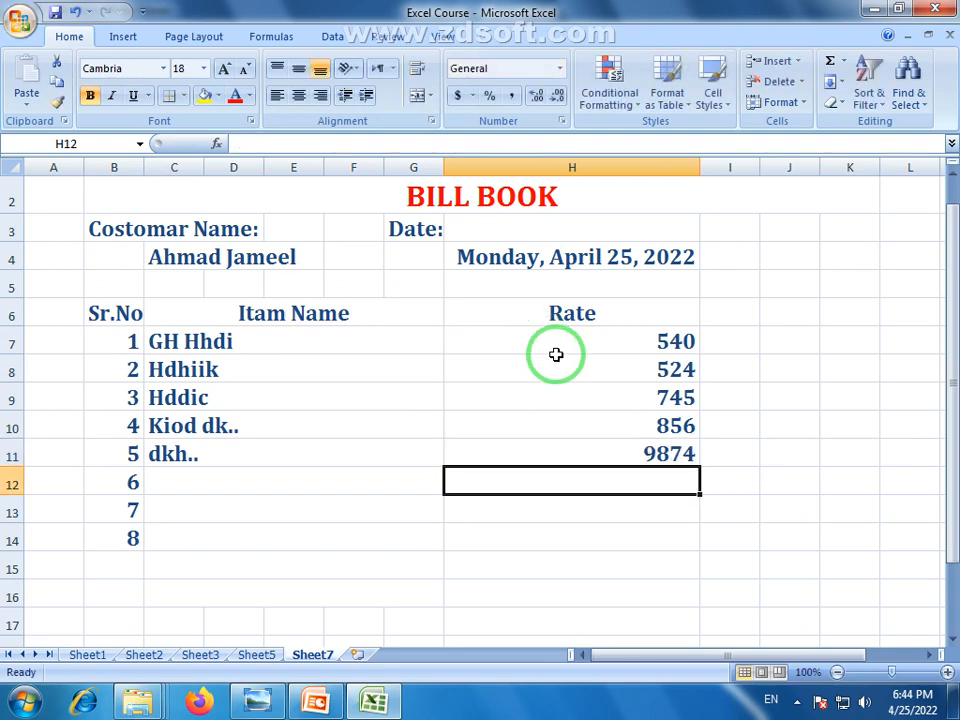
Correct the rate in H11 to 524 and in H9 to 1452
{"action": "left_click", "coordinate": [546, 530]}
{"action": "left_click", "coordinate": [677, 454]}
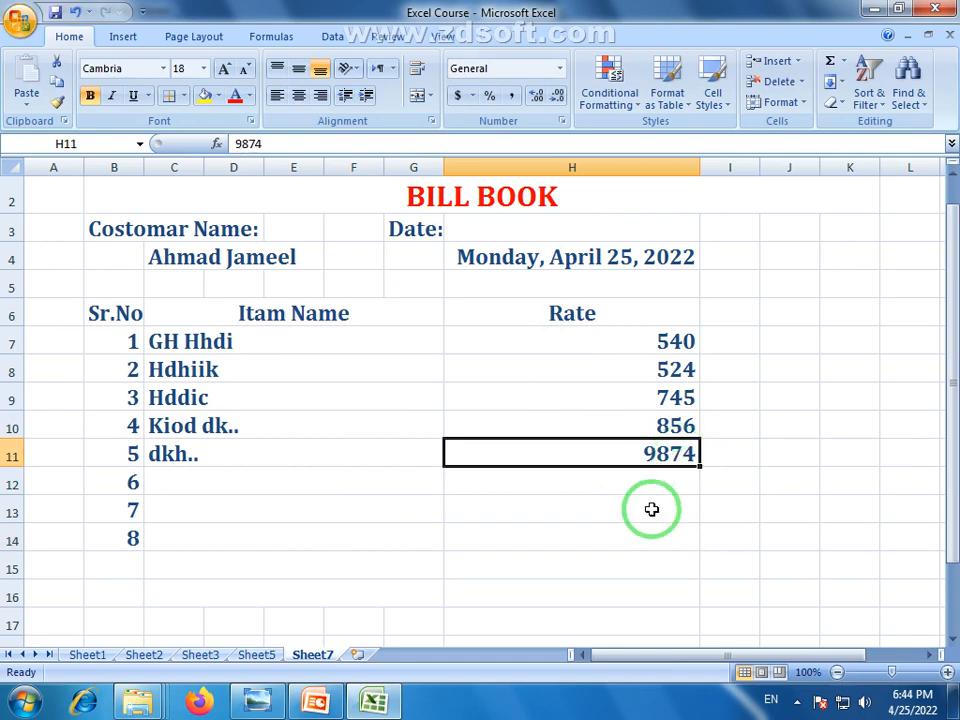
{"action": "type", "text": "524"}
{"action": "left_click", "coordinate": [606, 536]}
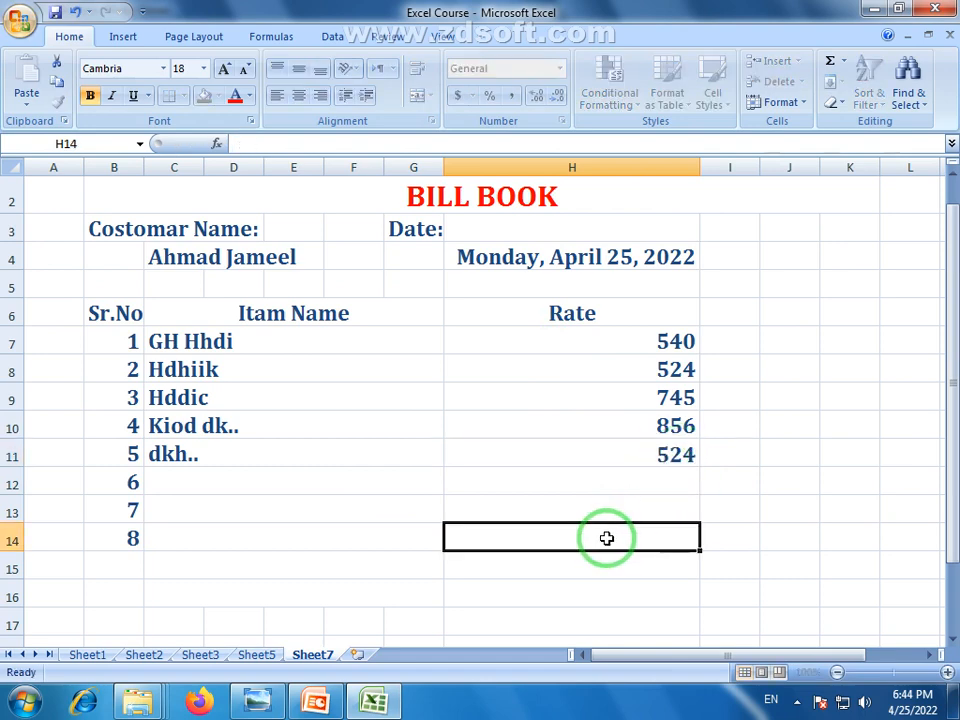
{"action": "left_click", "coordinate": [673, 398]}
{"action": "type", "text": "1452"}
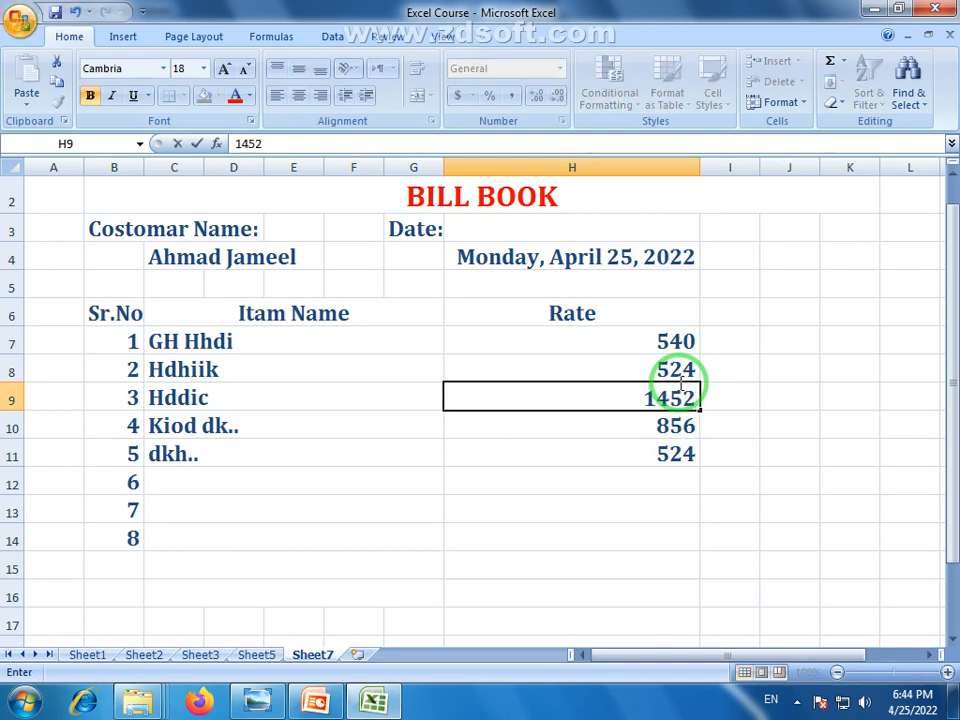
{"action": "key", "text": "Return"}
{"action": "left_click", "coordinate": [637, 519]}
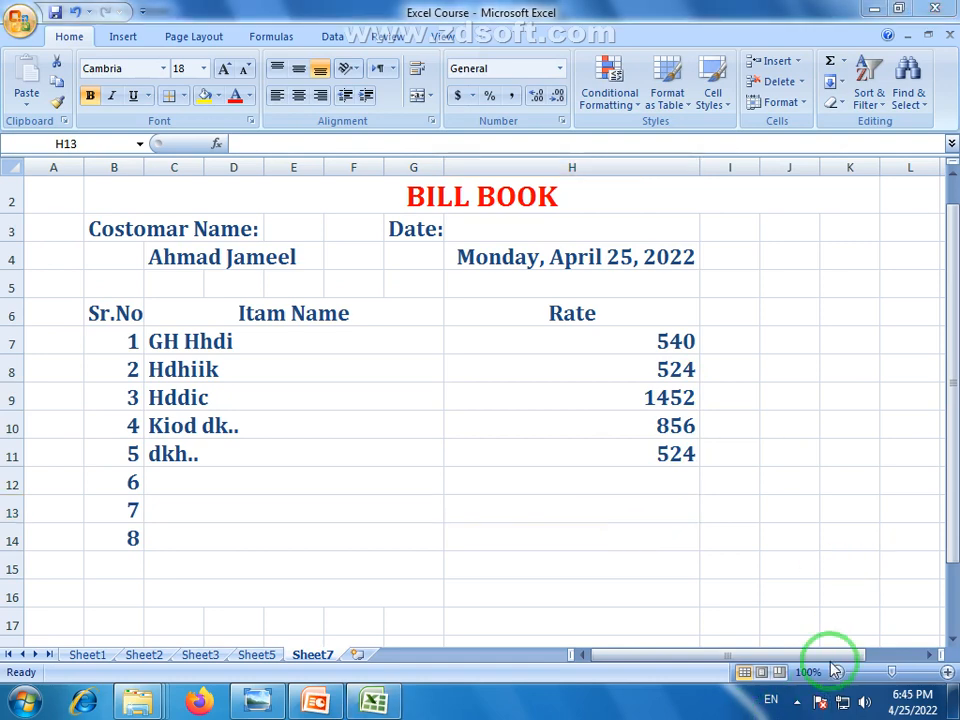
Put All Borders on the item table from Sr.No down to row 14
{"action": "left_click", "coordinate": [798, 700]}
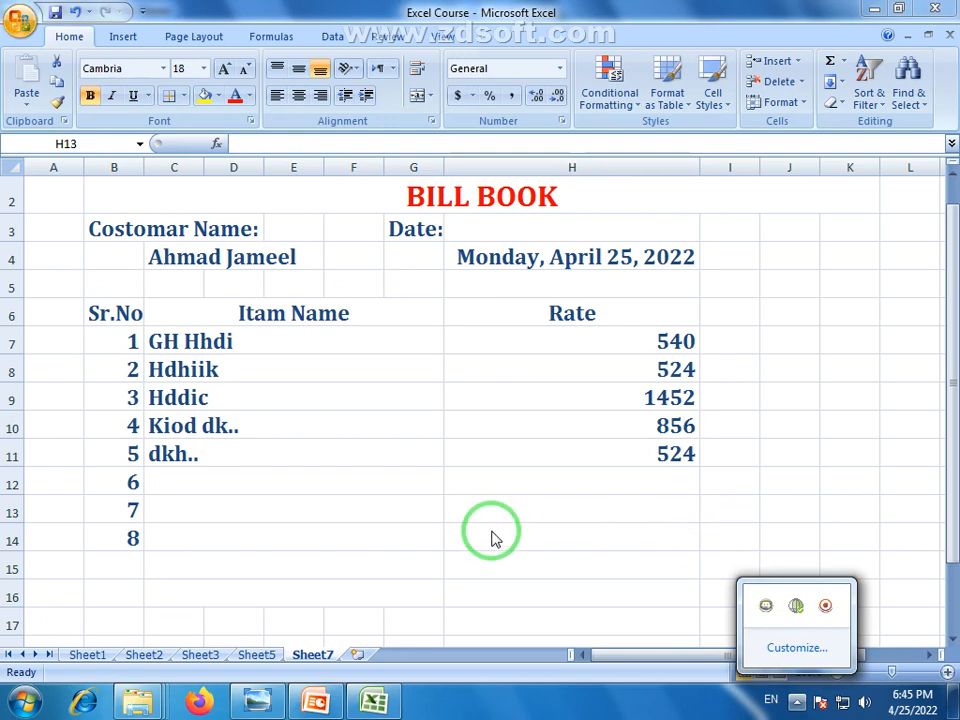
{"action": "left_click", "coordinate": [491, 538]}
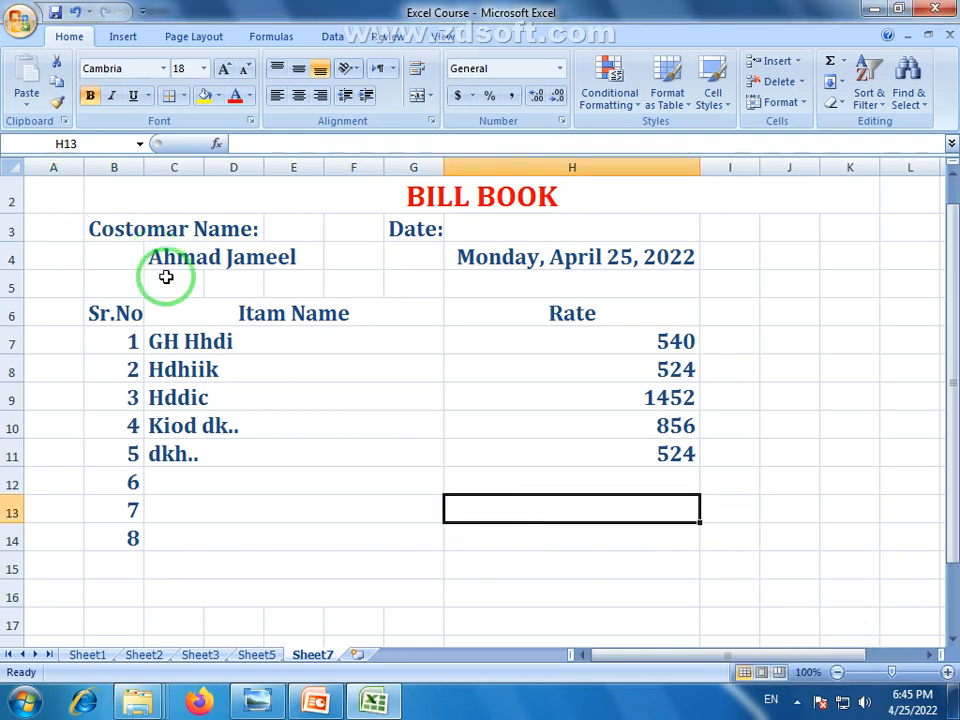
{"action": "left_click", "coordinate": [114, 311]}
{"action": "left_click_drag", "start_coordinate": [114, 311], "coordinate": [648, 535]}
{"action": "left_click", "coordinate": [183, 95]}
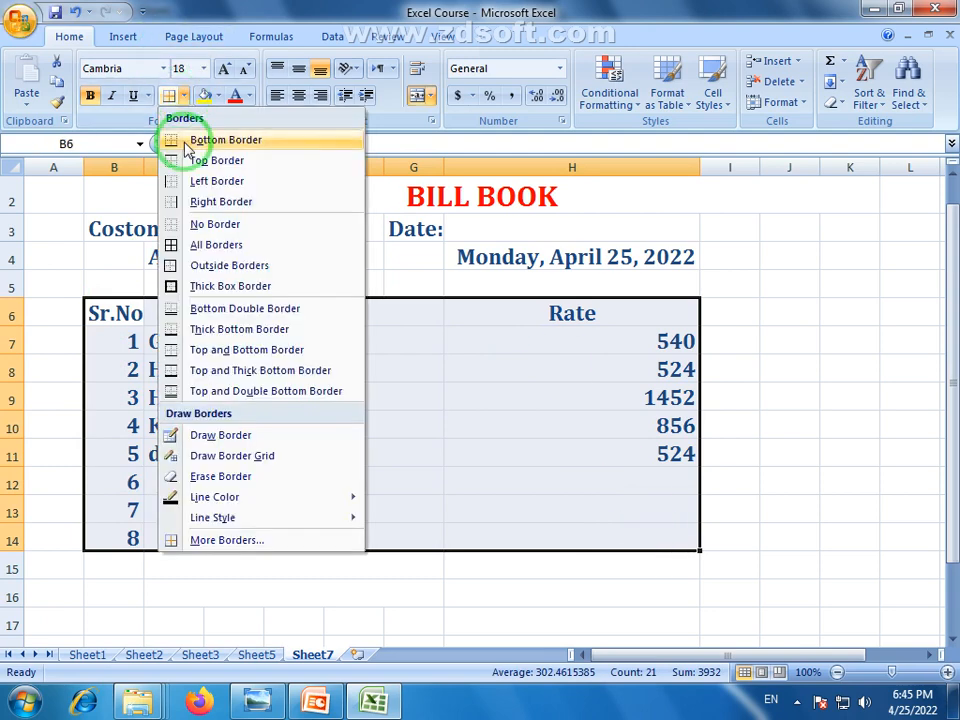
{"action": "left_click", "coordinate": [194, 254]}
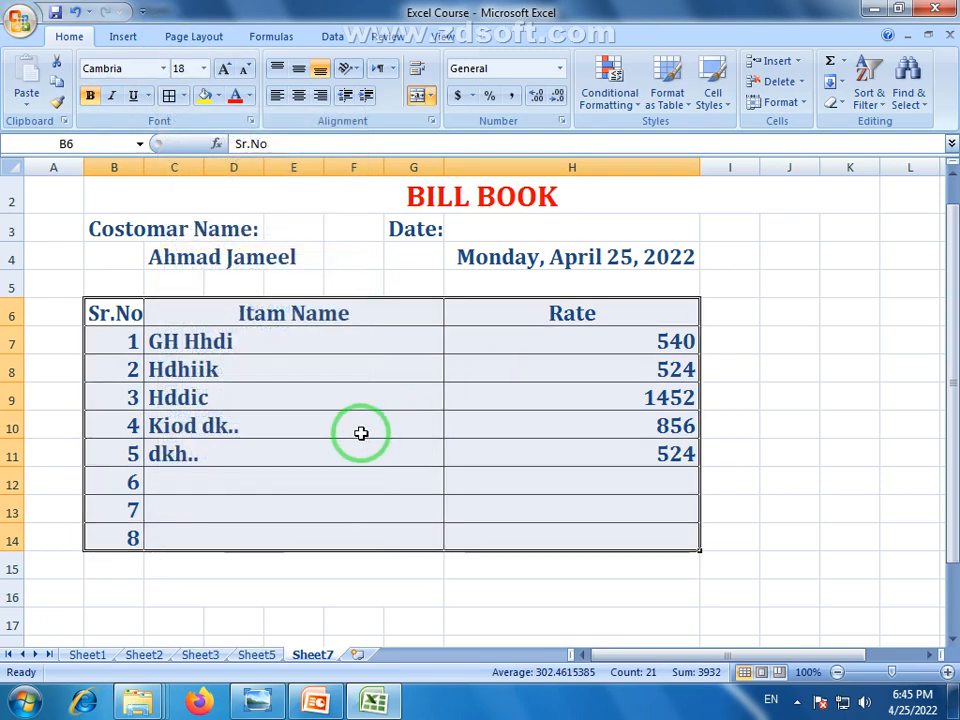
{"action": "left_click", "coordinate": [360, 432]}
Make the header row Sr.No, Itam Name and Rate red
{"action": "left_click", "coordinate": [185, 341]}
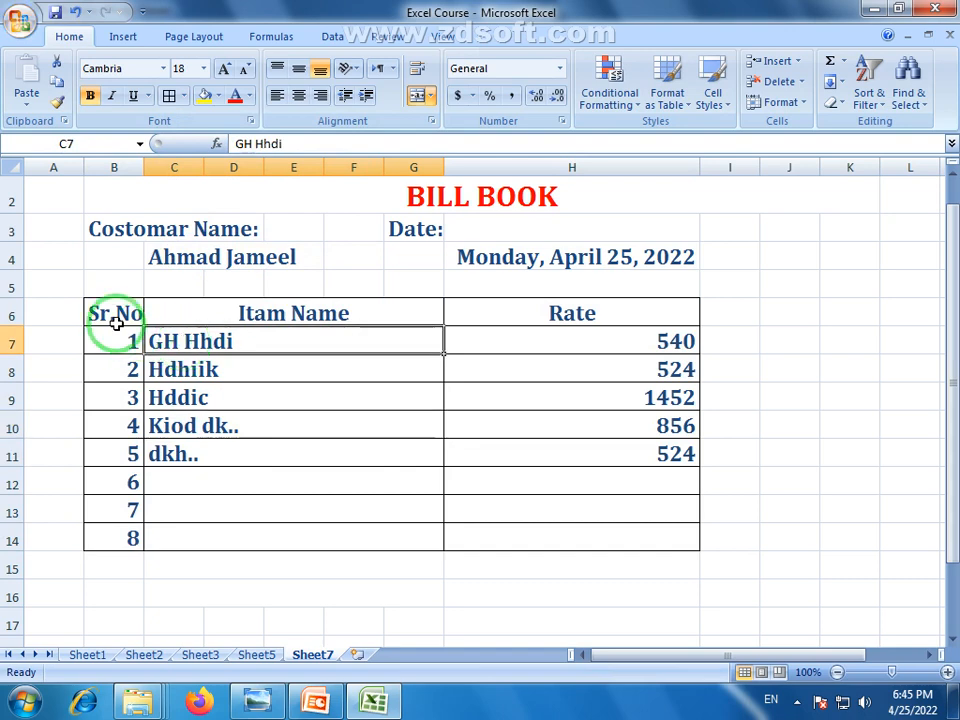
{"action": "left_click_drag", "start_coordinate": [118, 317], "coordinate": [645, 315]}
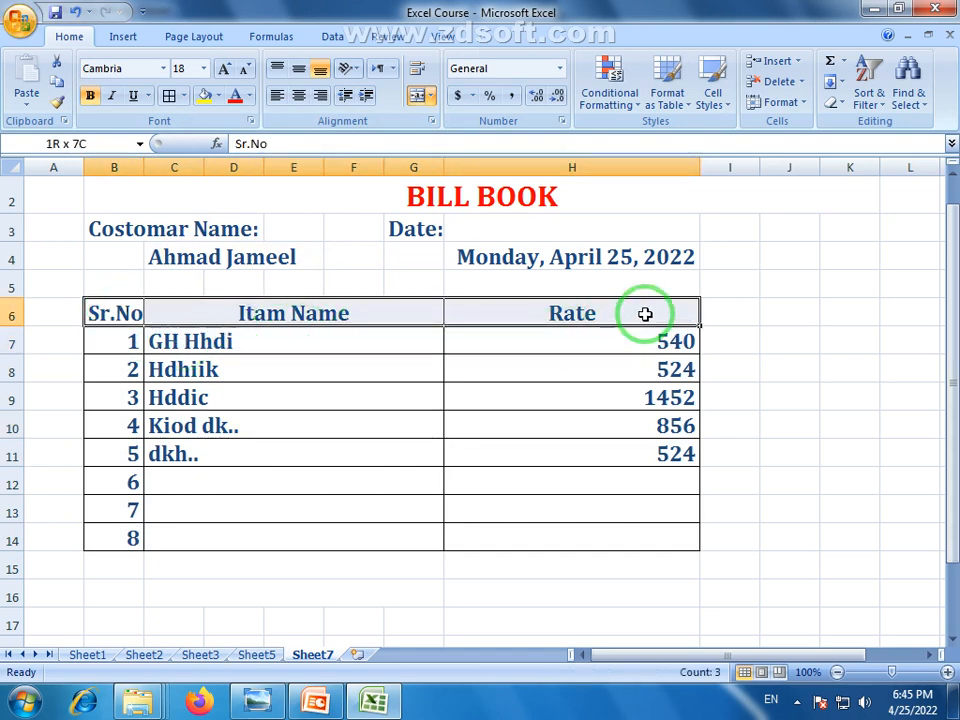
{"action": "left_click", "coordinate": [236, 97]}
{"action": "left_click", "coordinate": [320, 370]}
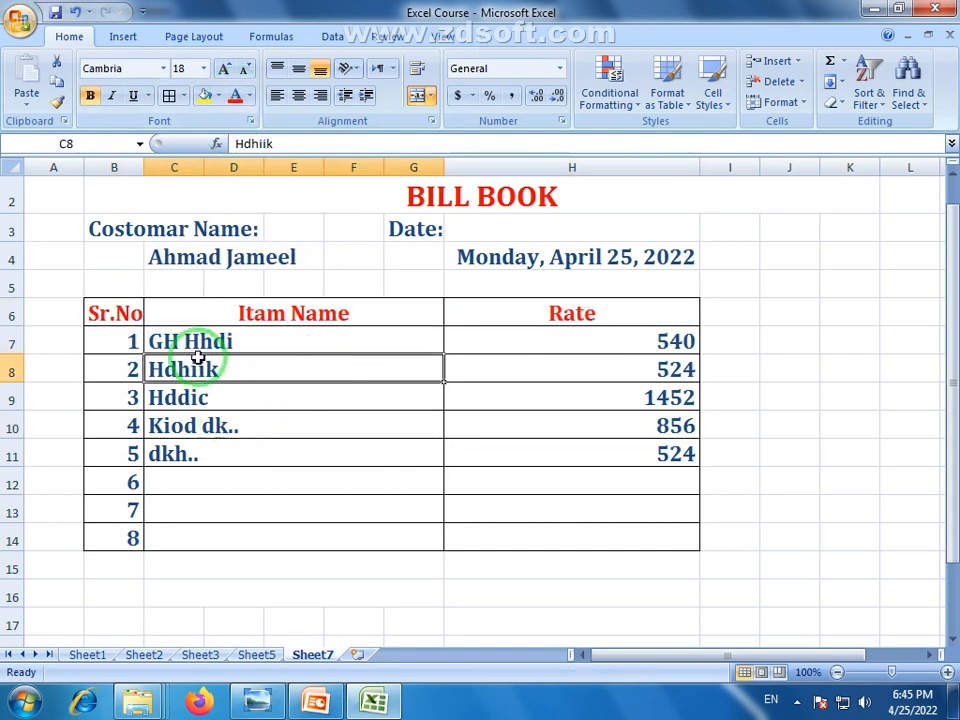
Indent the item names in C7:G11 a few steps
{"action": "left_click_drag", "start_coordinate": [169, 338], "coordinate": [202, 538]}
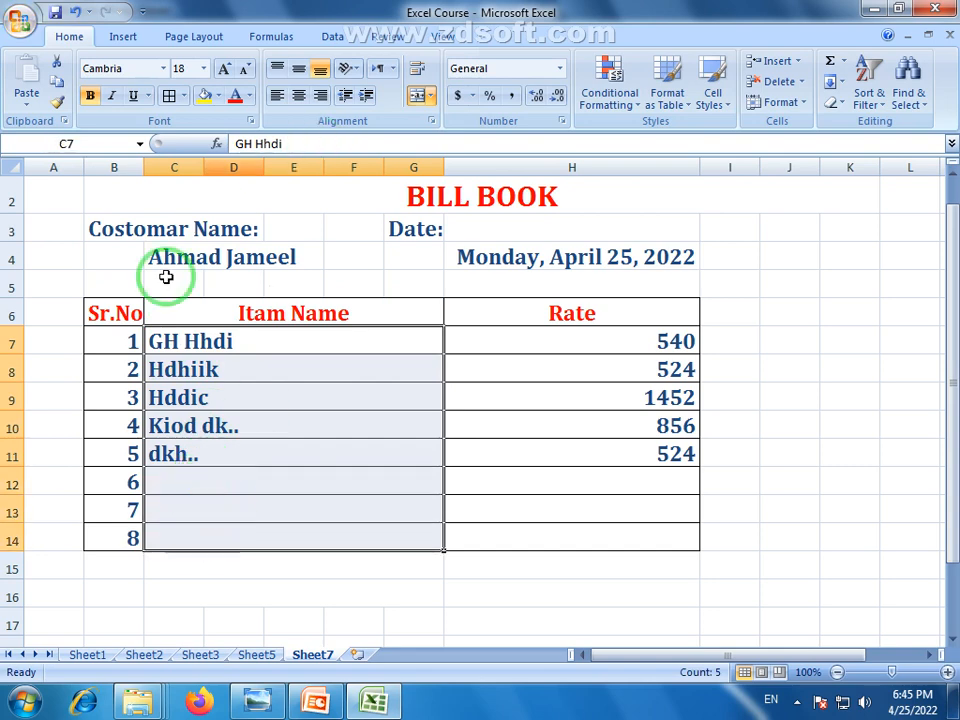
{"action": "left_click_drag", "start_coordinate": [174, 334], "coordinate": [197, 482]}
{"action": "left_click", "coordinate": [367, 96]}
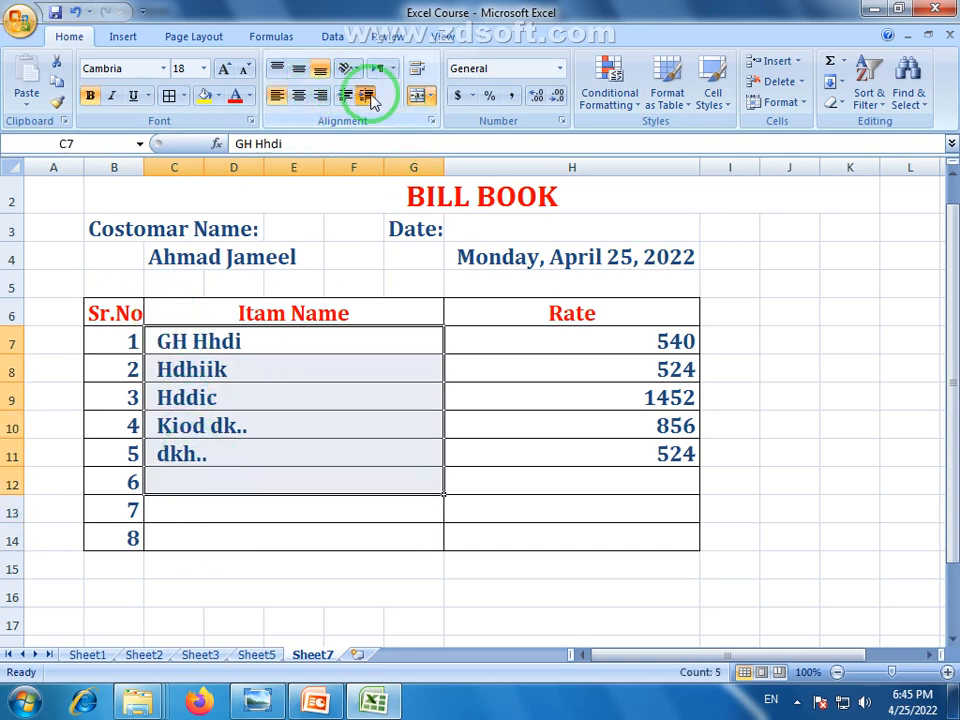
{"action": "left_click", "coordinate": [367, 96]}
{"action": "left_click", "coordinate": [563, 404]}
{"action": "left_click_drag", "start_coordinate": [640, 348], "coordinate": [654, 472]}
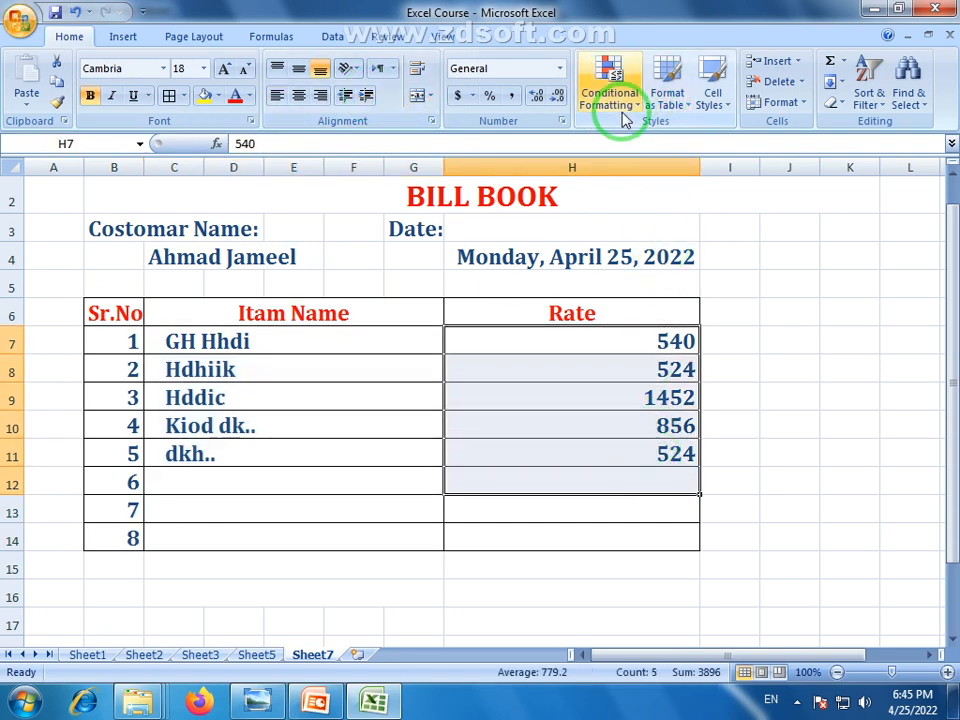
Format the Rate cells H7:H14 as Number with two decimal places
{"action": "left_click", "coordinate": [632, 403]}
{"action": "left_click_drag", "start_coordinate": [636, 341], "coordinate": [641, 545]}
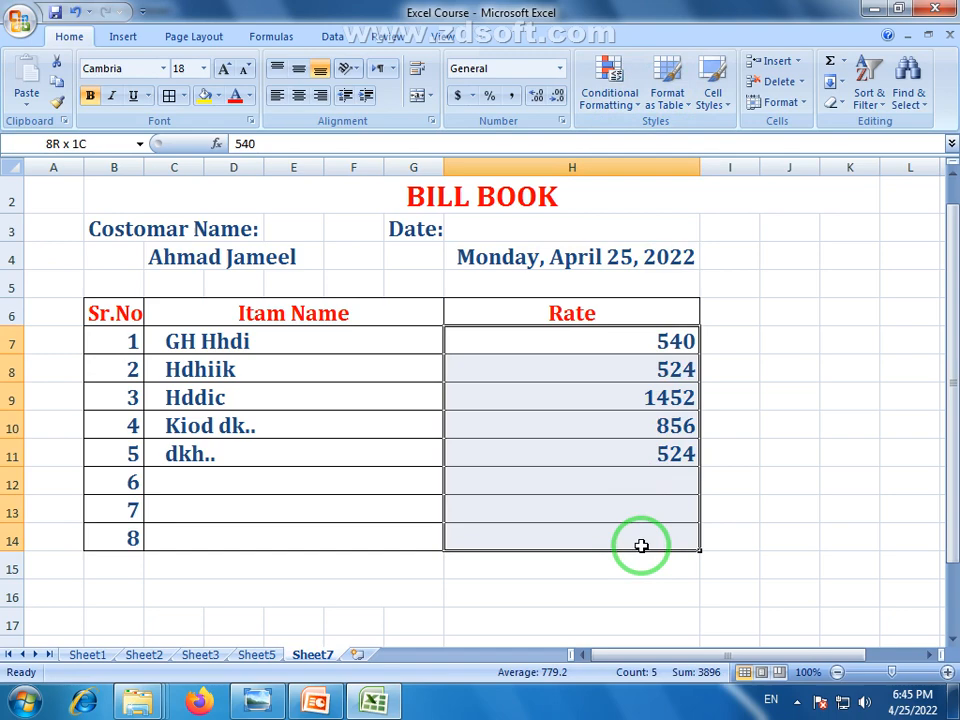
{"action": "left_click", "coordinate": [558, 68]}
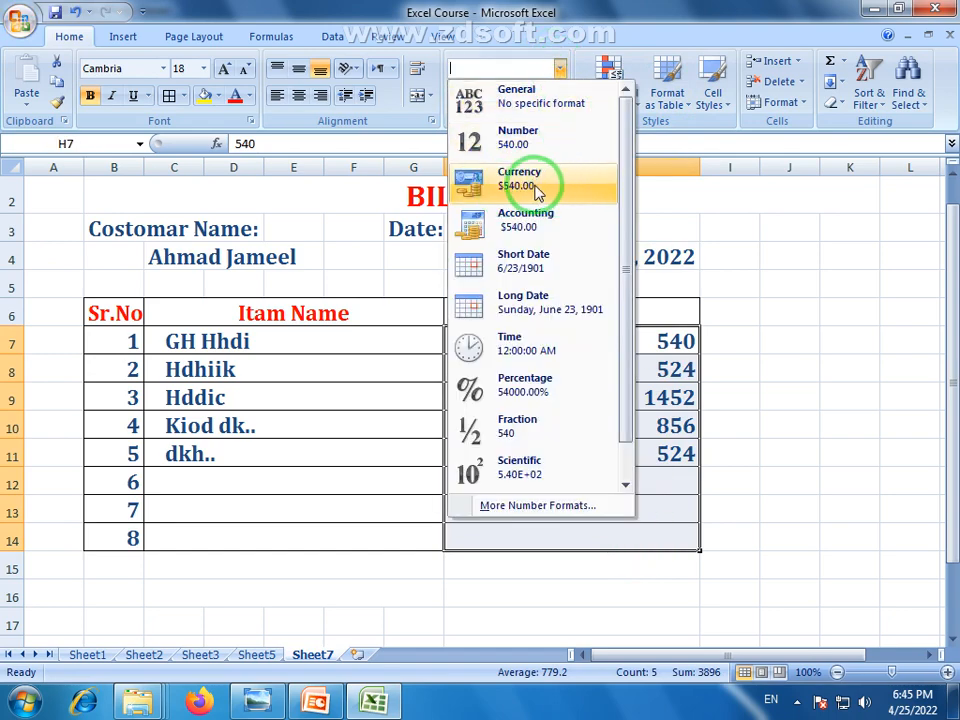
{"action": "left_click", "coordinate": [532, 190]}
{"action": "left_click", "coordinate": [559, 68]}
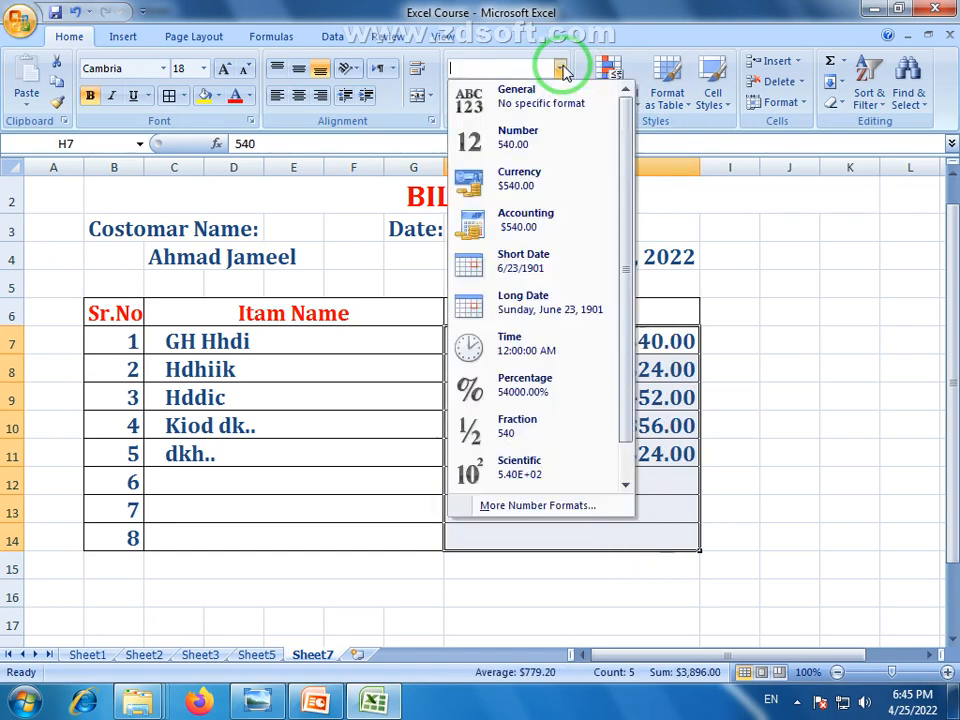
{"action": "left_click", "coordinate": [489, 155]}
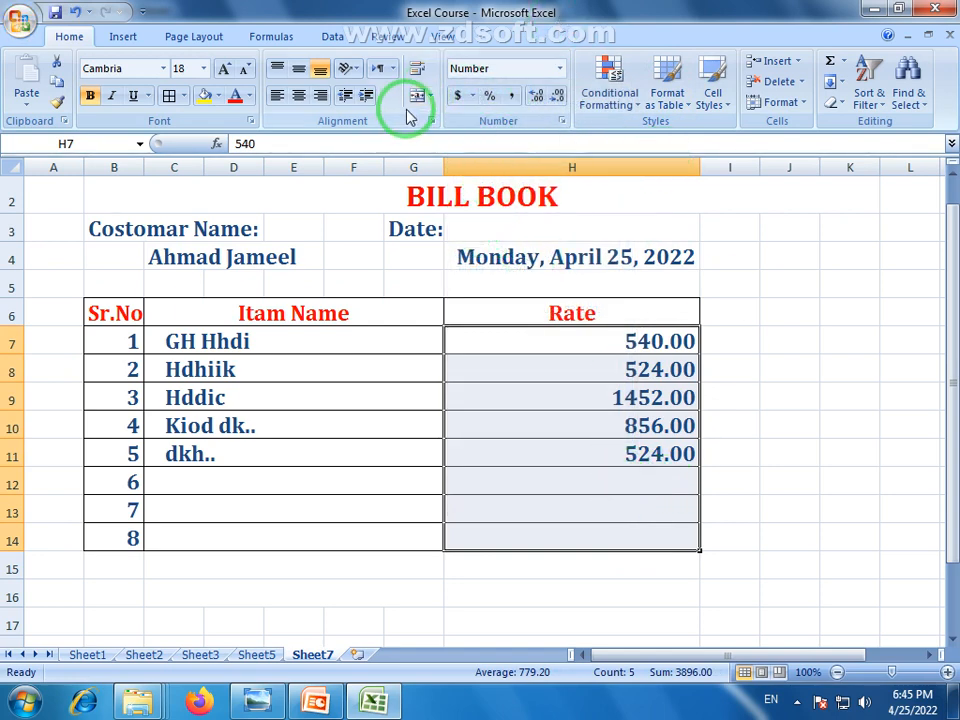
Left-align the Rate values and indent them four steps toward the column's middle
{"action": "left_click", "coordinate": [276, 95]}
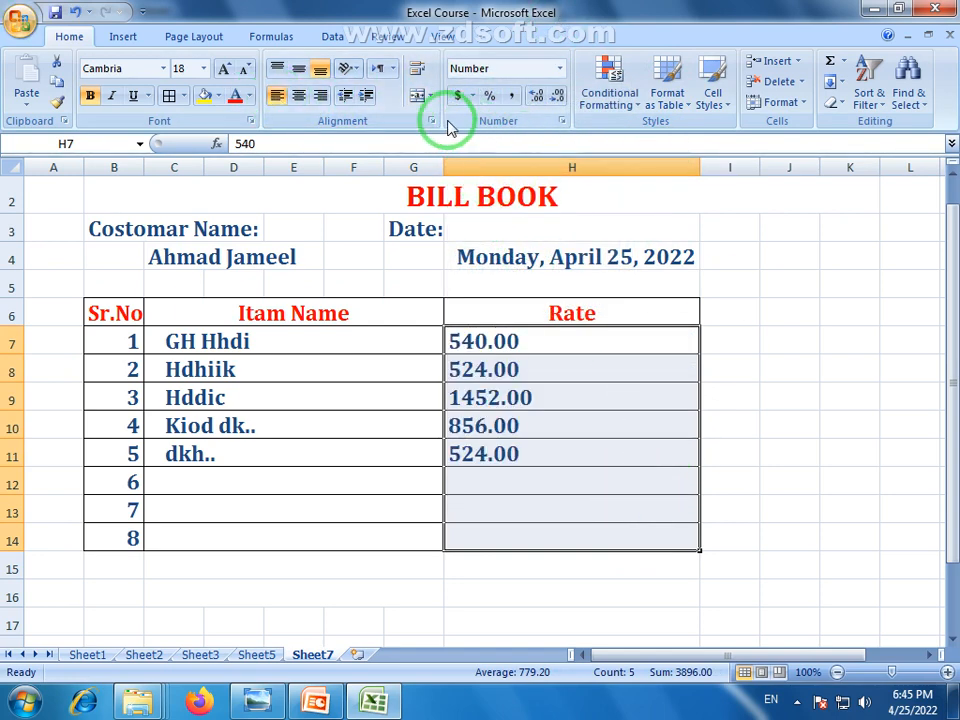
{"action": "left_click", "coordinate": [366, 95]}
{"action": "left_click", "coordinate": [366, 95]}
{"action": "left_click", "coordinate": [366, 95]}
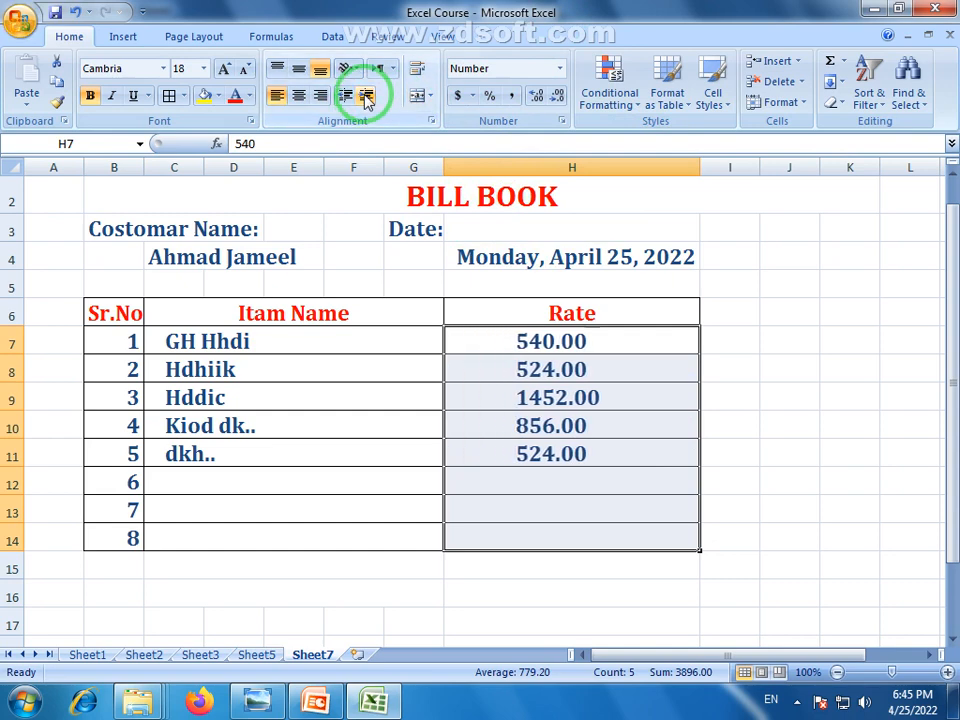
{"action": "left_click", "coordinate": [366, 95]}
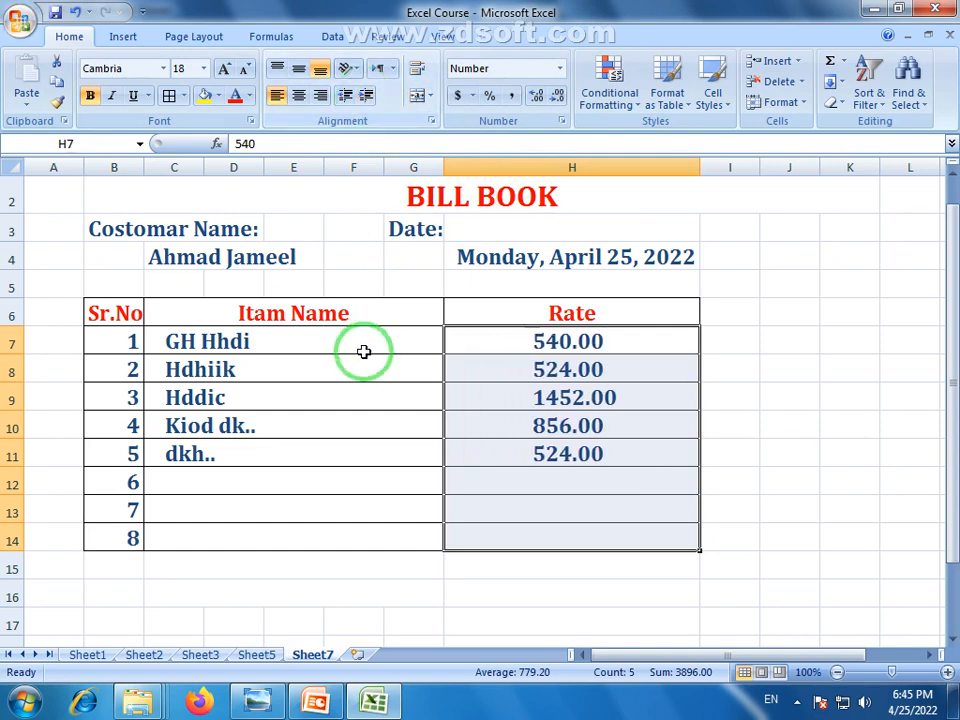
Collapse columns J and K so the BILL BOOK title band ends at column I
{"action": "left_click", "coordinate": [403, 390]}
{"action": "left_click", "coordinate": [379, 478]}
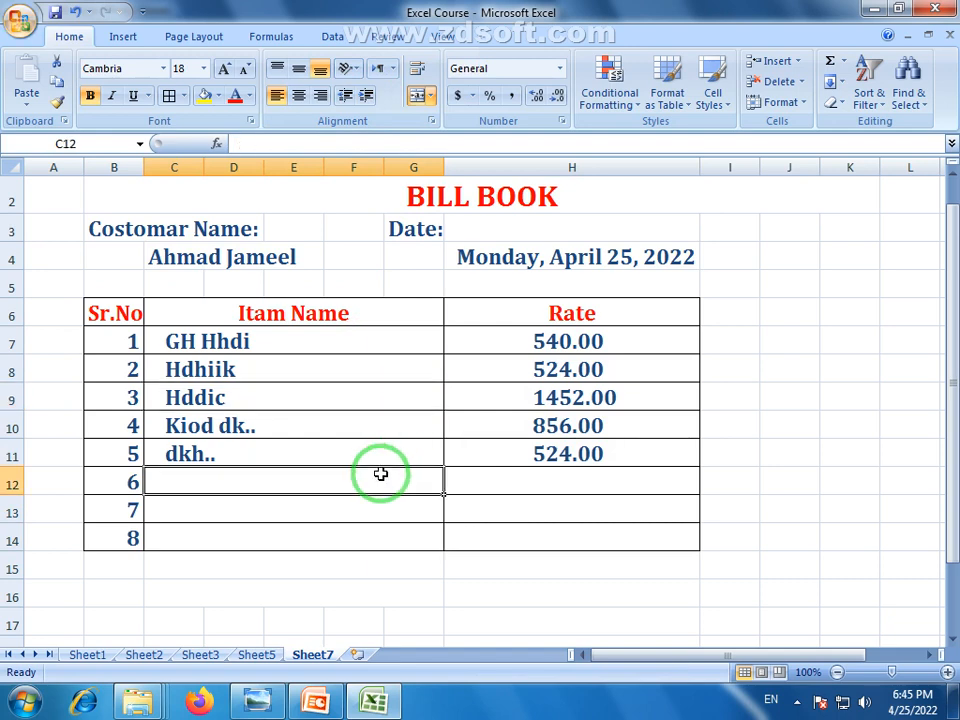
{"action": "left_click", "coordinate": [335, 620]}
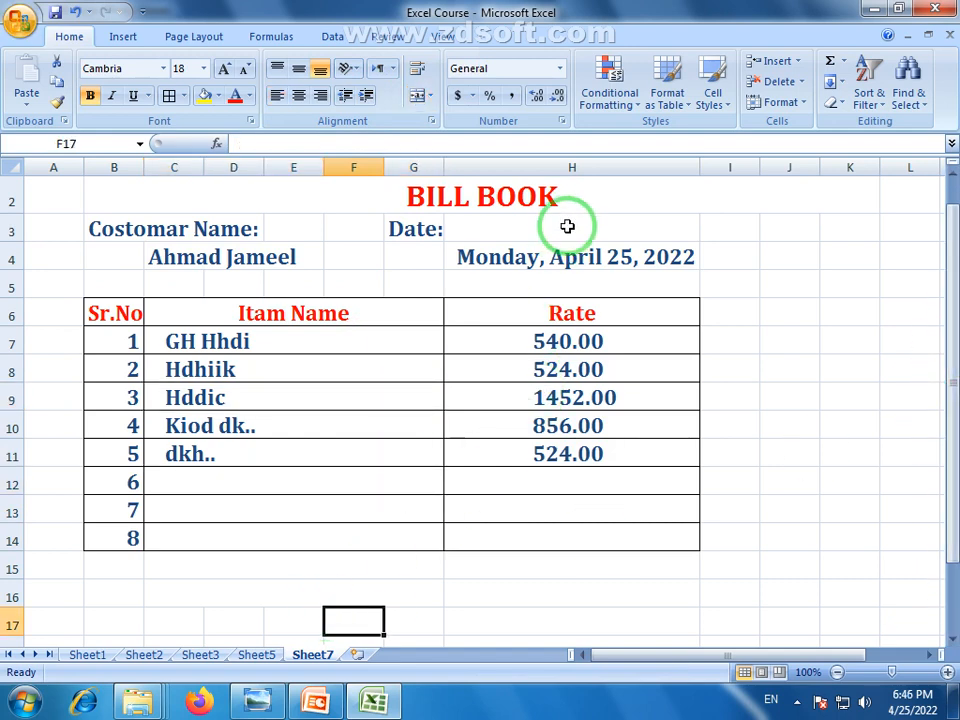
{"action": "left_click", "coordinate": [564, 196]}
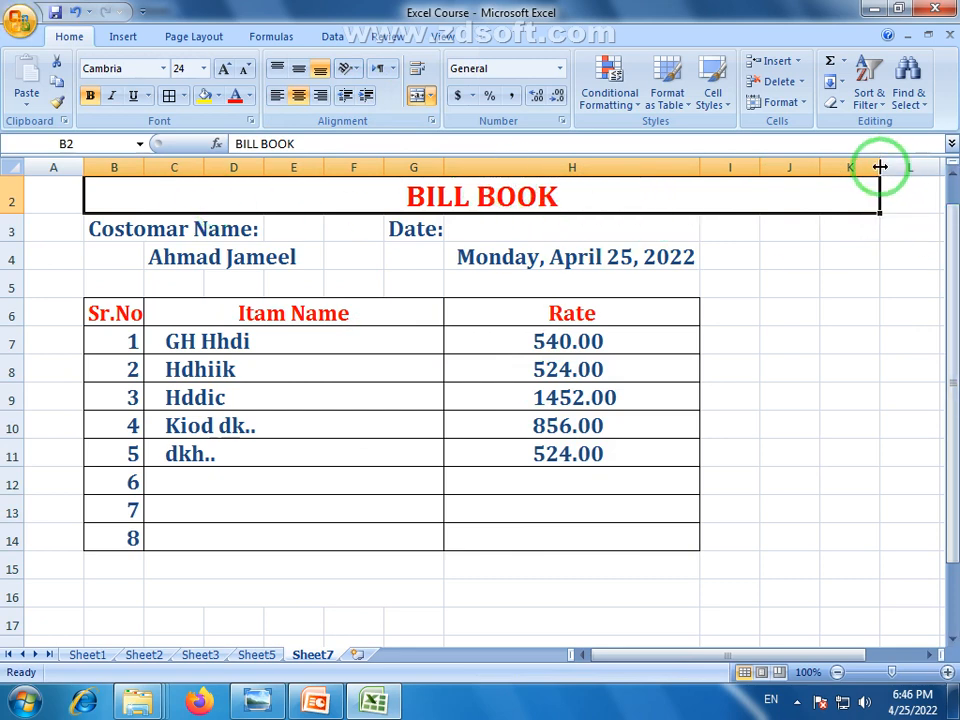
{"action": "left_click_drag", "start_coordinate": [876, 167], "coordinate": [722, 167]}
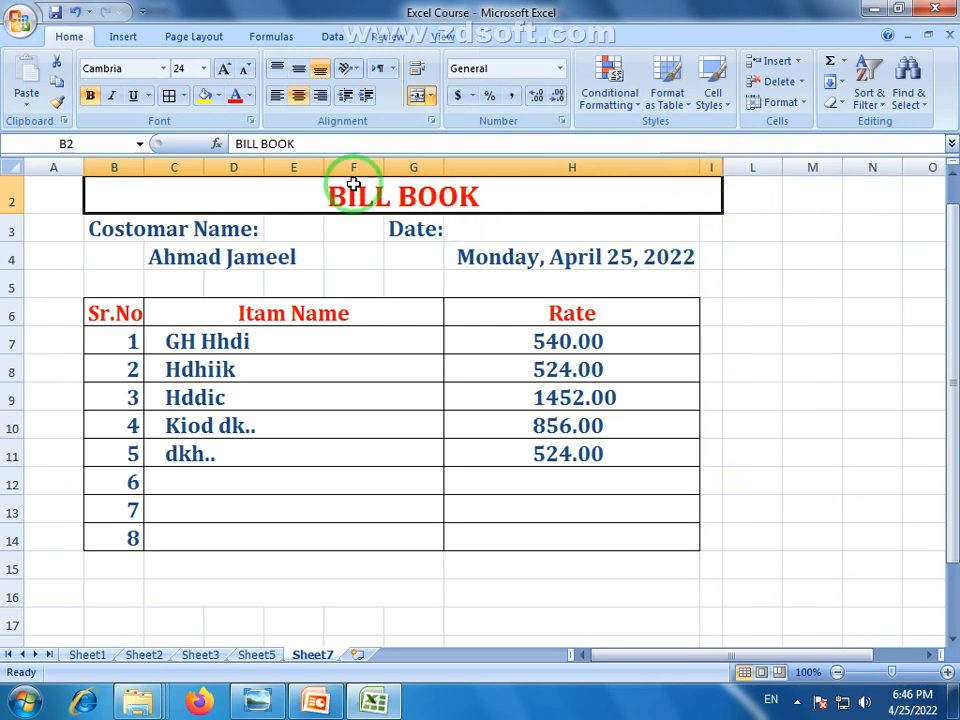
Review the date, customer name, item names and rates, finishing on cell C15
{"action": "left_click", "coordinate": [354, 415]}
{"action": "left_click", "coordinate": [590, 370]}
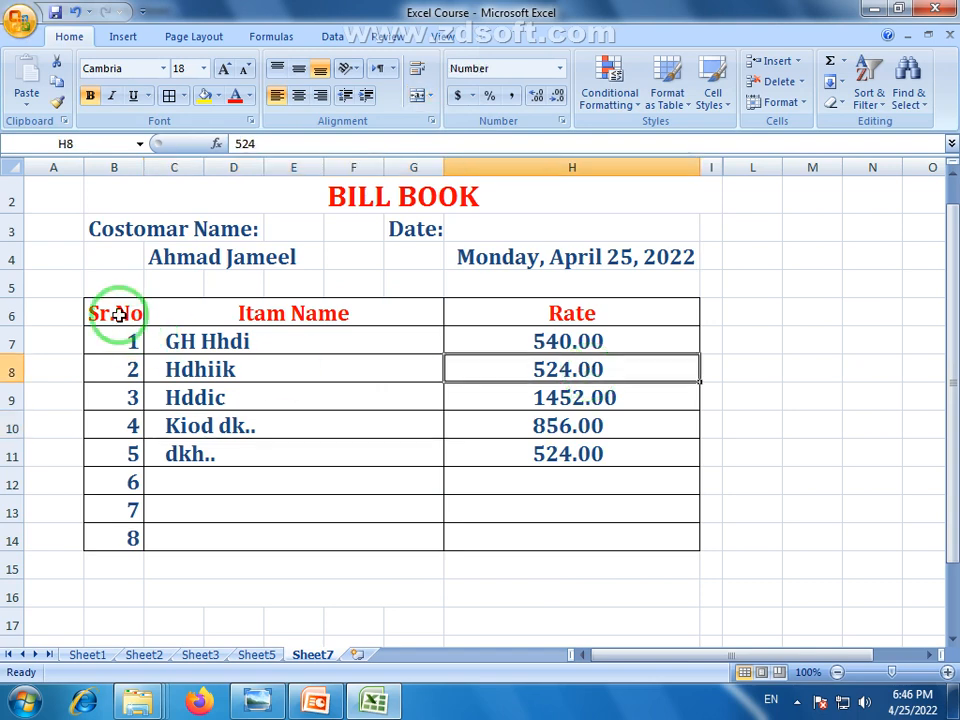
{"action": "left_click", "coordinate": [514, 257]}
{"action": "left_click", "coordinate": [250, 268]}
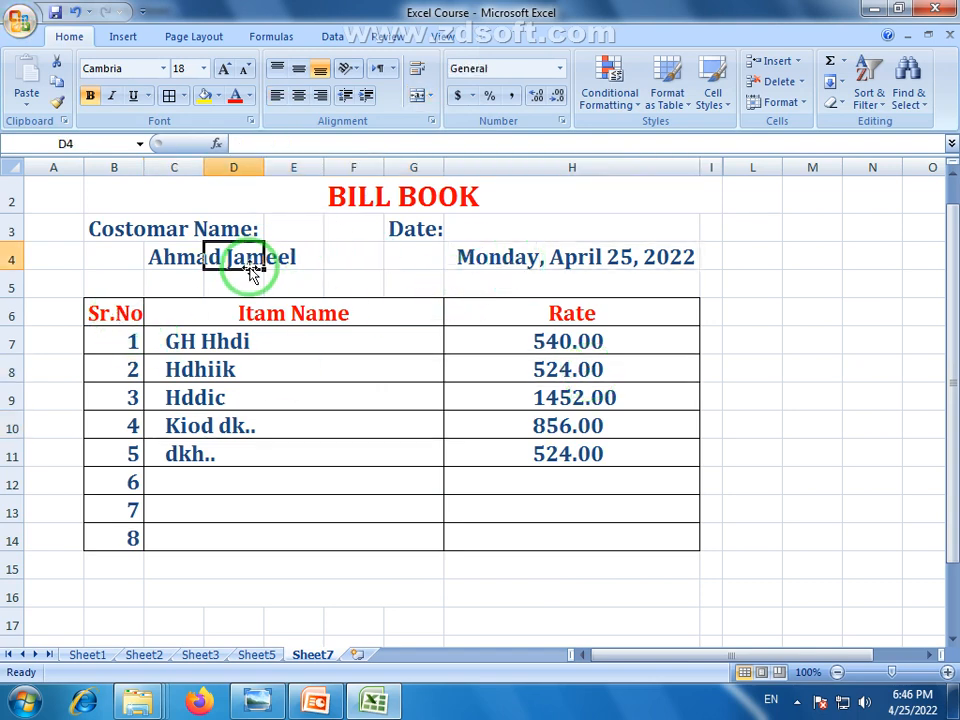
{"action": "left_click", "coordinate": [231, 345]}
{"action": "left_click", "coordinate": [222, 398]}
{"action": "left_click", "coordinate": [202, 430]}
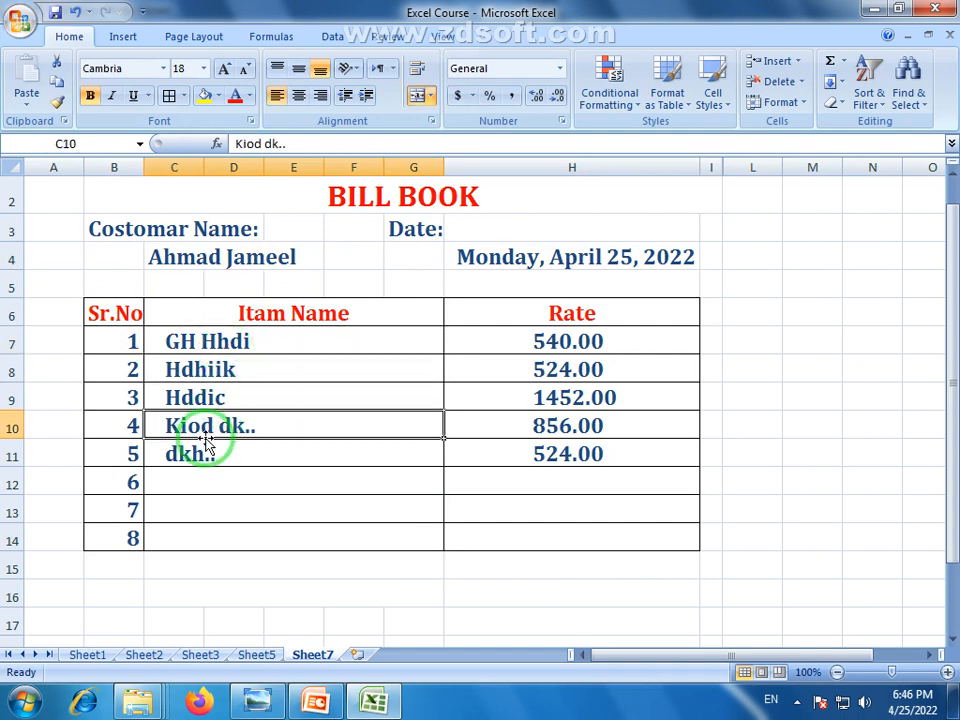
{"action": "left_click", "coordinate": [371, 450]}
{"action": "left_click", "coordinate": [589, 343]}
{"action": "left_click", "coordinate": [572, 372]}
{"action": "left_click", "coordinate": [562, 426]}
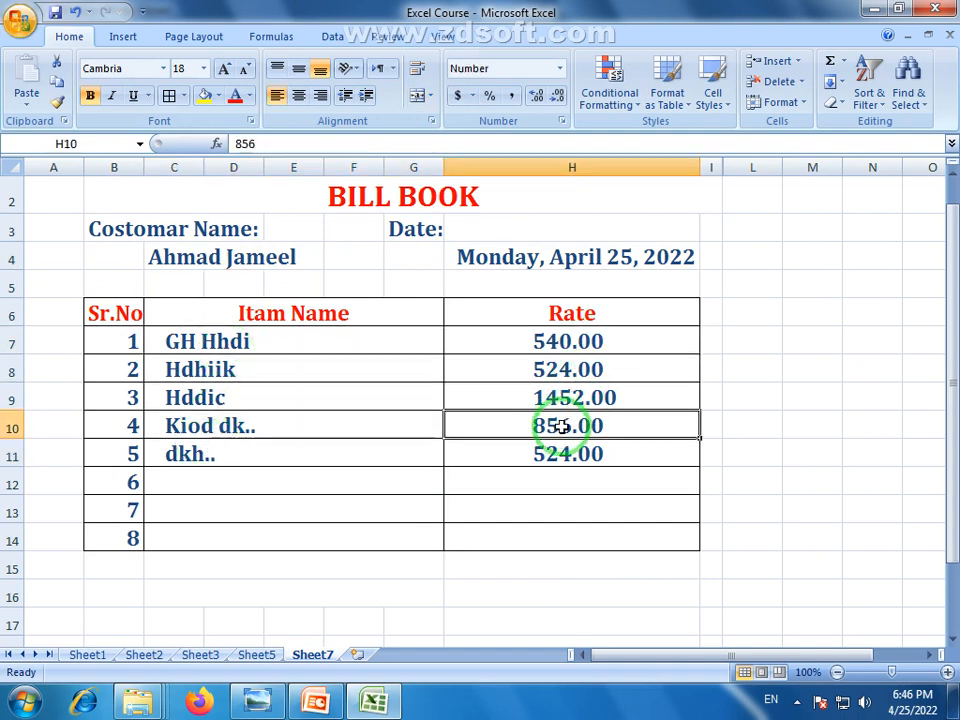
{"action": "left_click", "coordinate": [325, 570]}
Enter a right-aligned 'Total Amount' label across C15:G15 beside the empty H15 total cell
{"action": "left_click_drag", "start_coordinate": [325, 570], "coordinate": [405, 574]}
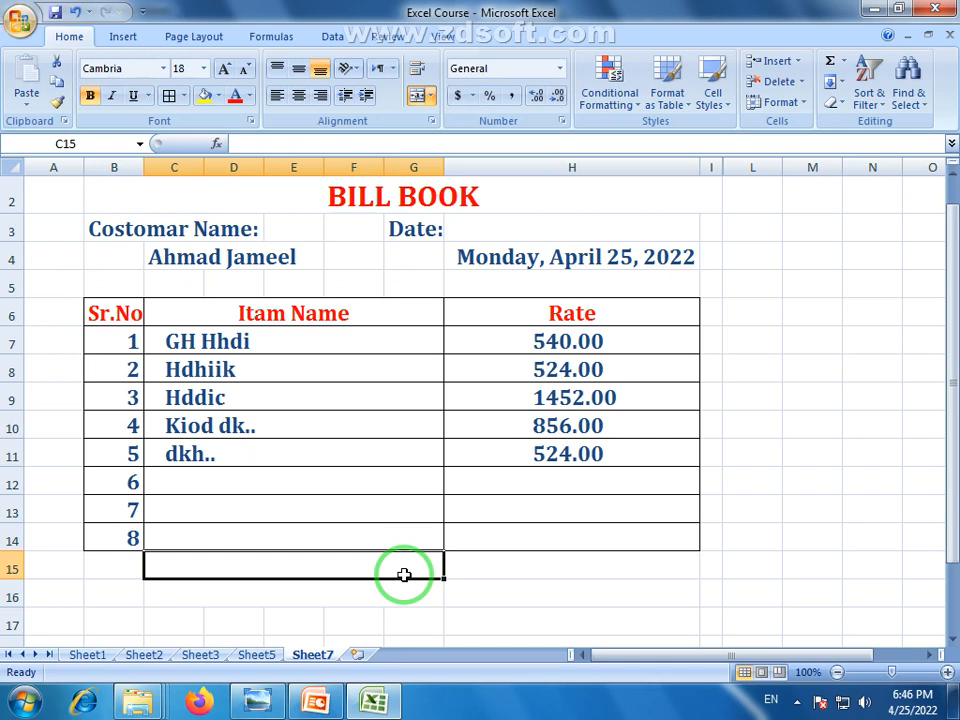
{"action": "type", "text": "T"}
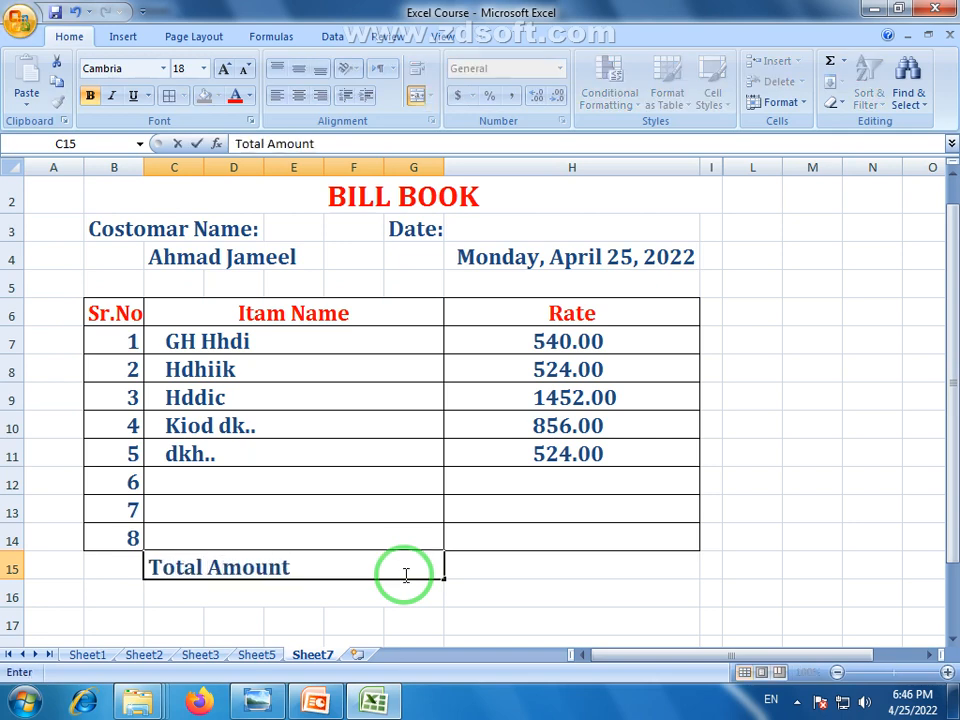
{"action": "type", "text": "otal Amount"}
{"action": "left_click", "coordinate": [591, 572]}
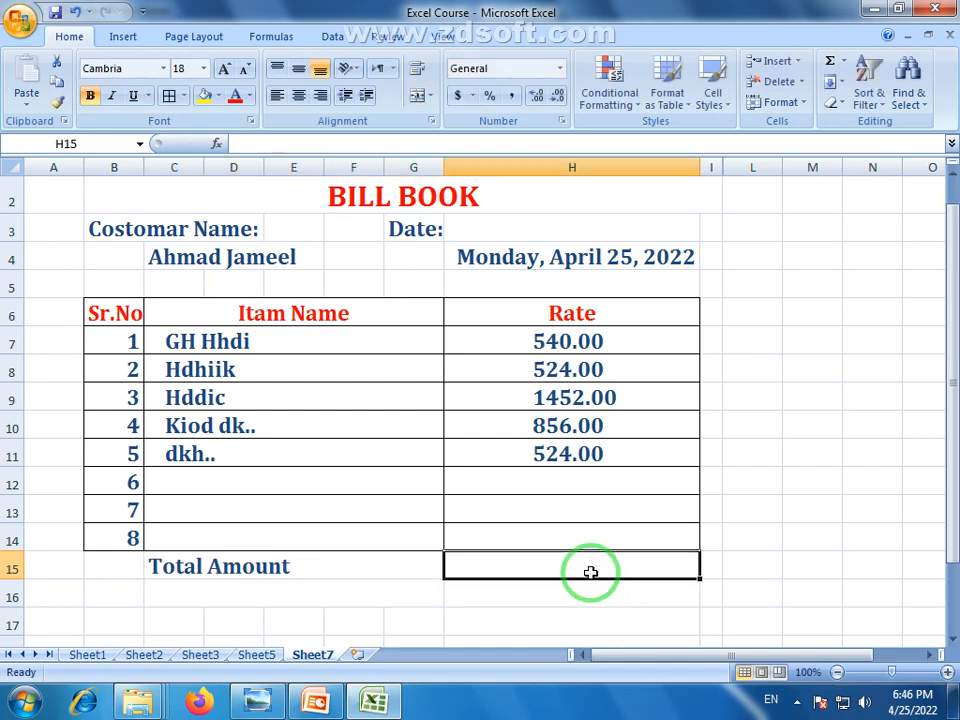
{"action": "left_click", "coordinate": [353, 566]}
{"action": "left_click", "coordinate": [320, 95]}
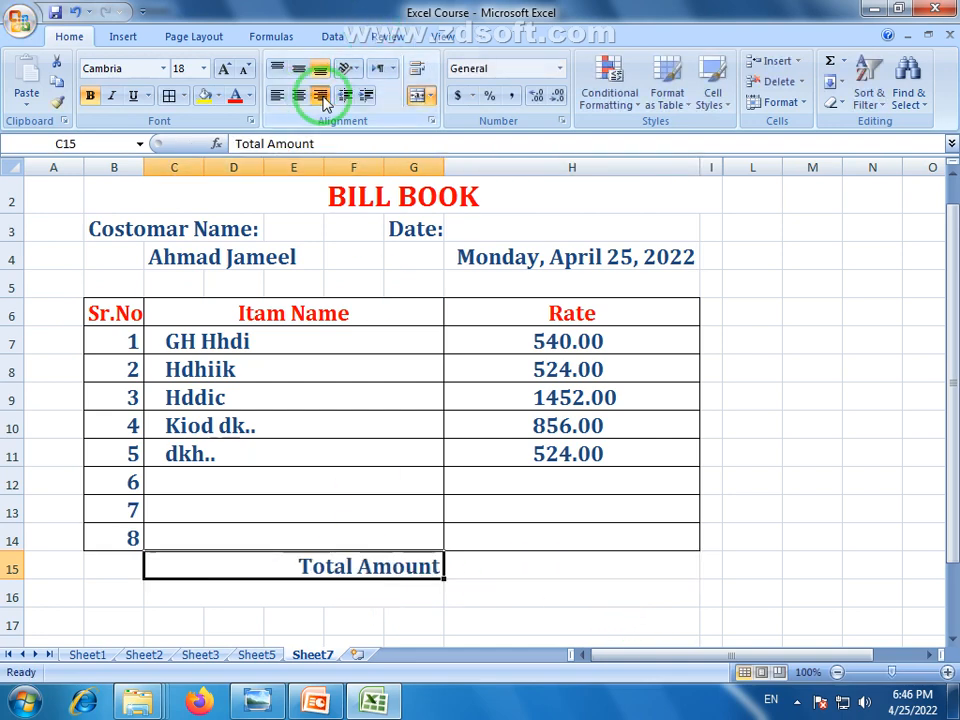
{"action": "left_click", "coordinate": [506, 564]}
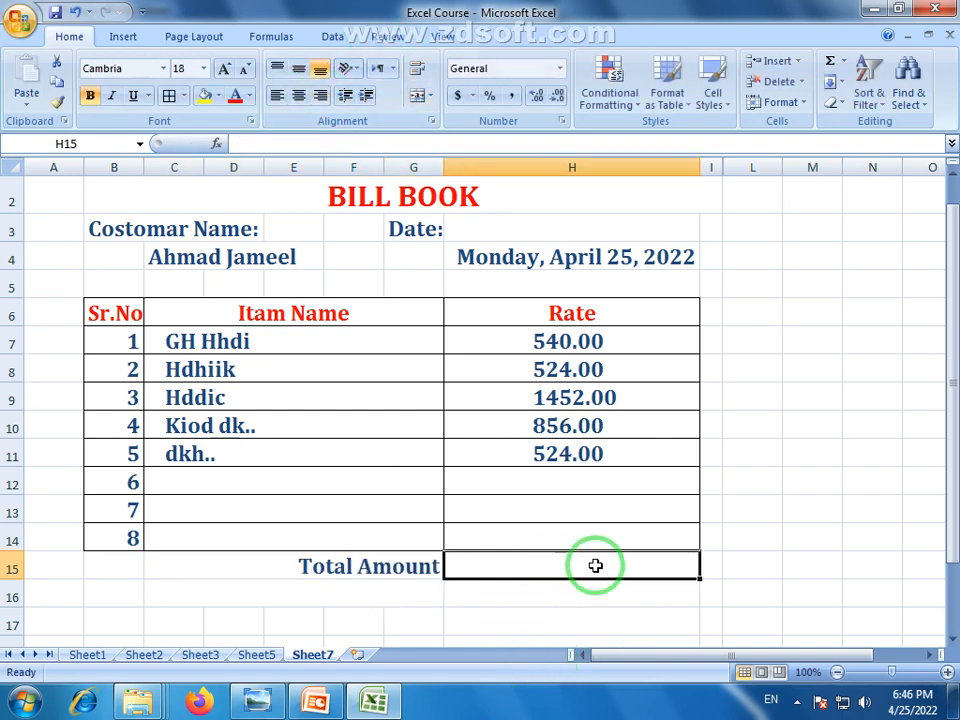
{"action": "left_click_drag", "start_coordinate": [568, 343], "coordinate": [570, 455]}
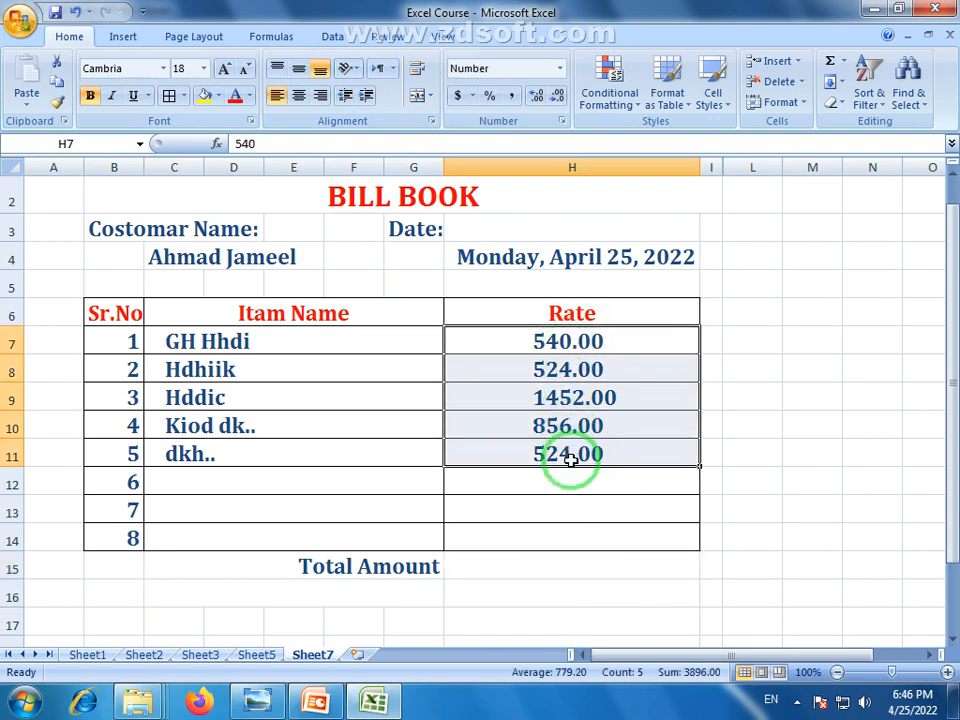
{"action": "left_click", "coordinate": [520, 570]}
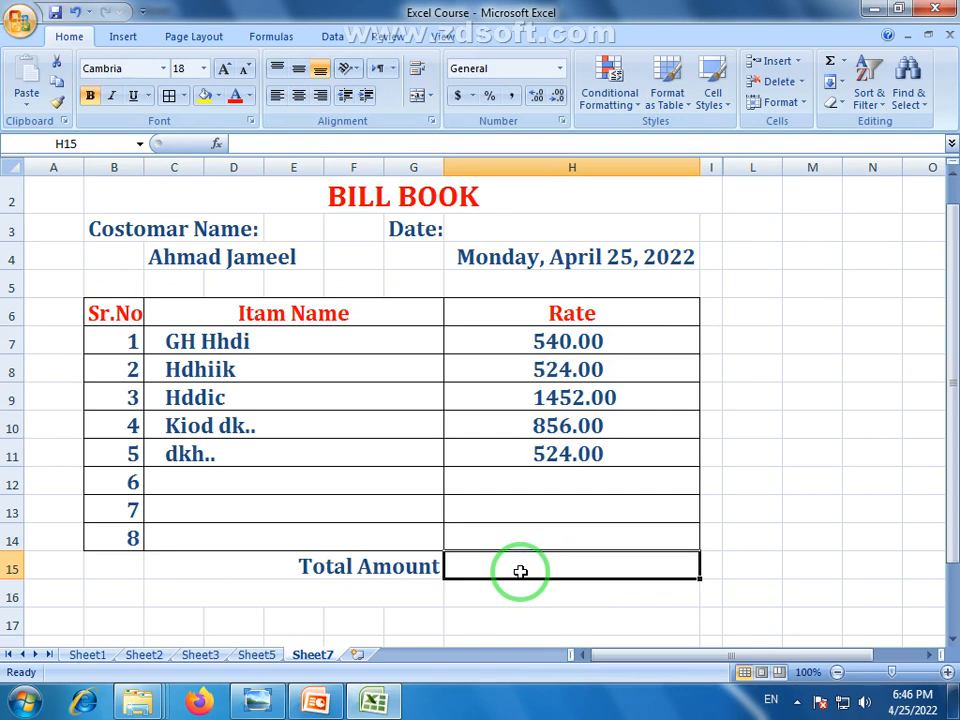
Enter =SUM(H7:H11) in H15 so the total shows 3896.00
{"action": "type", "text": "="}
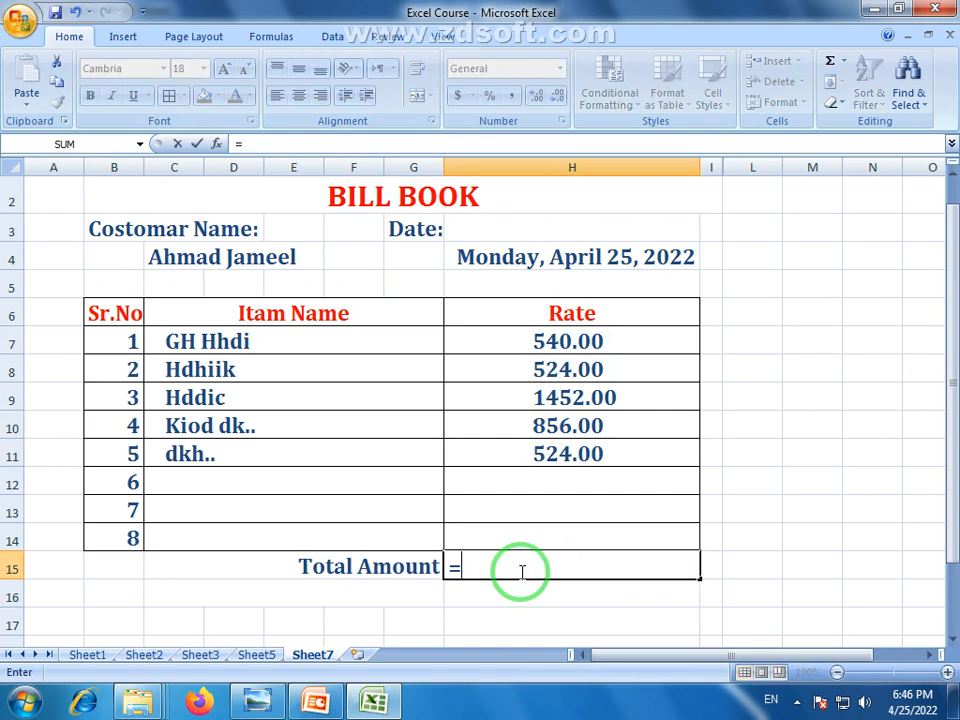
{"action": "type", "text": "sum"}
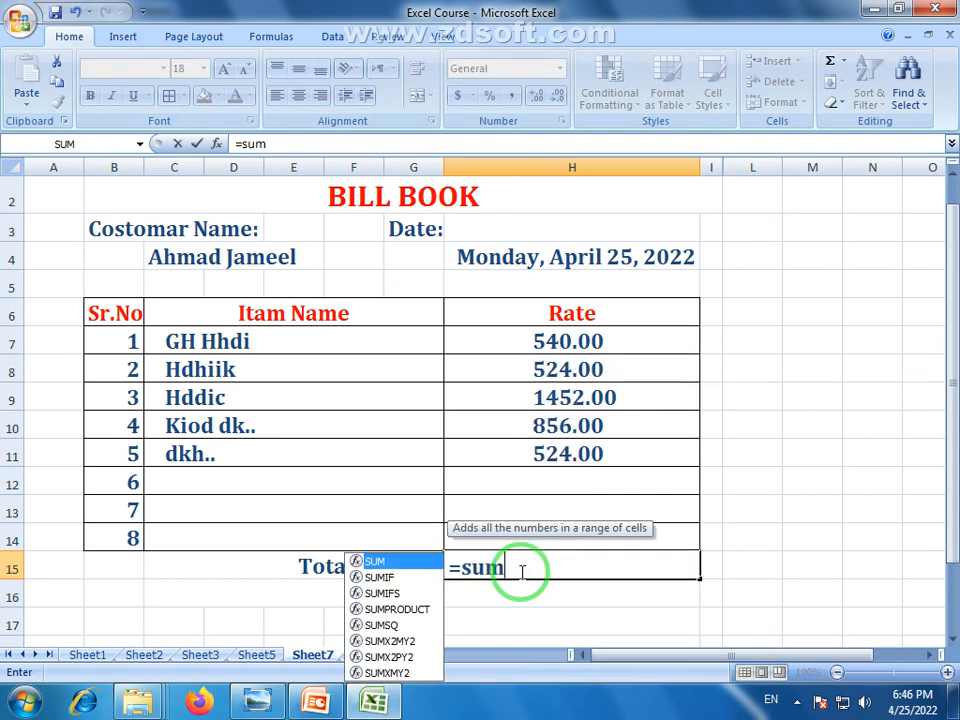
{"action": "type", "text": "("}
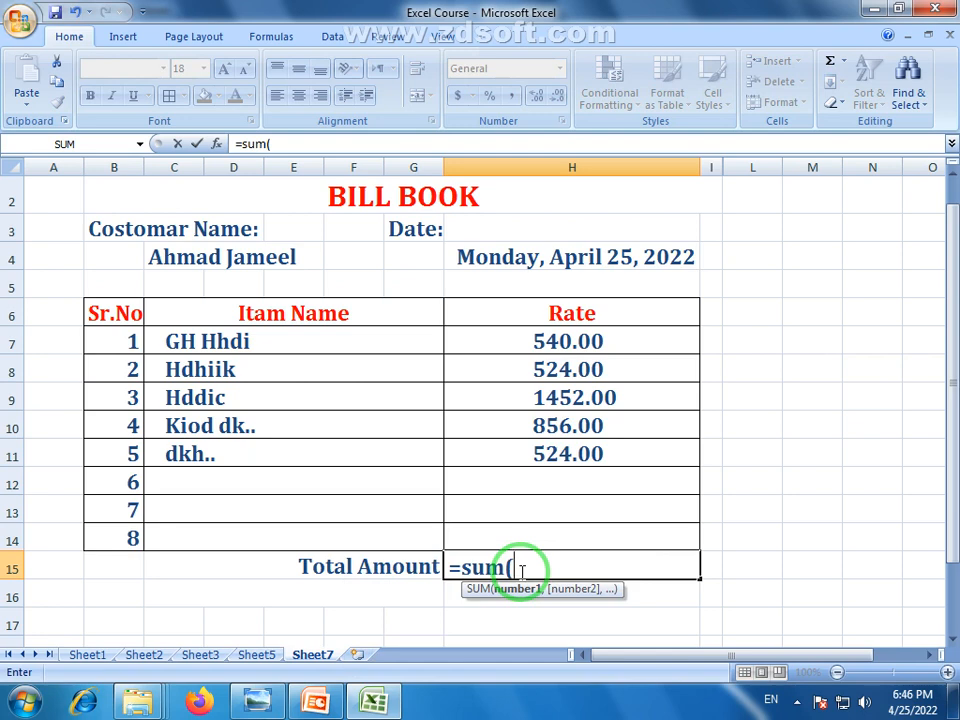
{"action": "left_click_drag", "start_coordinate": [574, 336], "coordinate": [581, 453]}
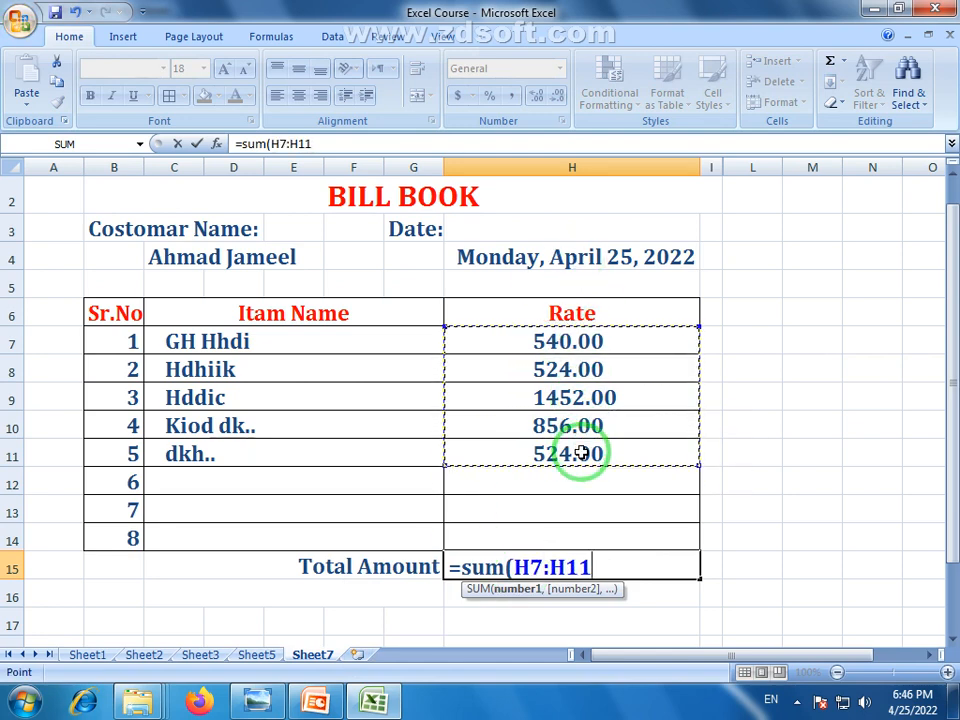
{"action": "key", "text": "Return"}
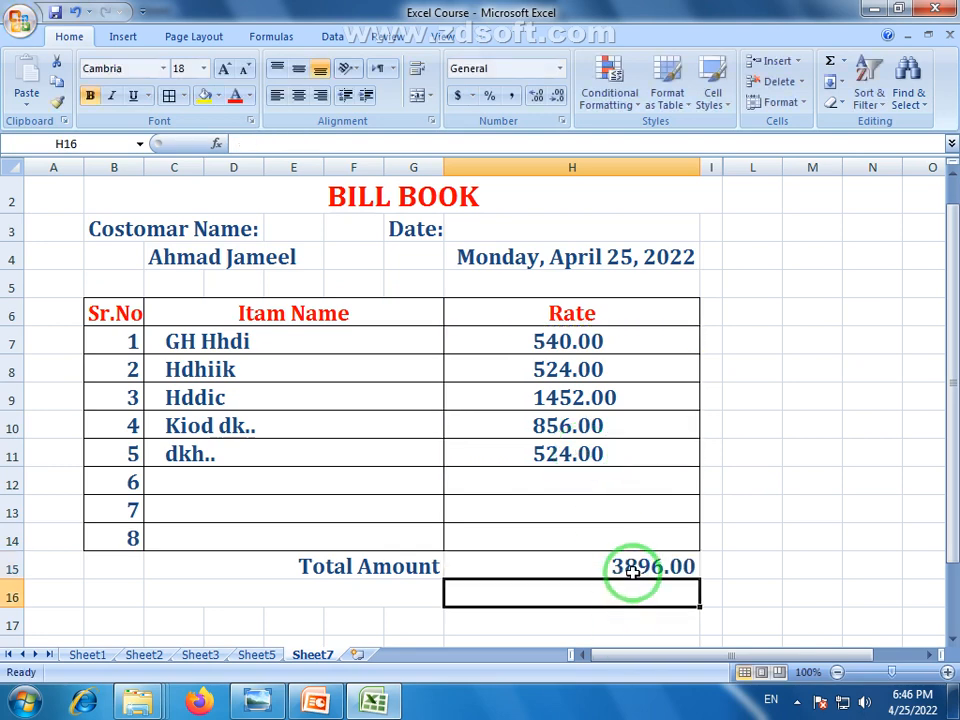
{"action": "left_click", "coordinate": [622, 574]}
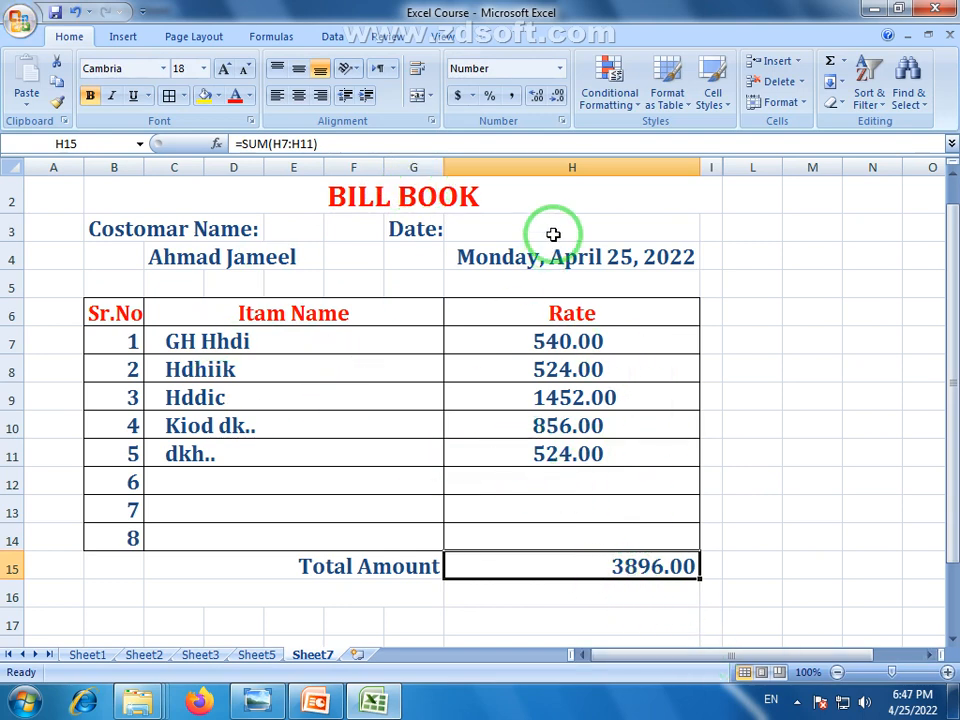
Left-align 3896.00 in H15 and colour the C15:H15 Total Amount row red
{"action": "left_click", "coordinate": [282, 98]}
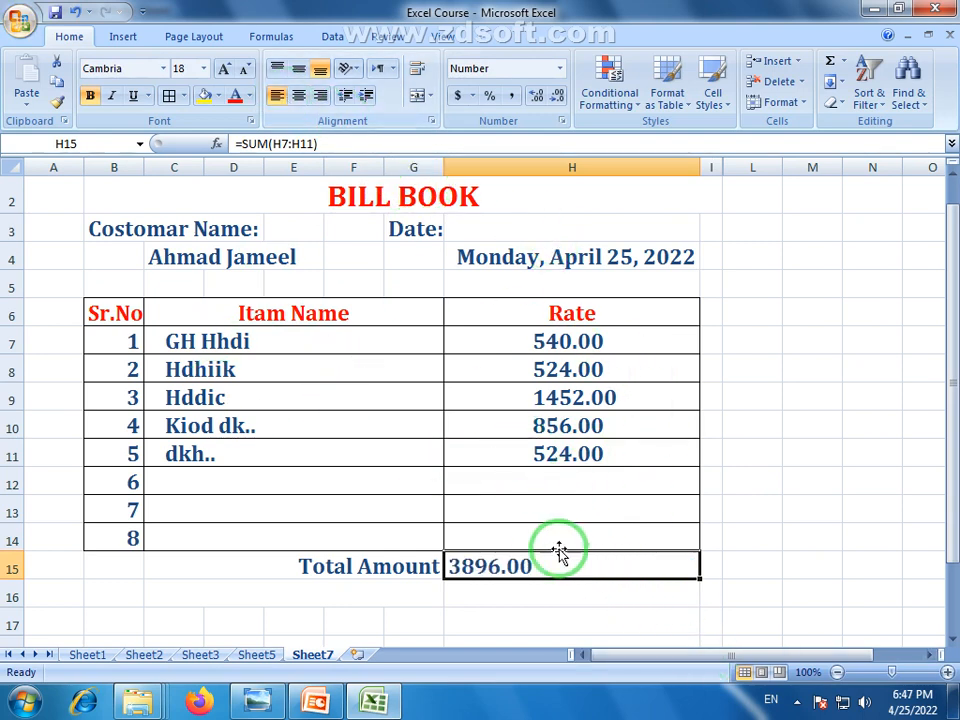
{"action": "left_click", "coordinate": [527, 625]}
{"action": "left_click", "coordinate": [311, 562]}
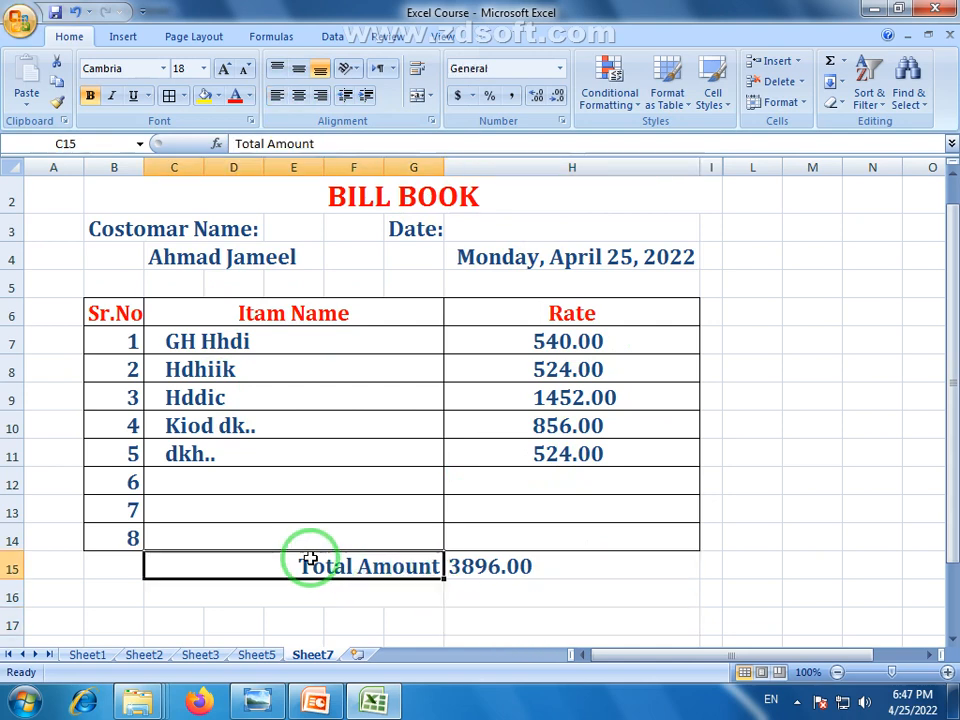
{"action": "left_click_drag", "start_coordinate": [301, 570], "coordinate": [493, 579]}
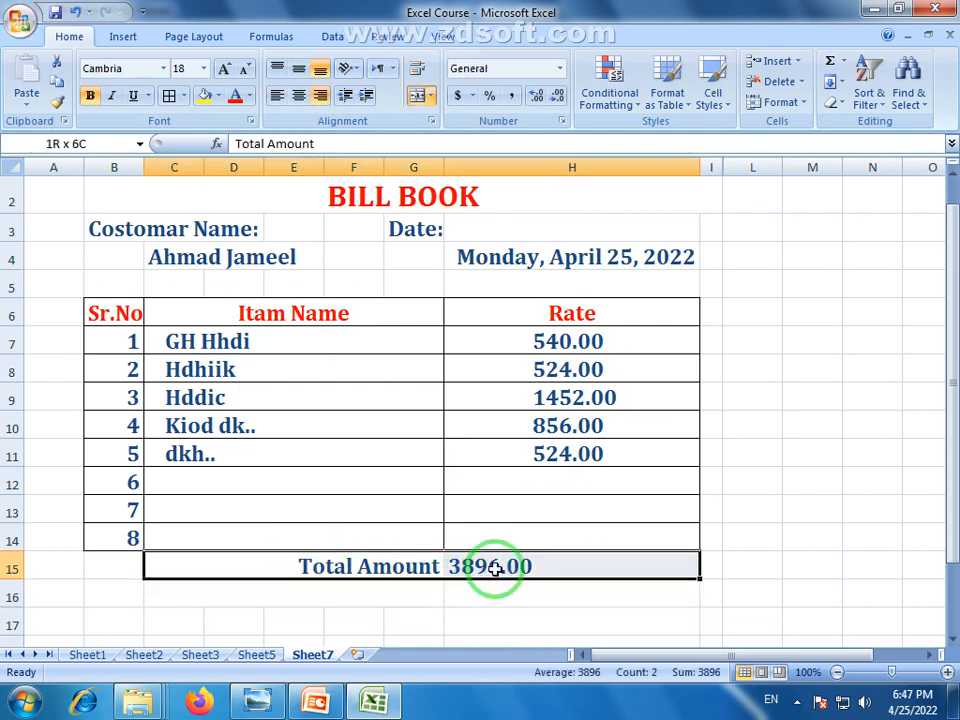
{"action": "left_click", "coordinate": [236, 96]}
{"action": "left_click", "coordinate": [774, 508]}
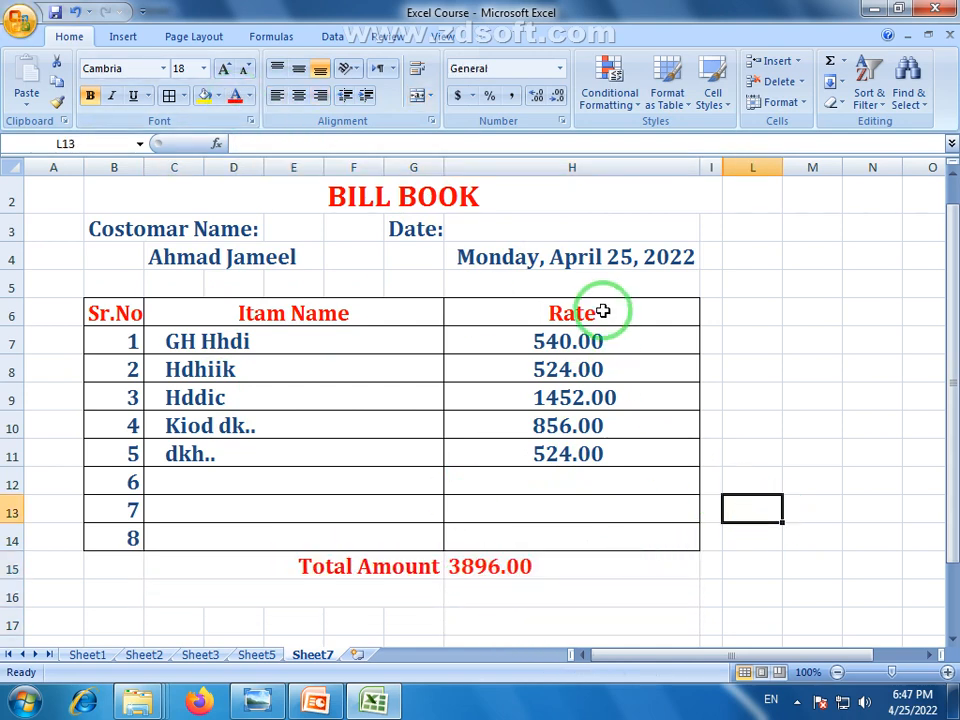
{"action": "left_click", "coordinate": [575, 373]}
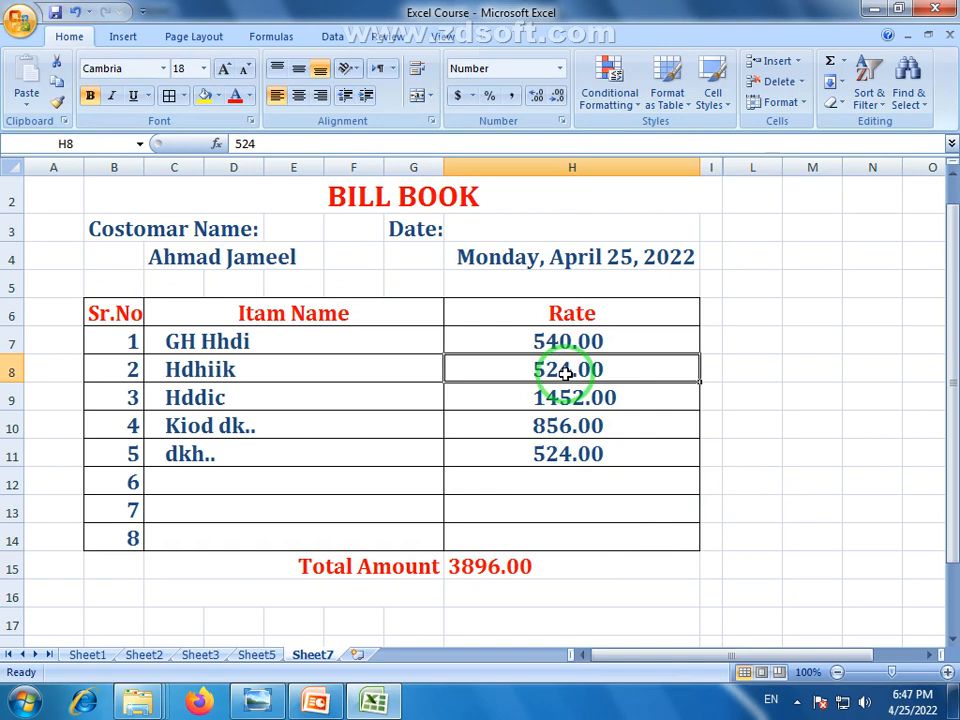
Change the second item's rate in H8 to 458 so the total recalculates to 3830.00
{"action": "type", "text": "854"}
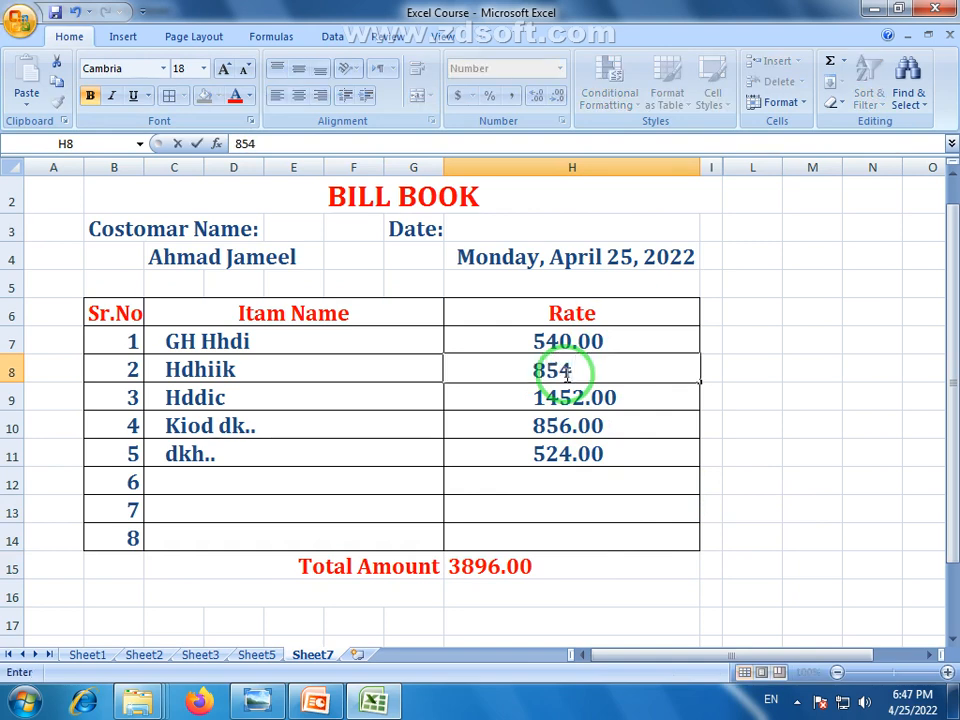
{"action": "key", "text": "Return"}
{"action": "left_click", "coordinate": [545, 369]}
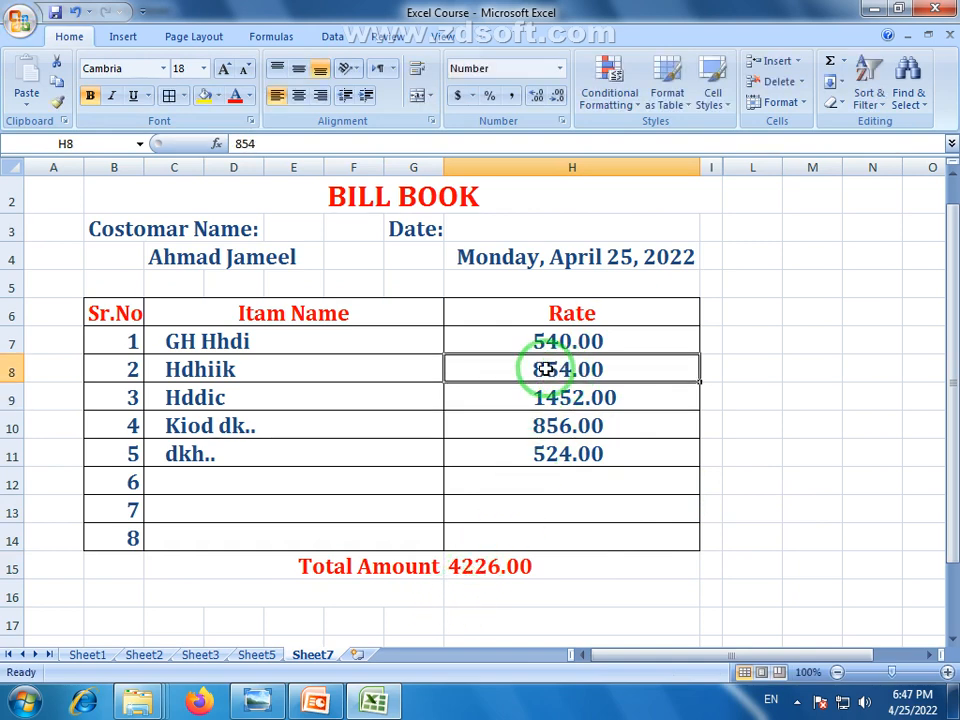
{"action": "type", "text": "458"}
{"action": "key", "text": "Return"}
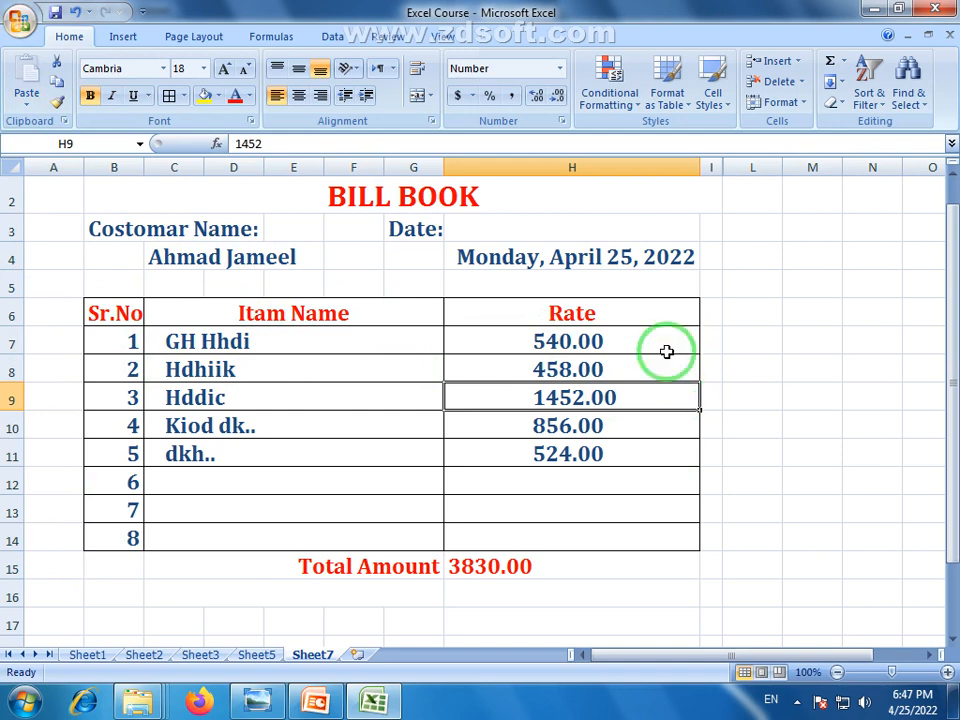
{"action": "left_click", "coordinate": [192, 346]}
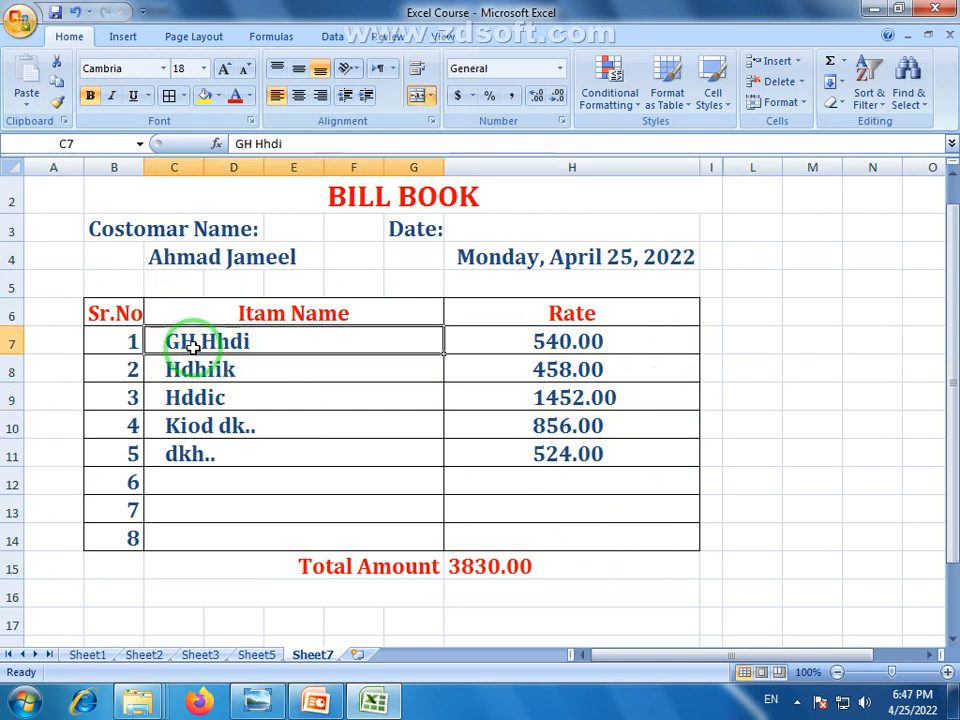
{"action": "left_click", "coordinate": [564, 345]}
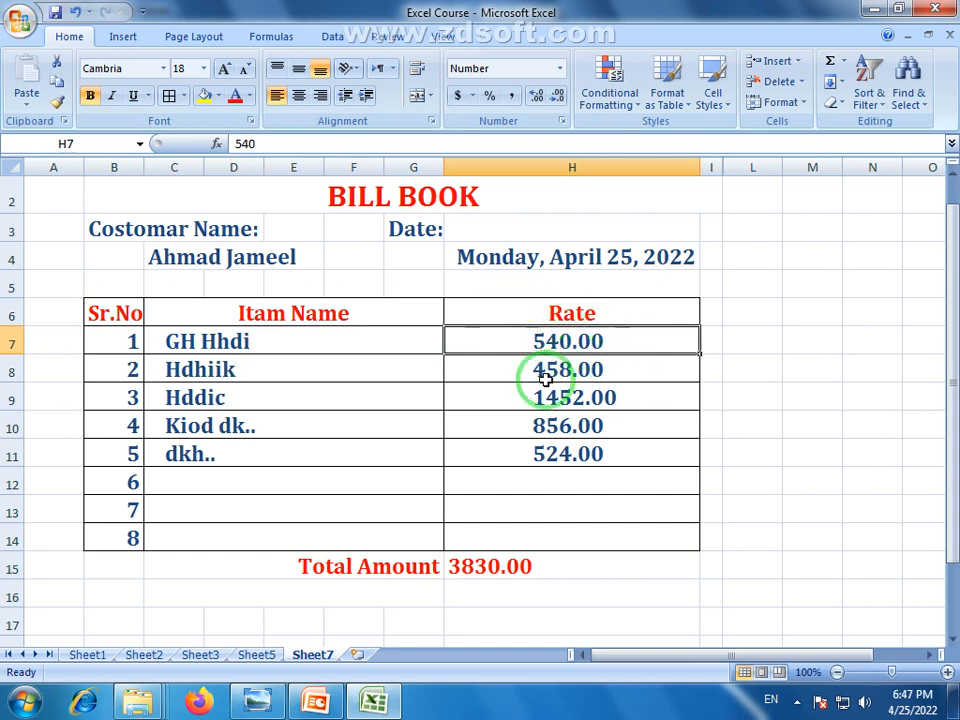
{"action": "left_click", "coordinate": [480, 571]}
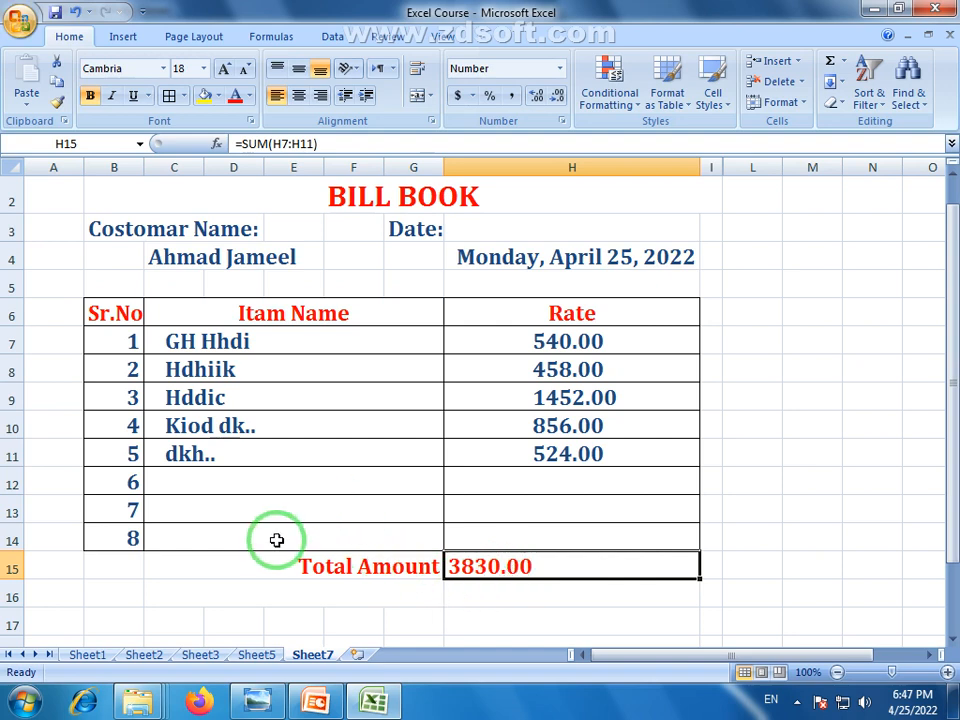
{"action": "left_click", "coordinate": [387, 596]}
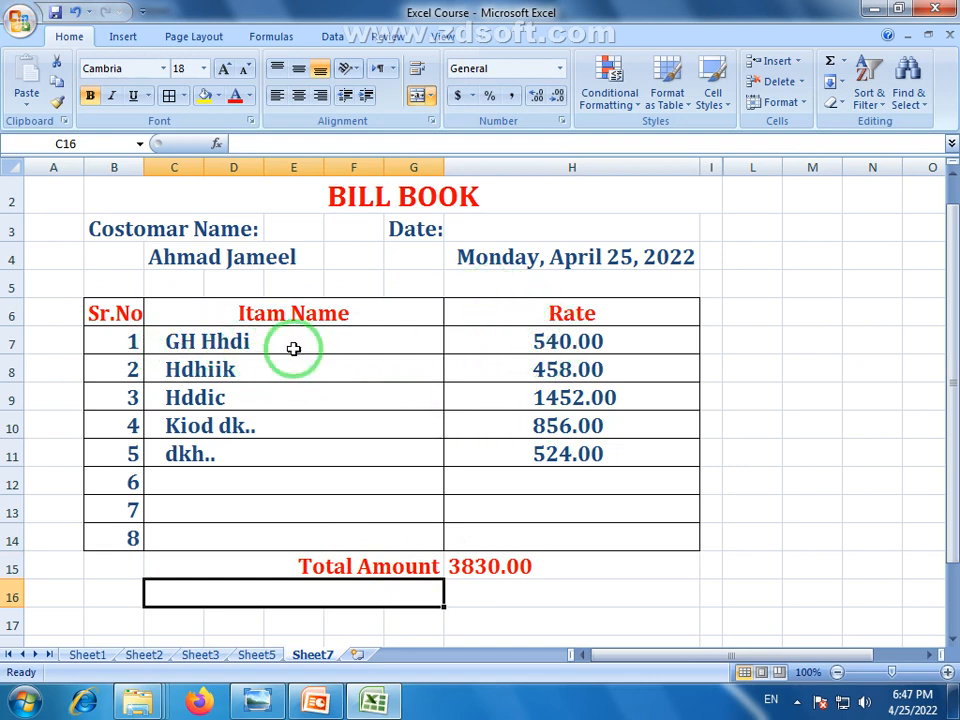
{"action": "left_click", "coordinate": [585, 345]}
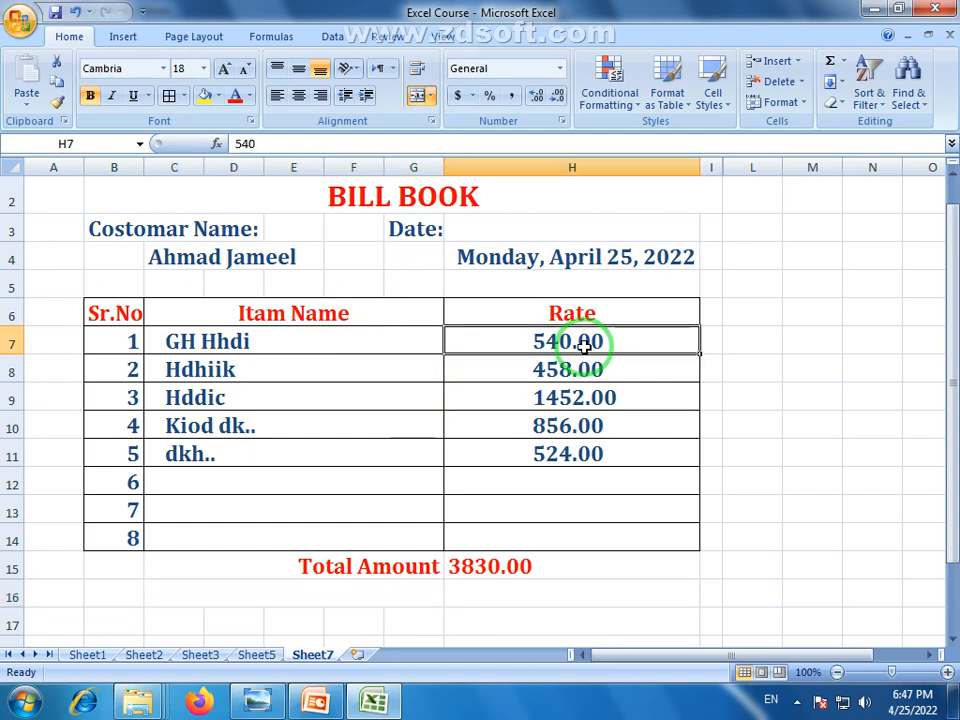
{"action": "left_click", "coordinate": [492, 586]}
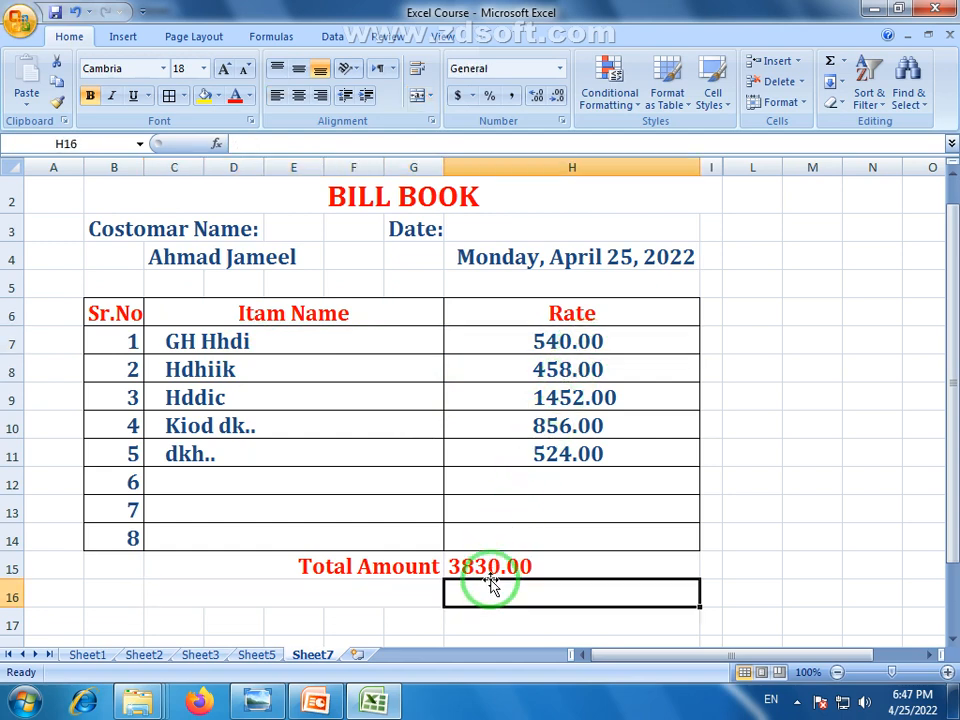
{"action": "left_click", "coordinate": [490, 572]}
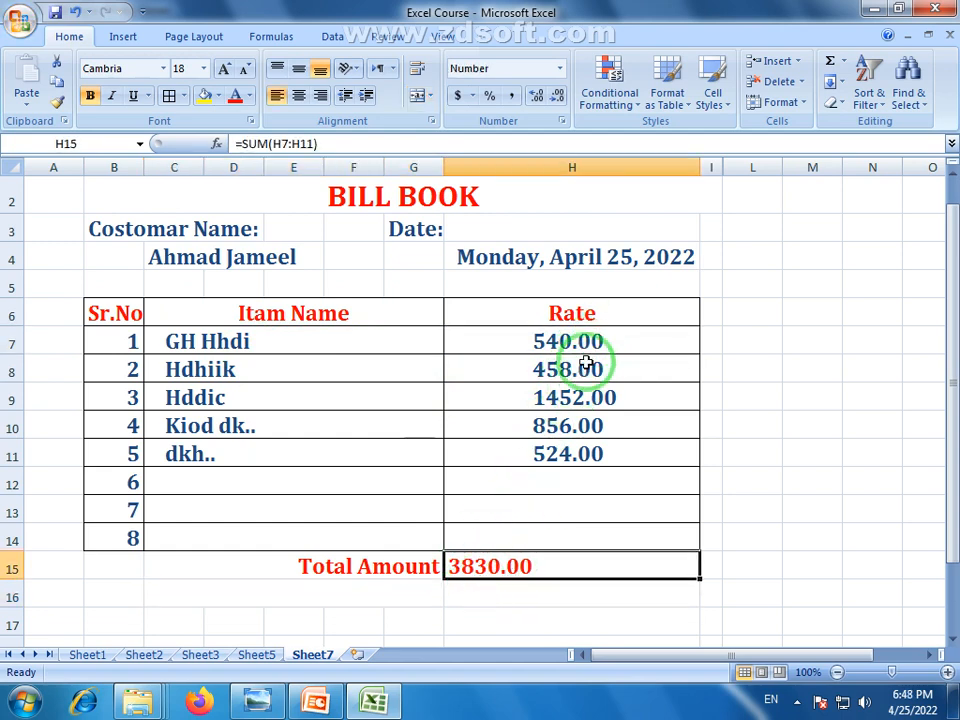
{"action": "left_click", "coordinate": [583, 362]}
{"action": "left_click", "coordinate": [259, 362]}
{"action": "left_click", "coordinate": [519, 402]}
{"action": "left_click", "coordinate": [514, 430]}
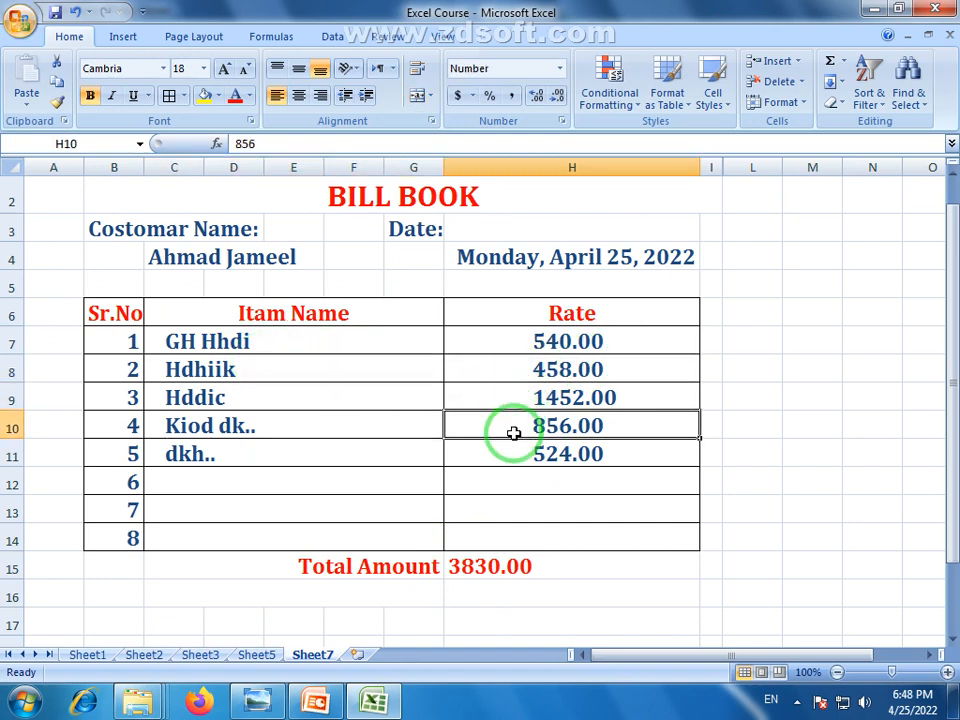
{"action": "left_click", "coordinate": [516, 447]}
{"action": "left_click", "coordinate": [302, 422]}
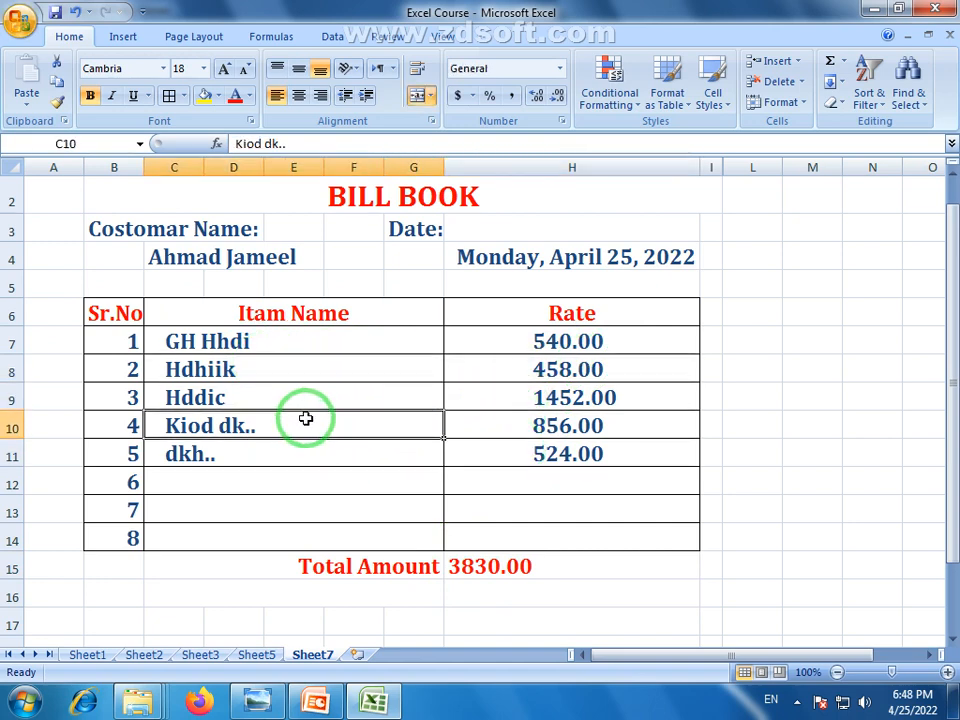
{"action": "scroll", "coordinate": [366, 435], "scroll_direction": "up", "scroll_amount": 1}
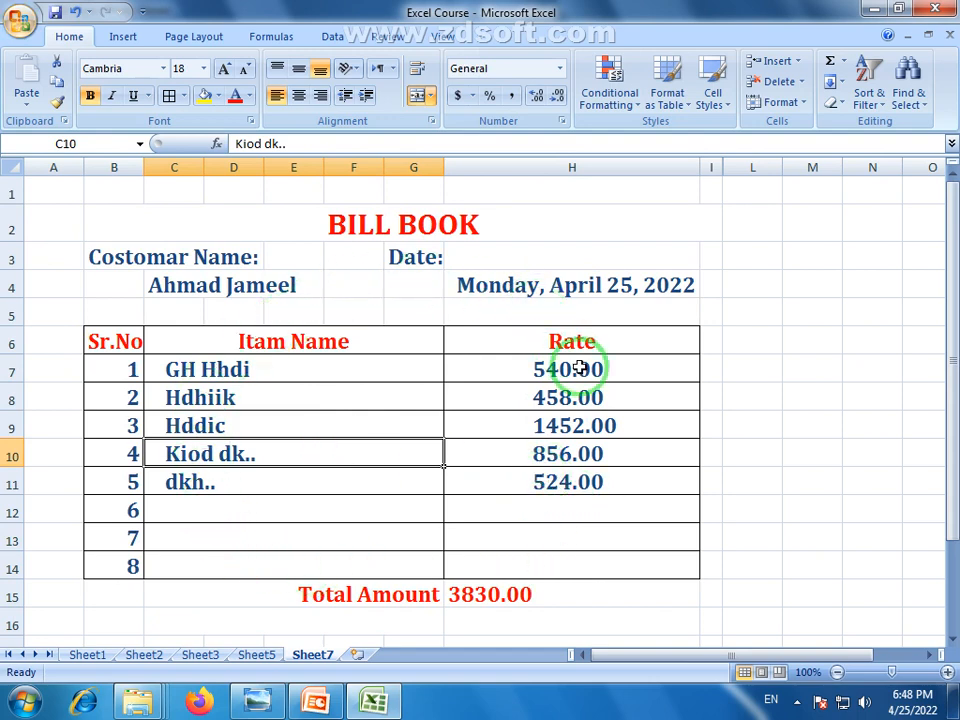
{"action": "left_click", "coordinate": [813, 598]}
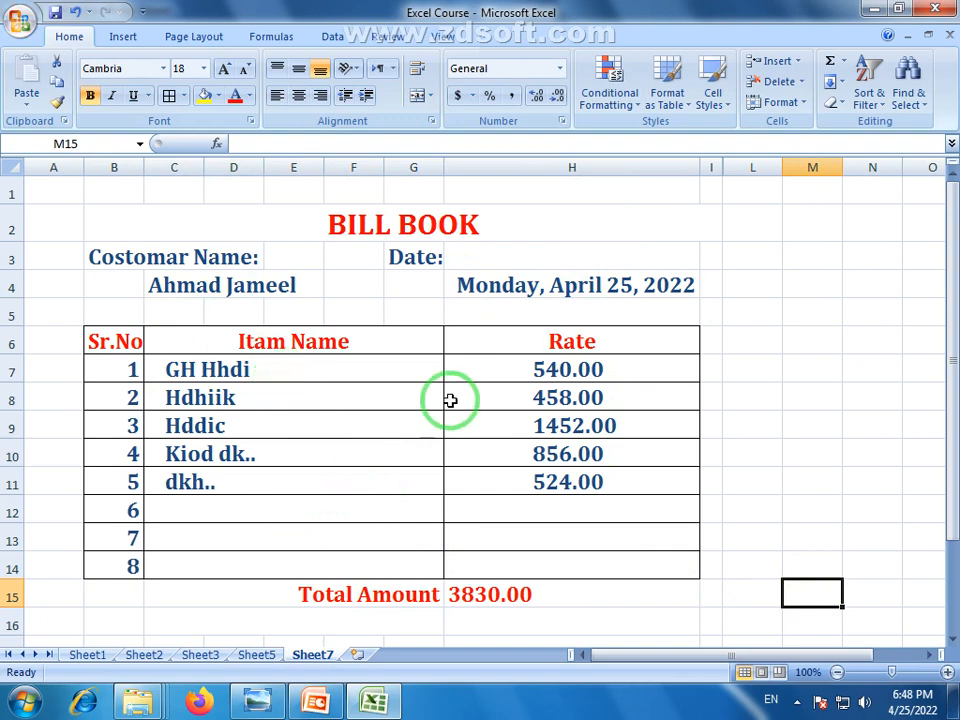
{"action": "left_click", "coordinate": [516, 283]}
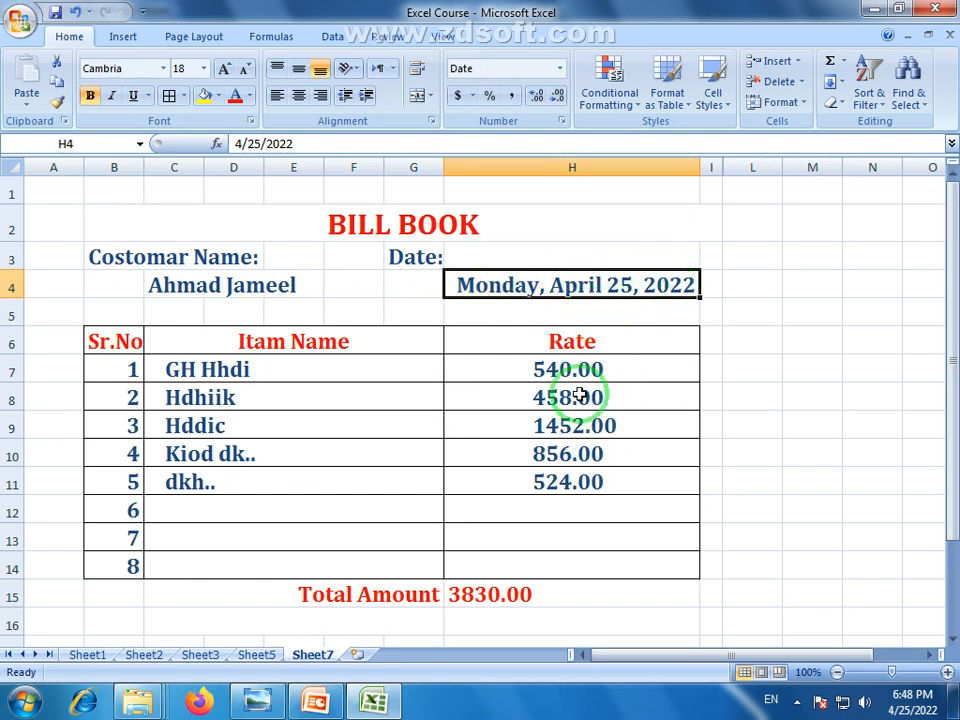
{"action": "left_click", "coordinate": [110, 348]}
{"action": "left_click_drag", "start_coordinate": [117, 343], "coordinate": [583, 480]}
{"action": "left_click", "coordinate": [478, 598]}
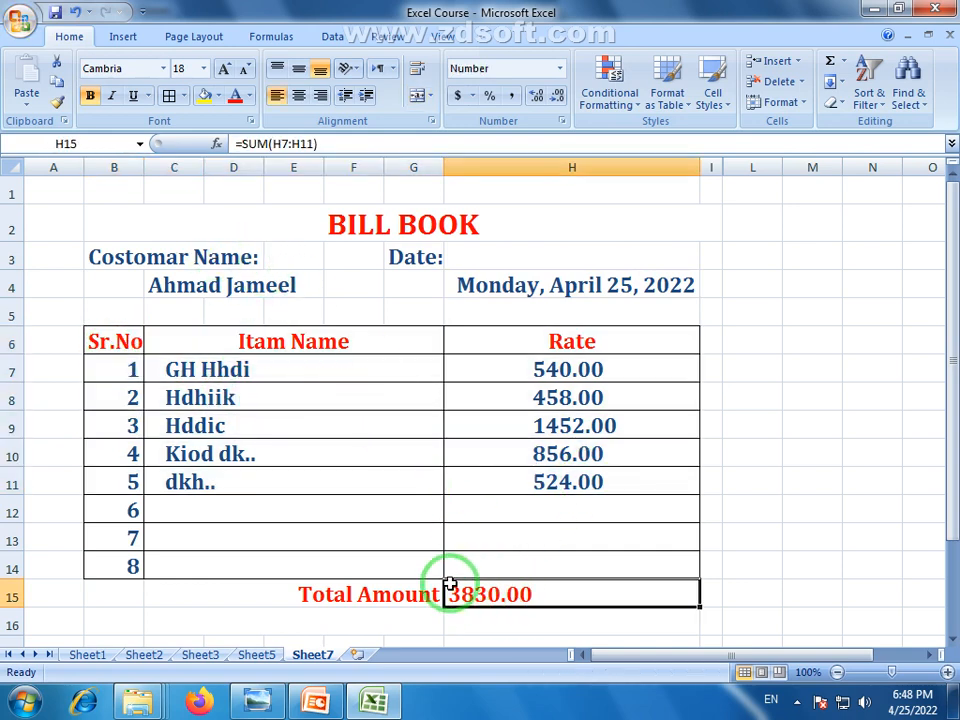
{"action": "left_click", "coordinate": [479, 615]}
{"action": "left_click", "coordinate": [505, 600]}
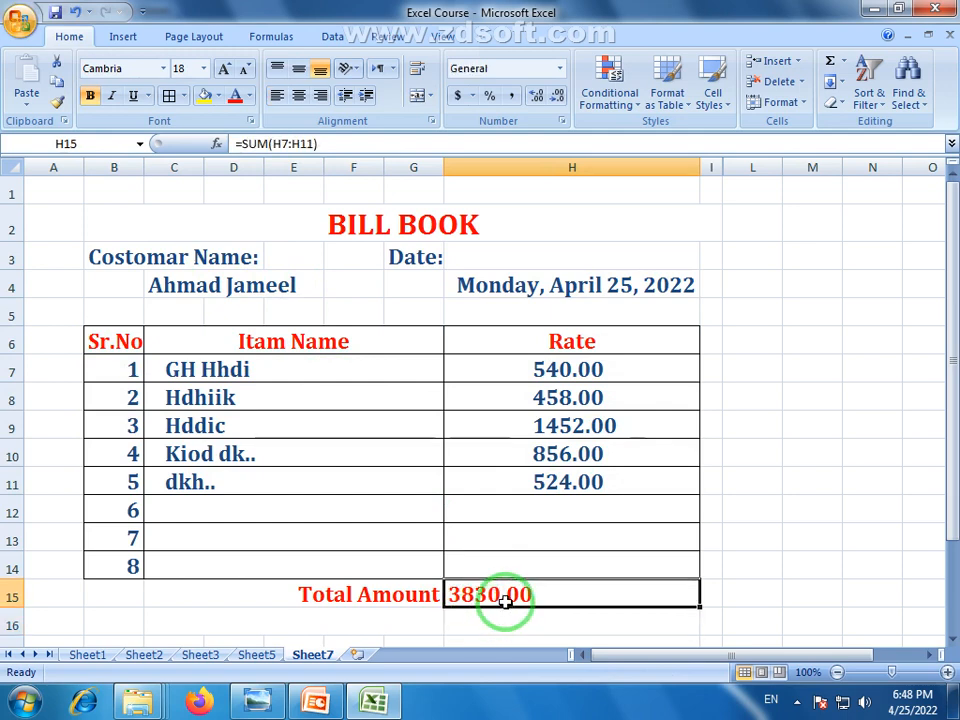
{"action": "left_click", "coordinate": [383, 597]}
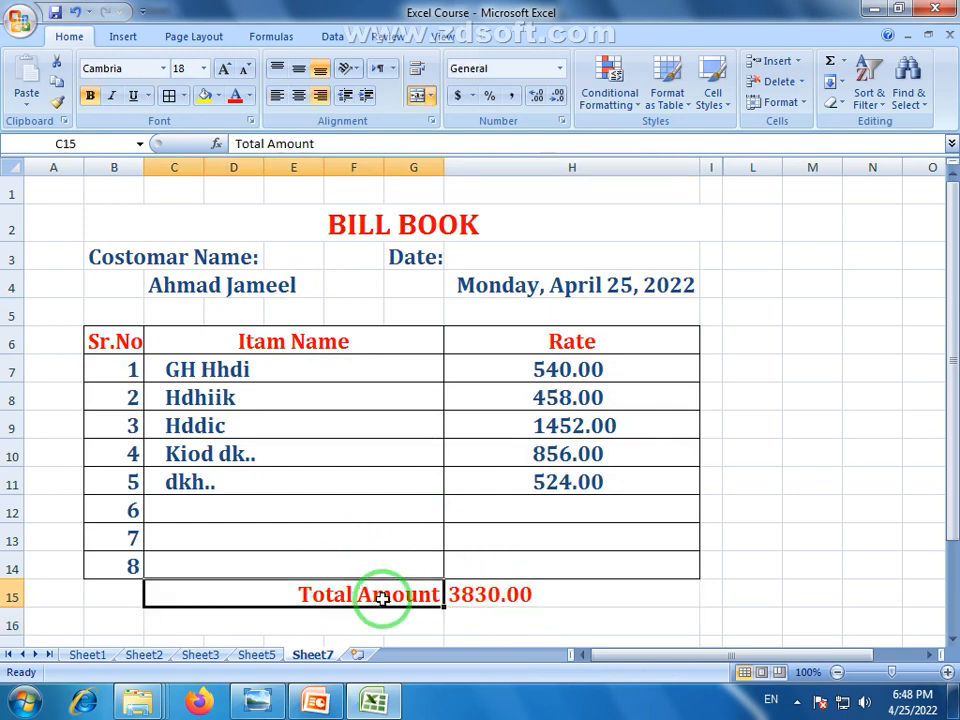
{"action": "left_click", "coordinate": [492, 594]}
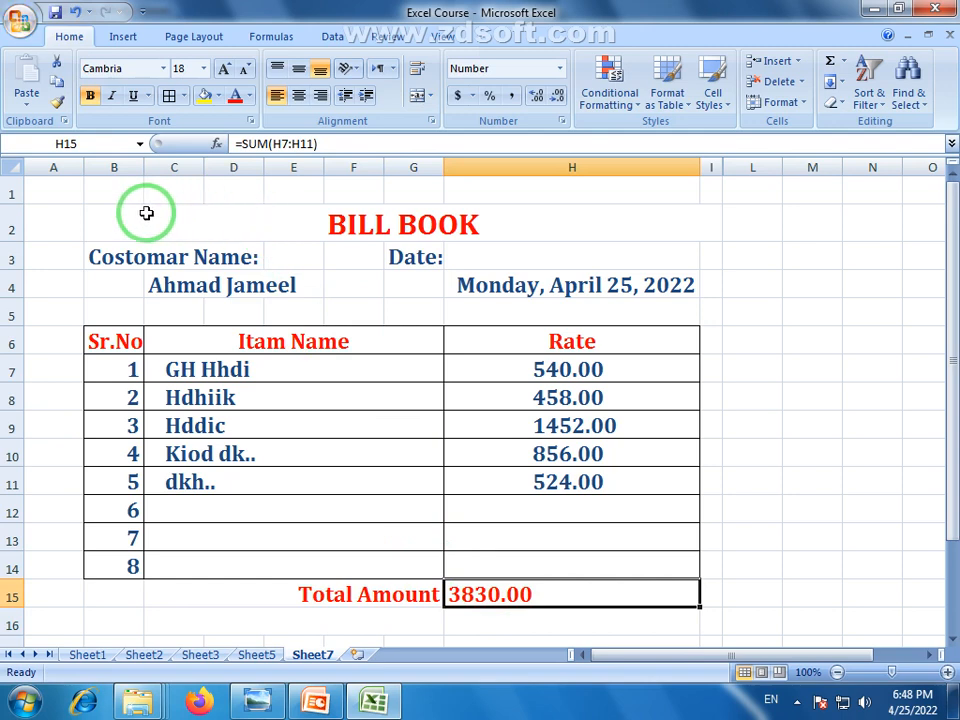
{"action": "left_click_drag", "start_coordinate": [146, 212], "coordinate": [515, 619]}
{"action": "left_click", "coordinate": [760, 564]}
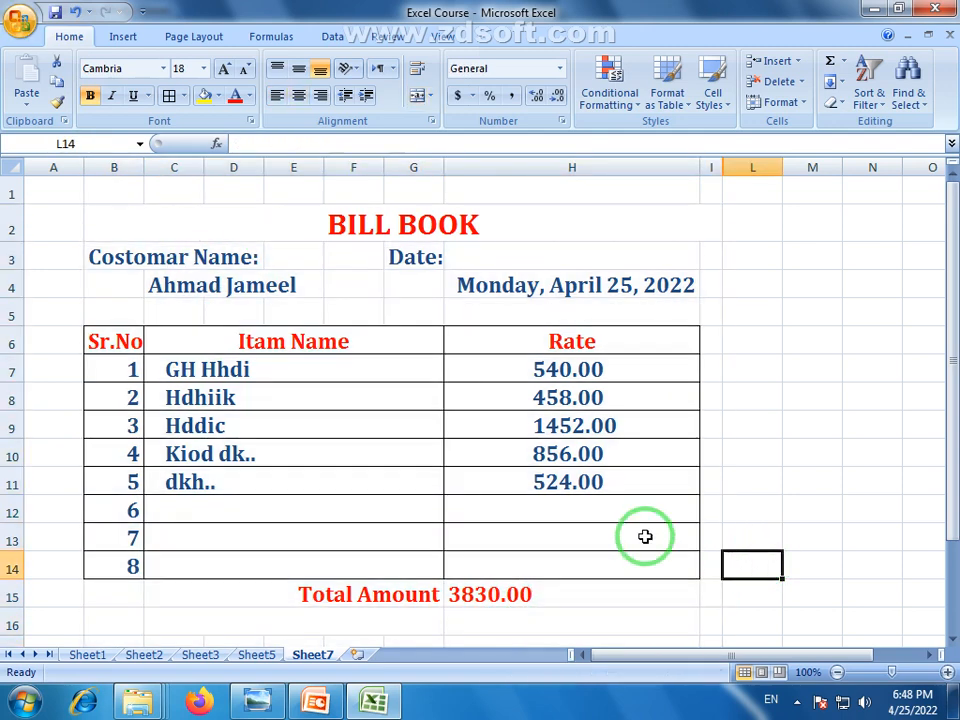